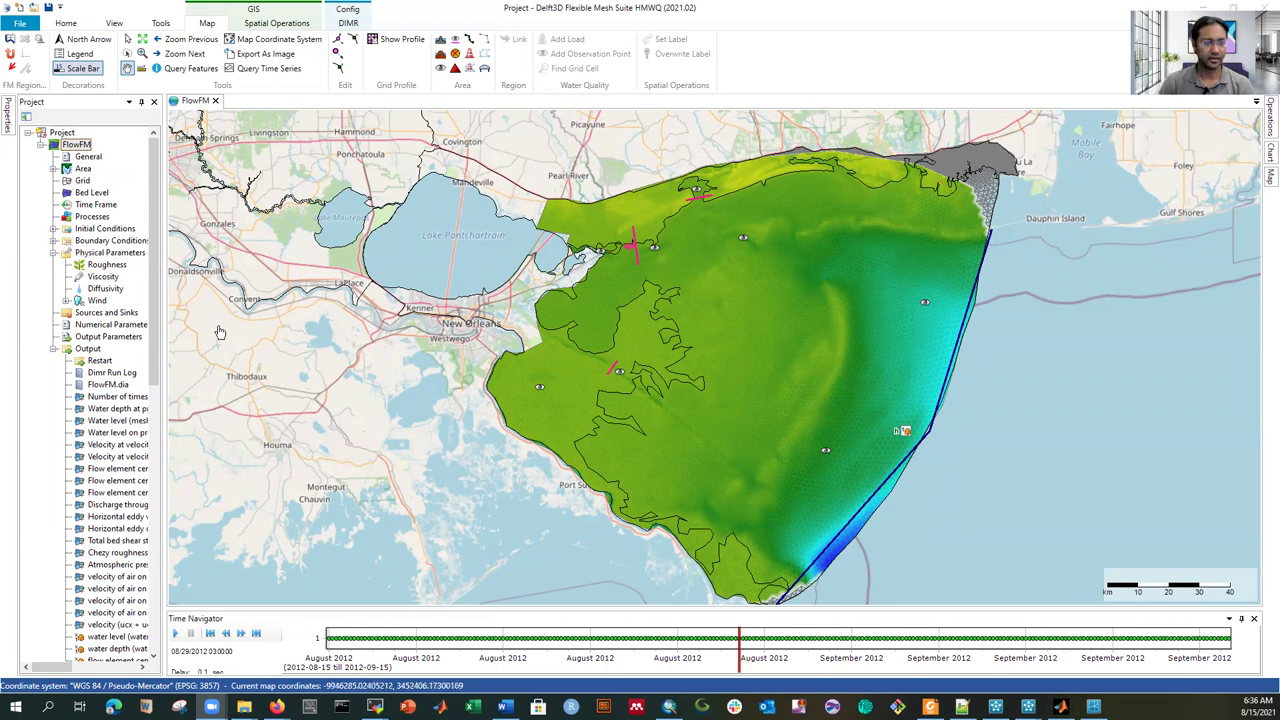
Step: Browse the result items listed under the FlowFM model's Output folder
click(53, 349)
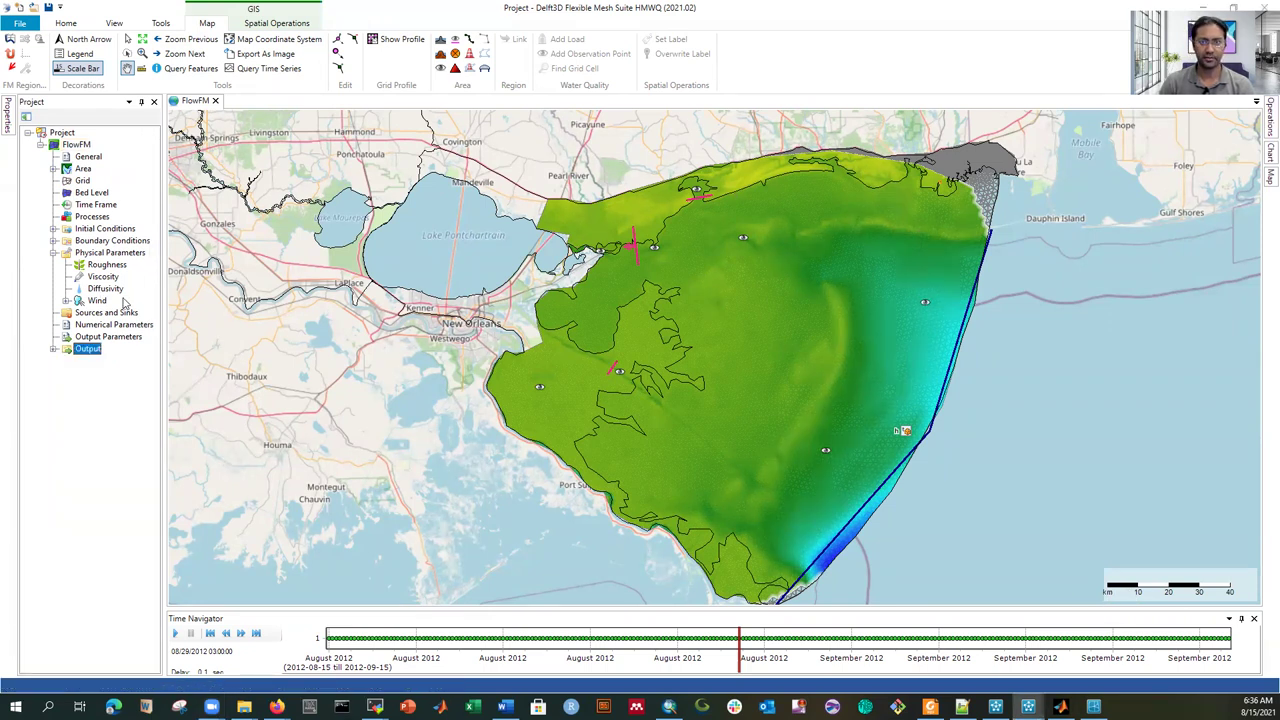
click(53, 349)
scroll(100, 378, down, 5)
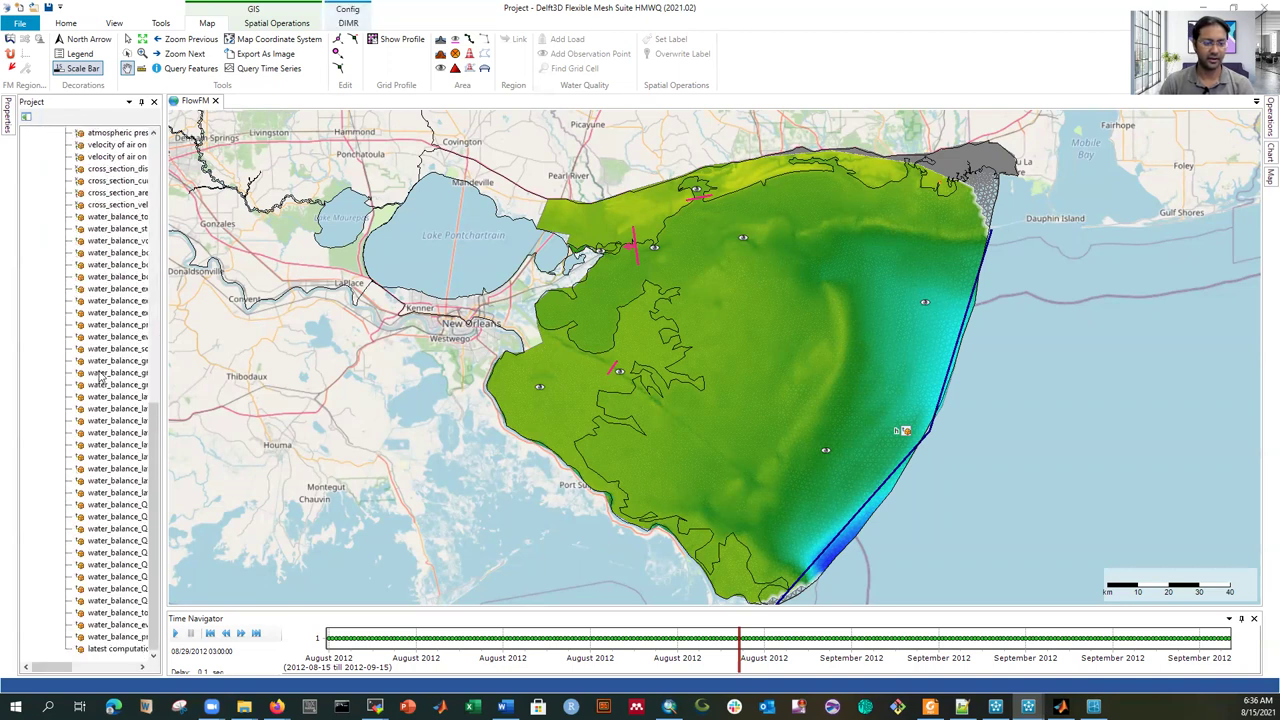
scroll(100, 378, up, 10)
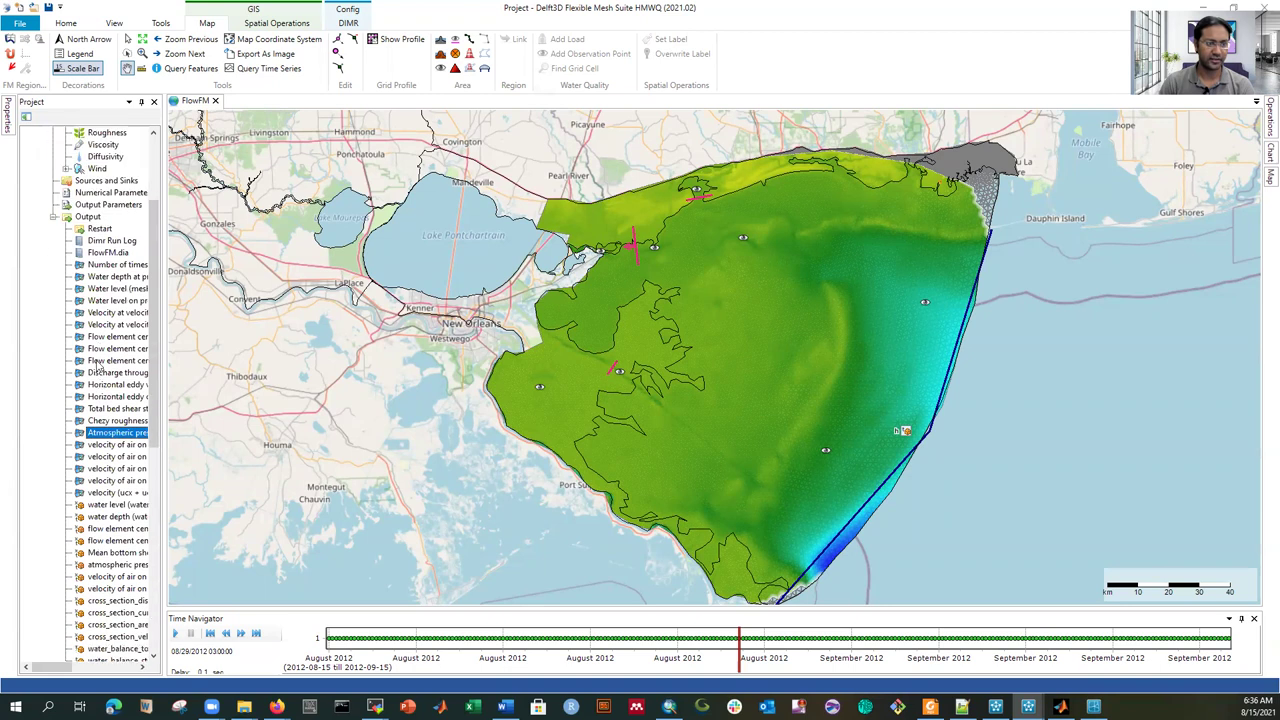
scroll(74, 214, up, 2)
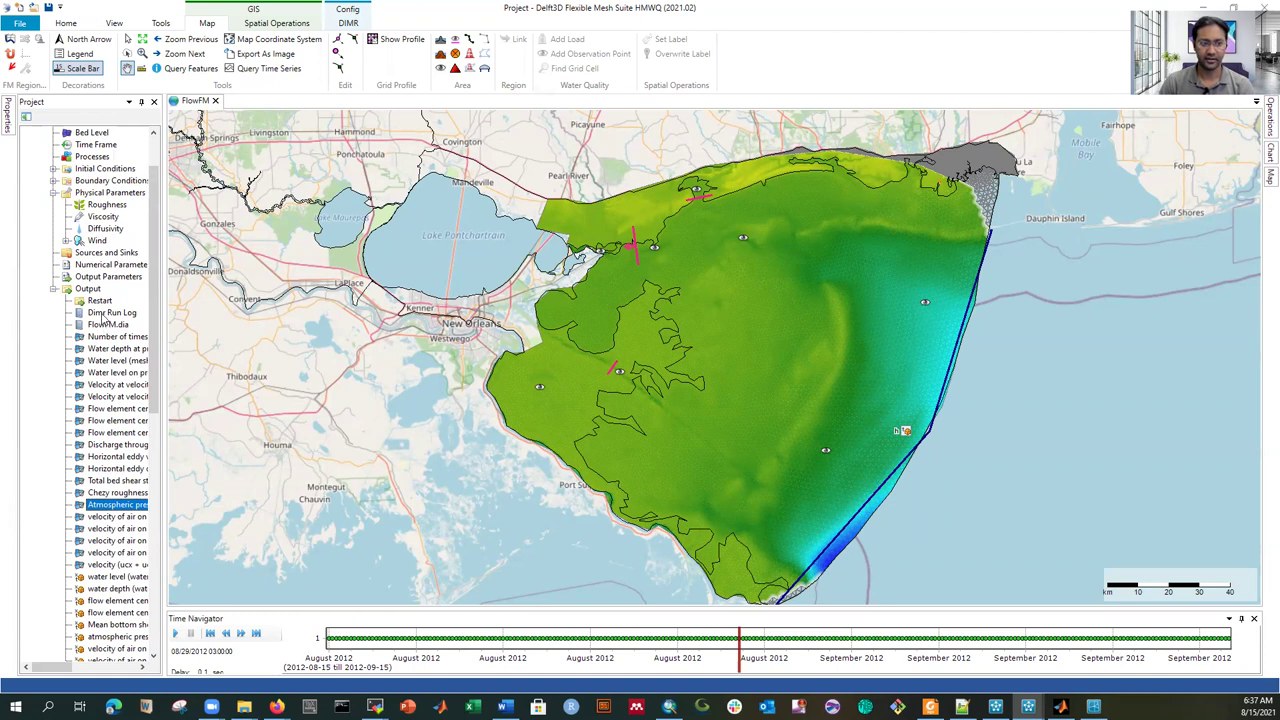
Step: Open the FlowFM.dia diagnostic file from the model's Output folder
click(106, 326)
right_click(108, 326)
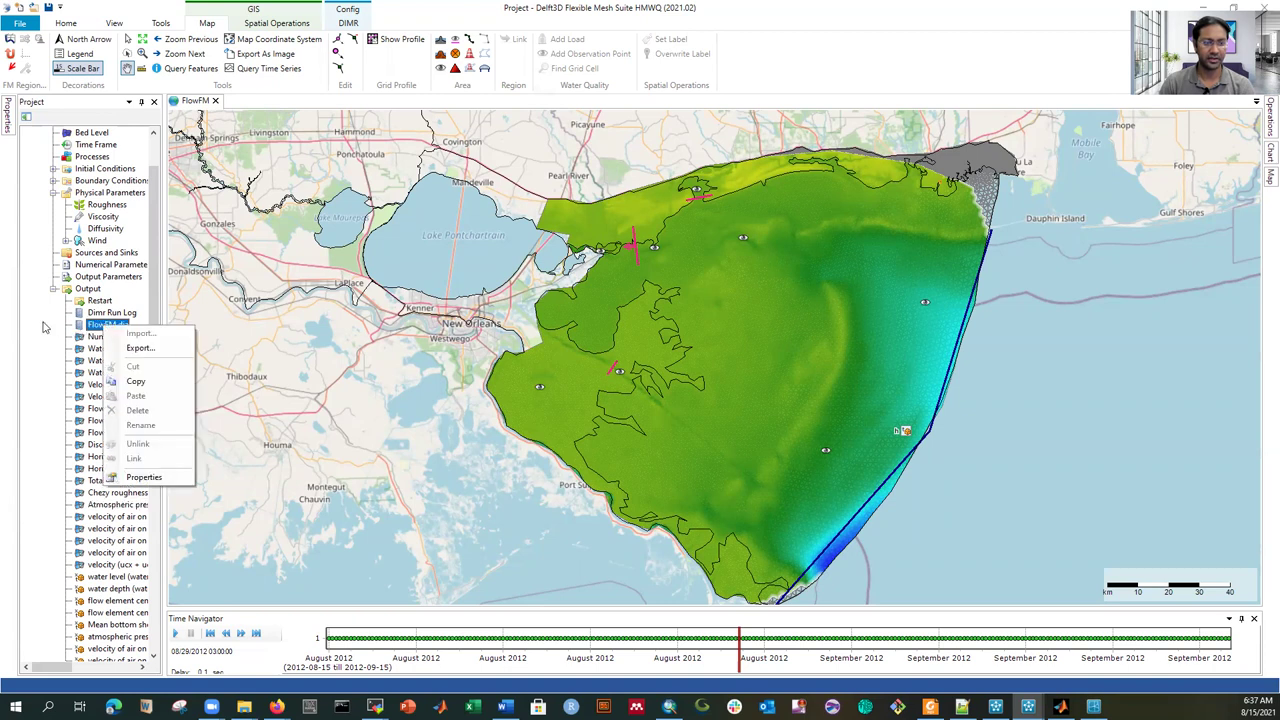
key(Escape)
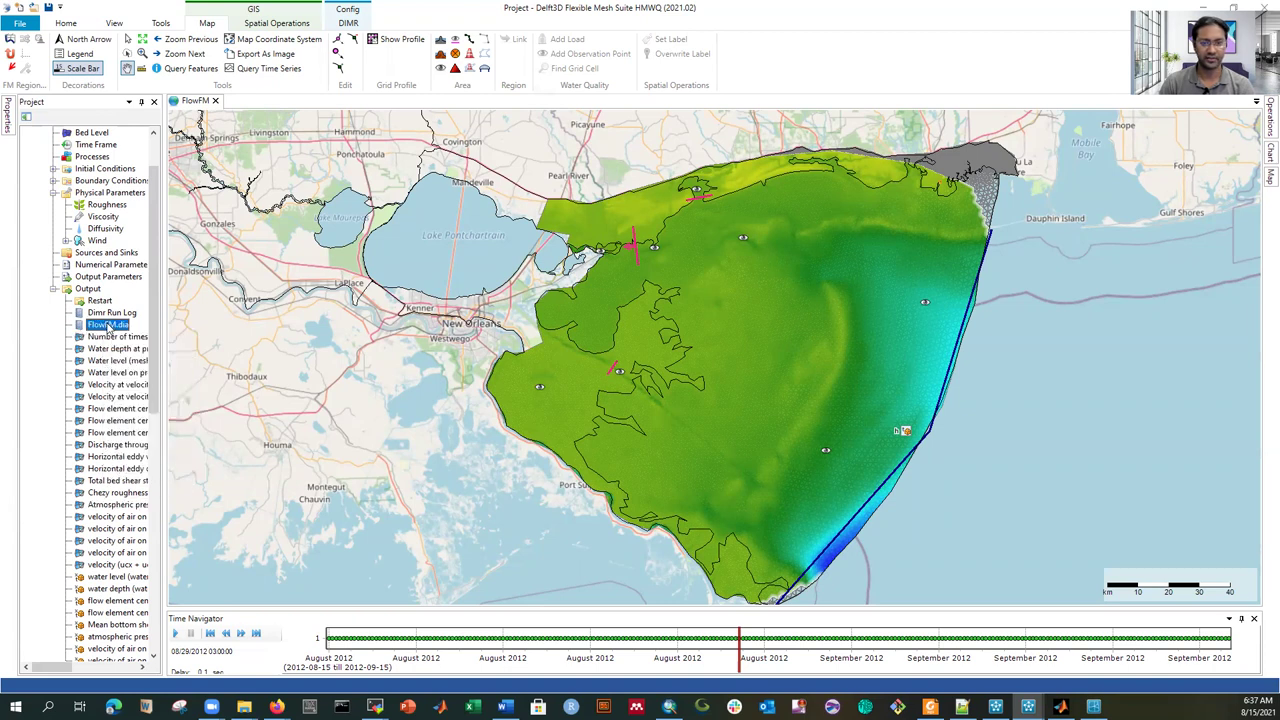
double_click(108, 326)
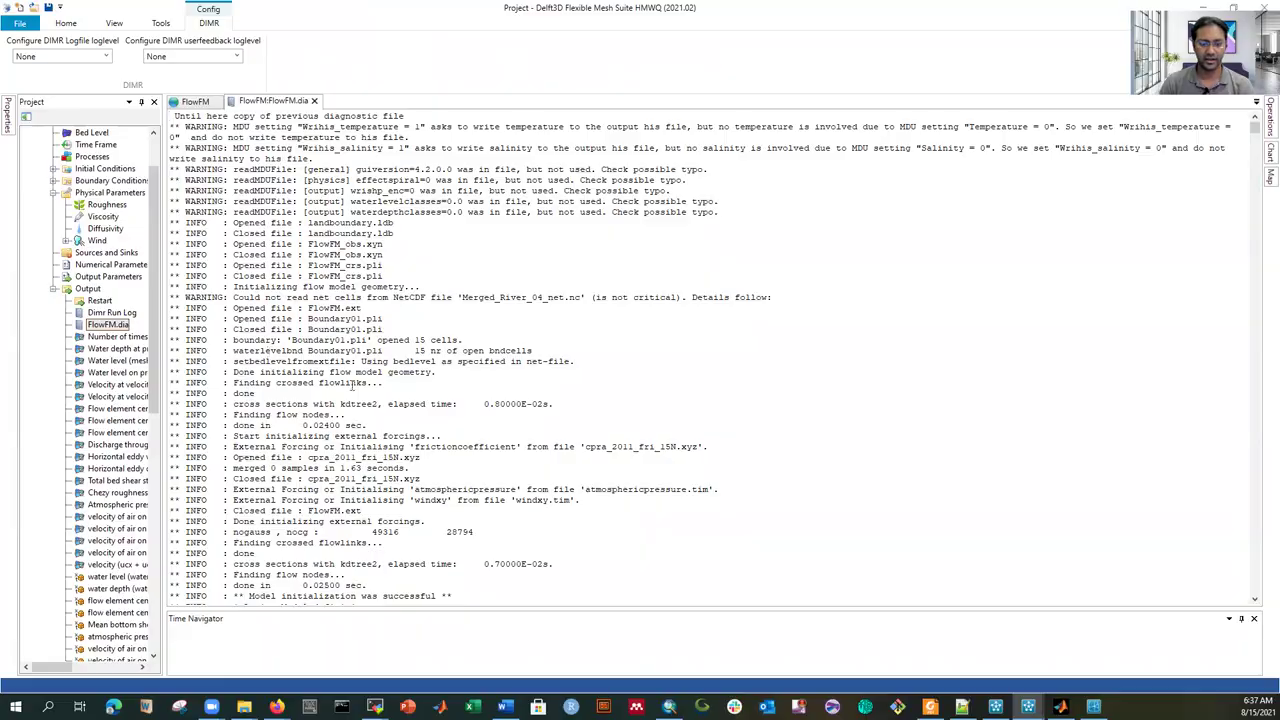
Step: Review the FlowFM.dia settings, time-step progress and computation summary at its end, and close the file
scroll(360, 387, down, 20)
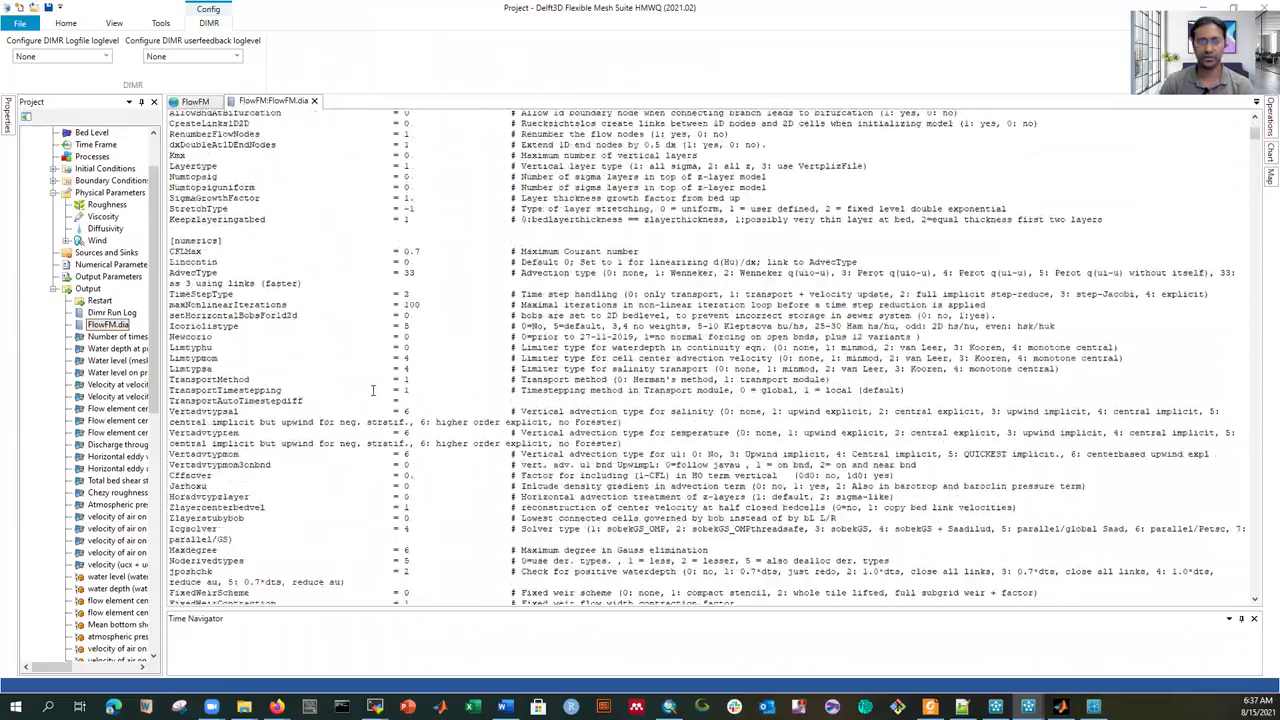
scroll(372, 390, down, 20)
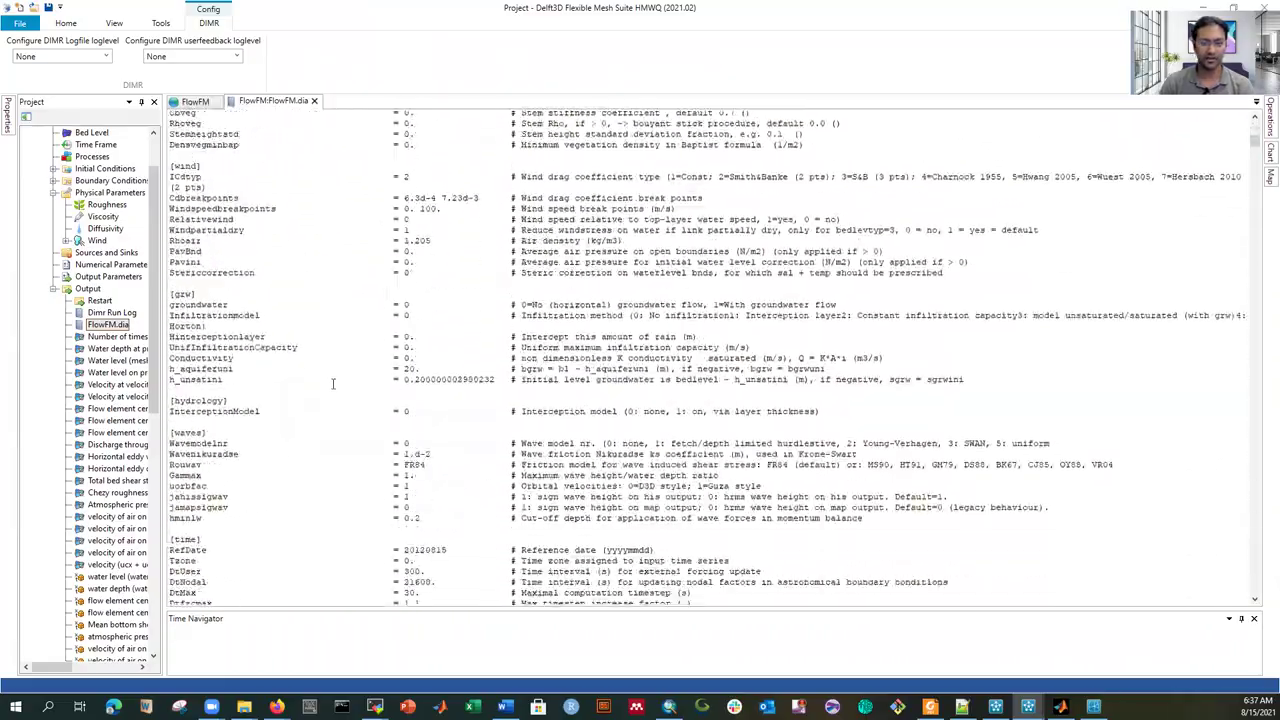
scroll(380, 388, down, 20)
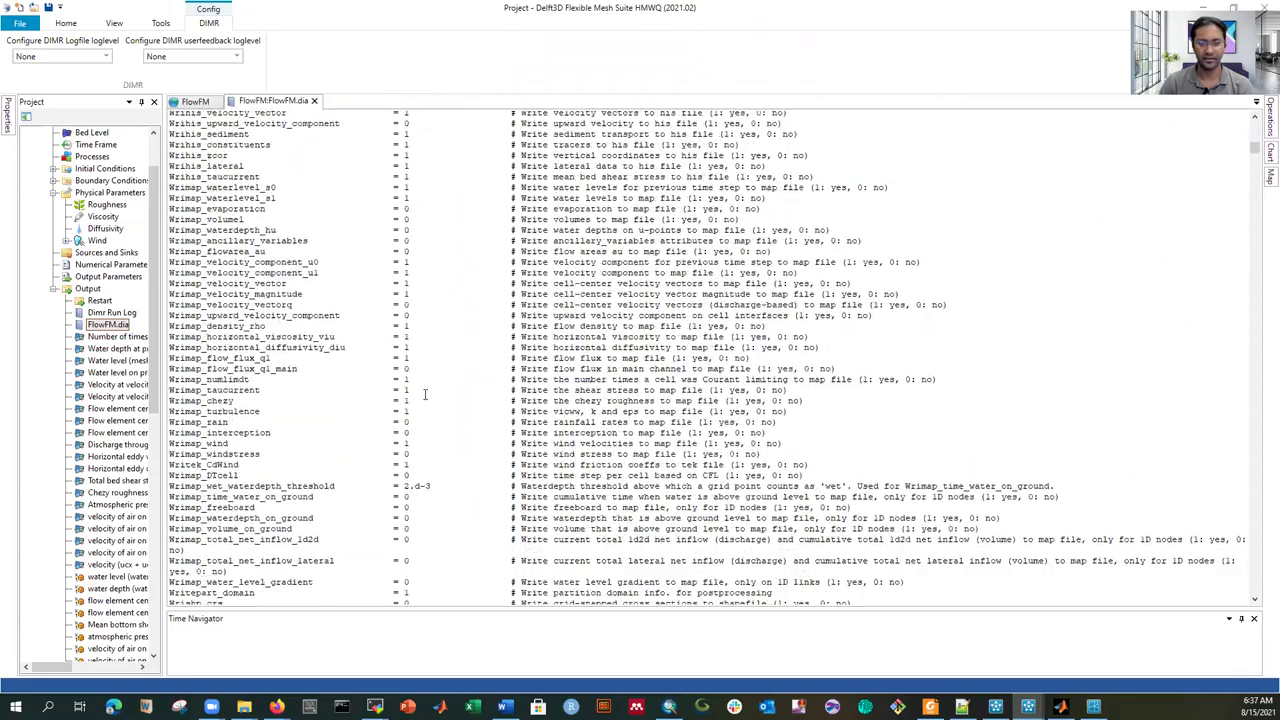
scroll(420, 390, down, 20)
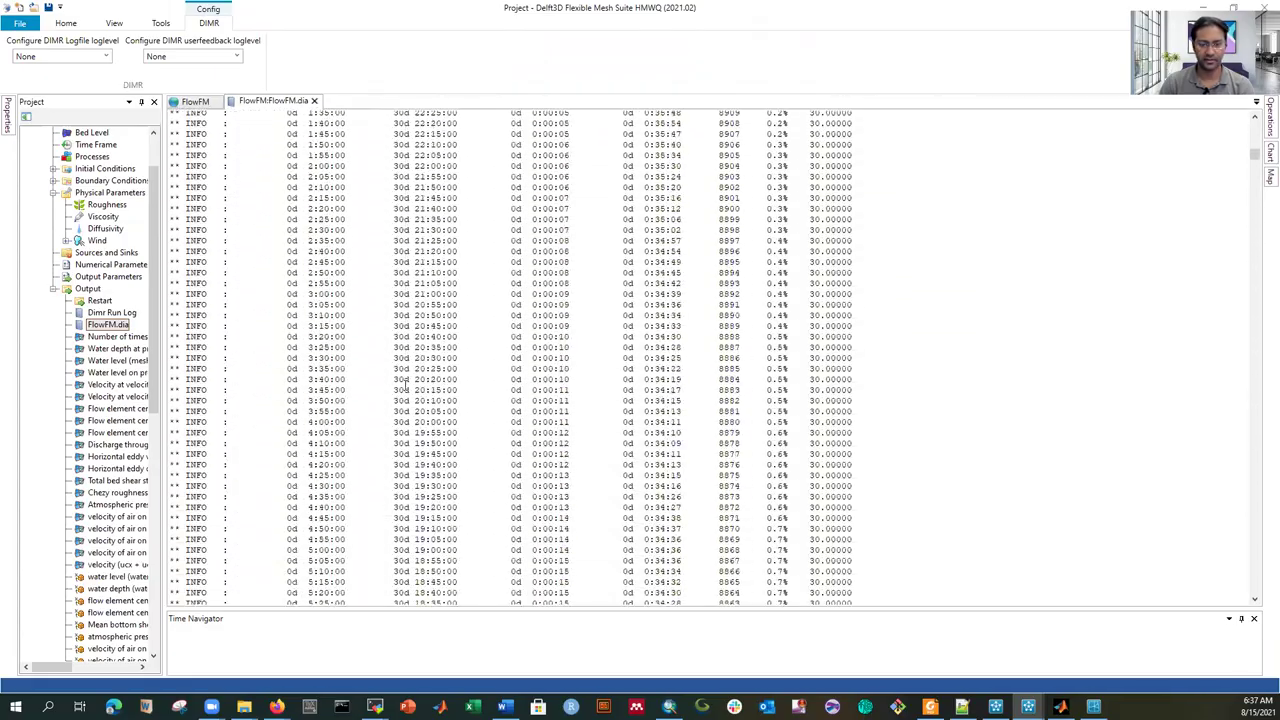
scroll(400, 380, down, 20)
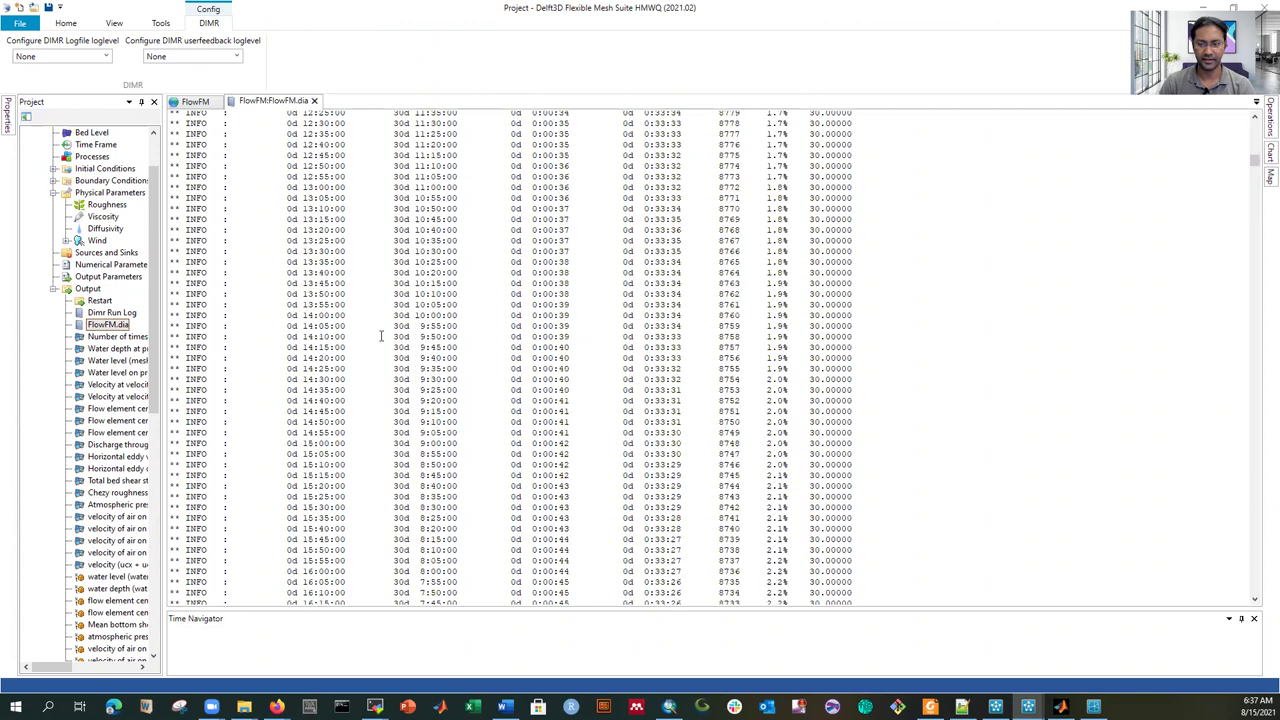
scroll(380, 336, down, 20)
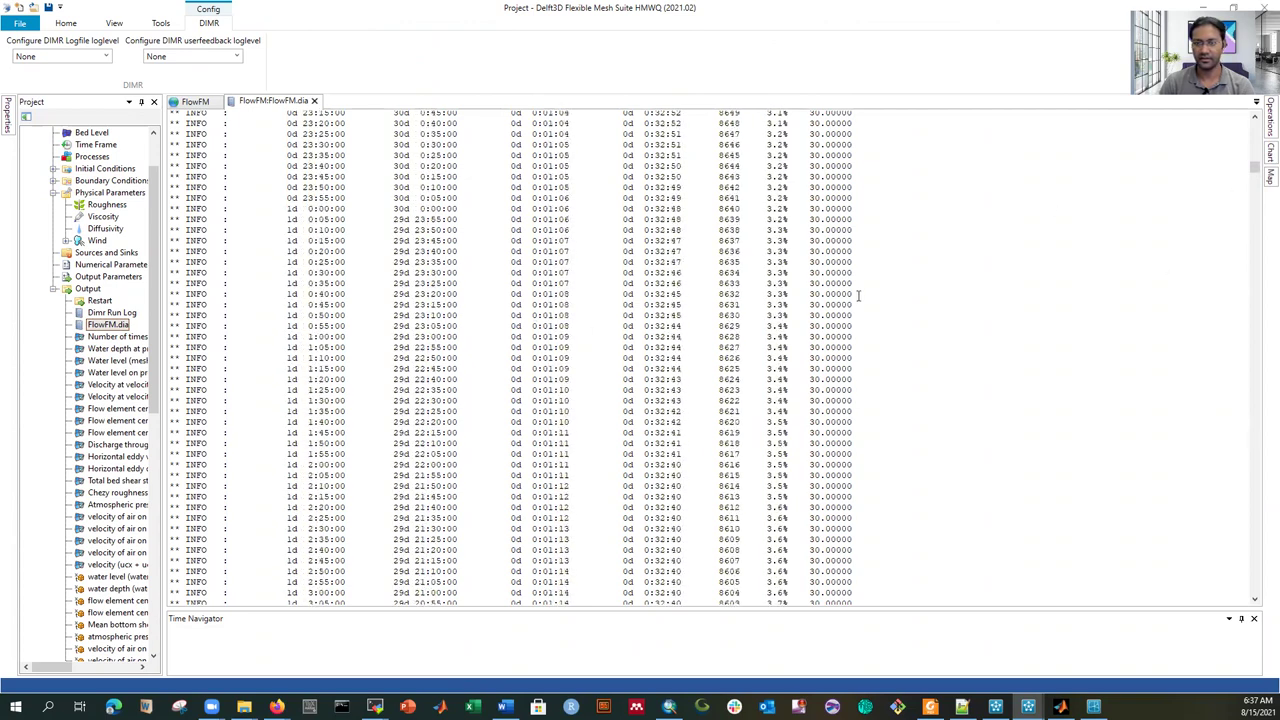
scroll(858, 295, down, 20)
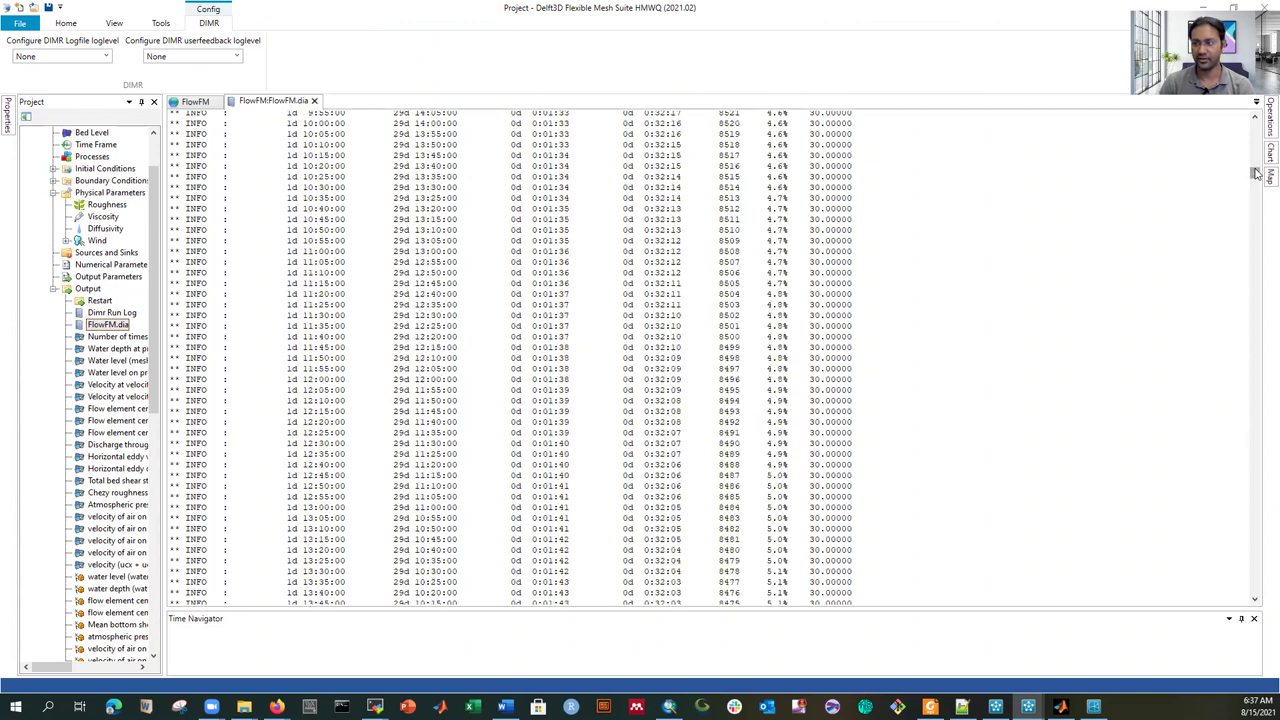
scroll(1257, 173, down, 10)
key(ctrl+End)
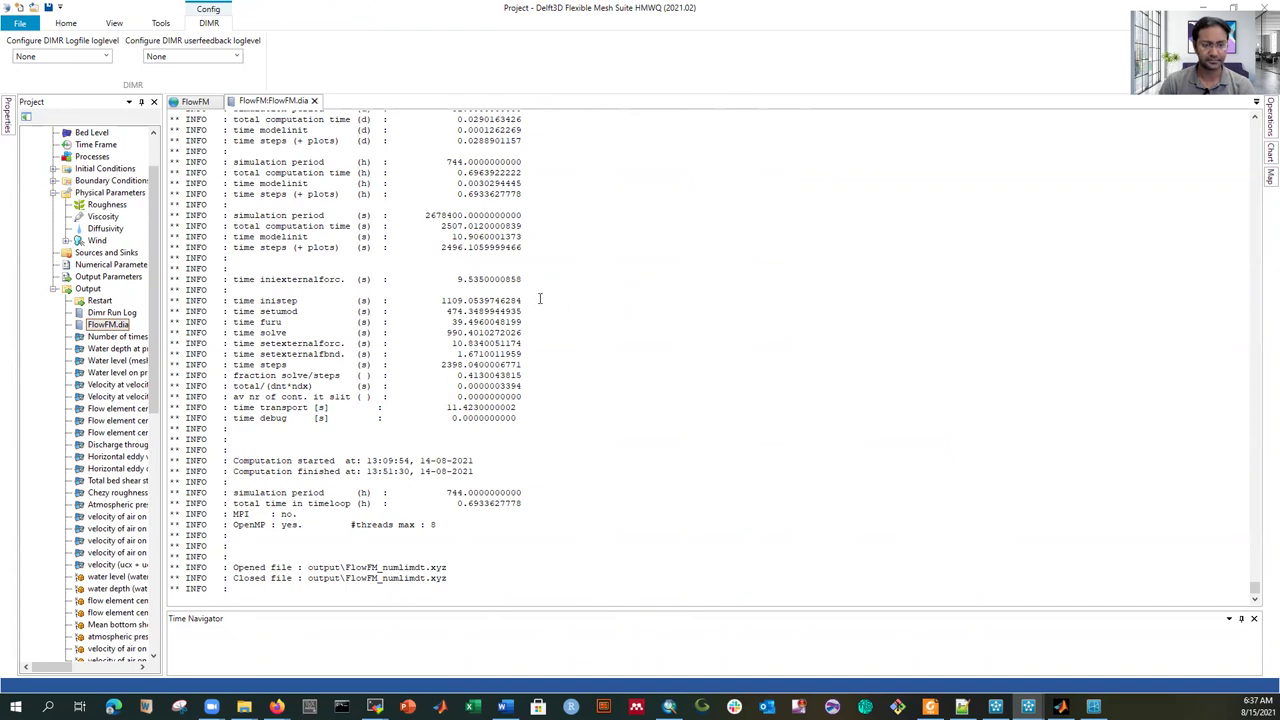
scroll(370, 340, up, 15)
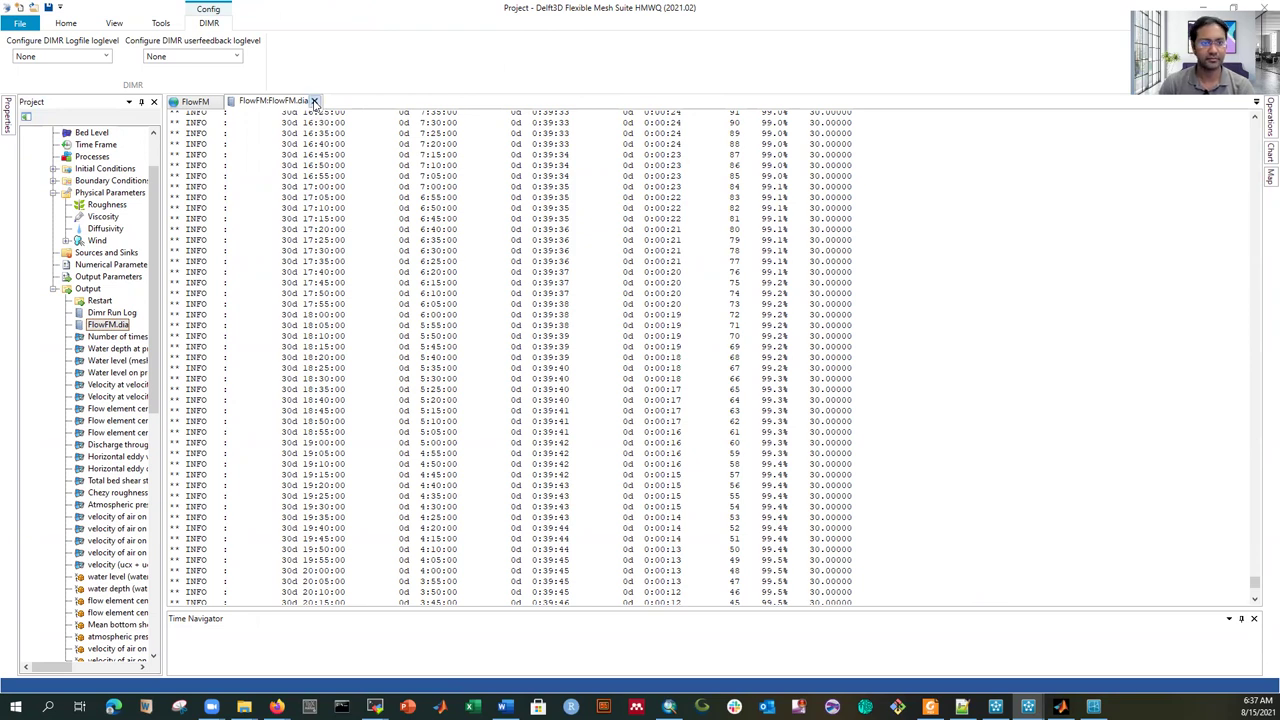
click(314, 102)
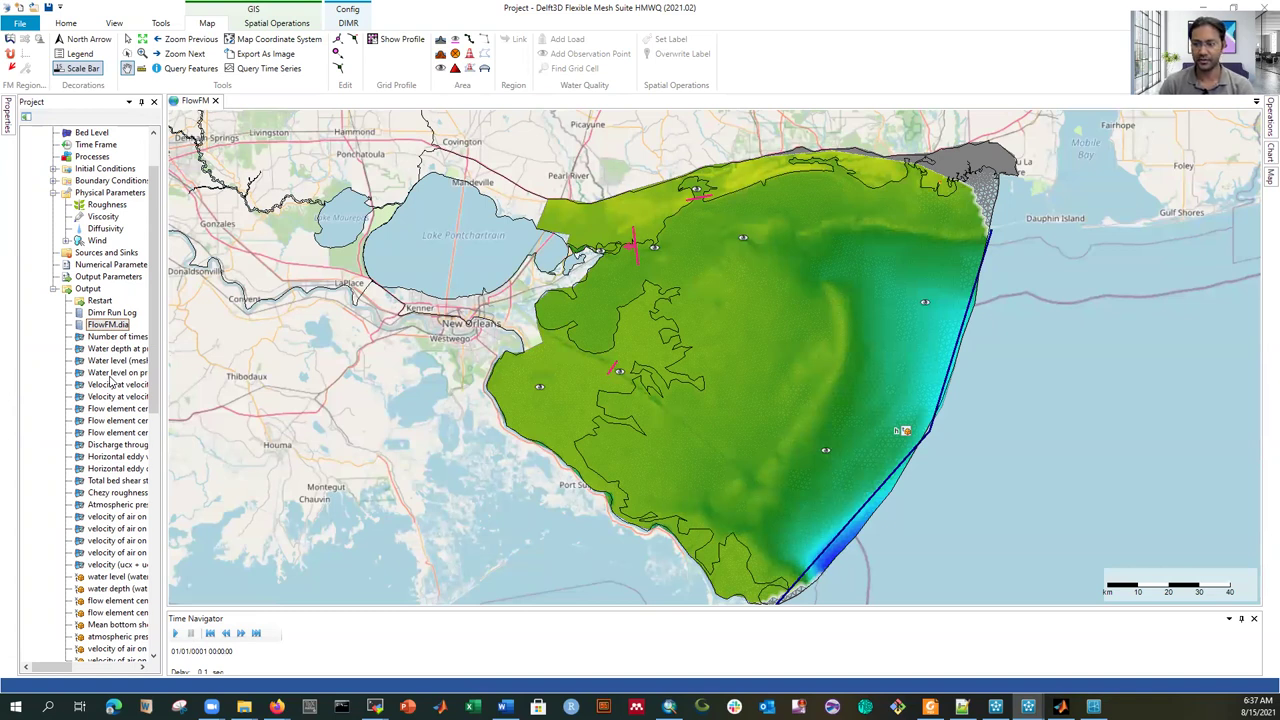
Step: Open the Dimr Run Log, check the update entries and the timer information at its end, and close it
double_click(112, 313)
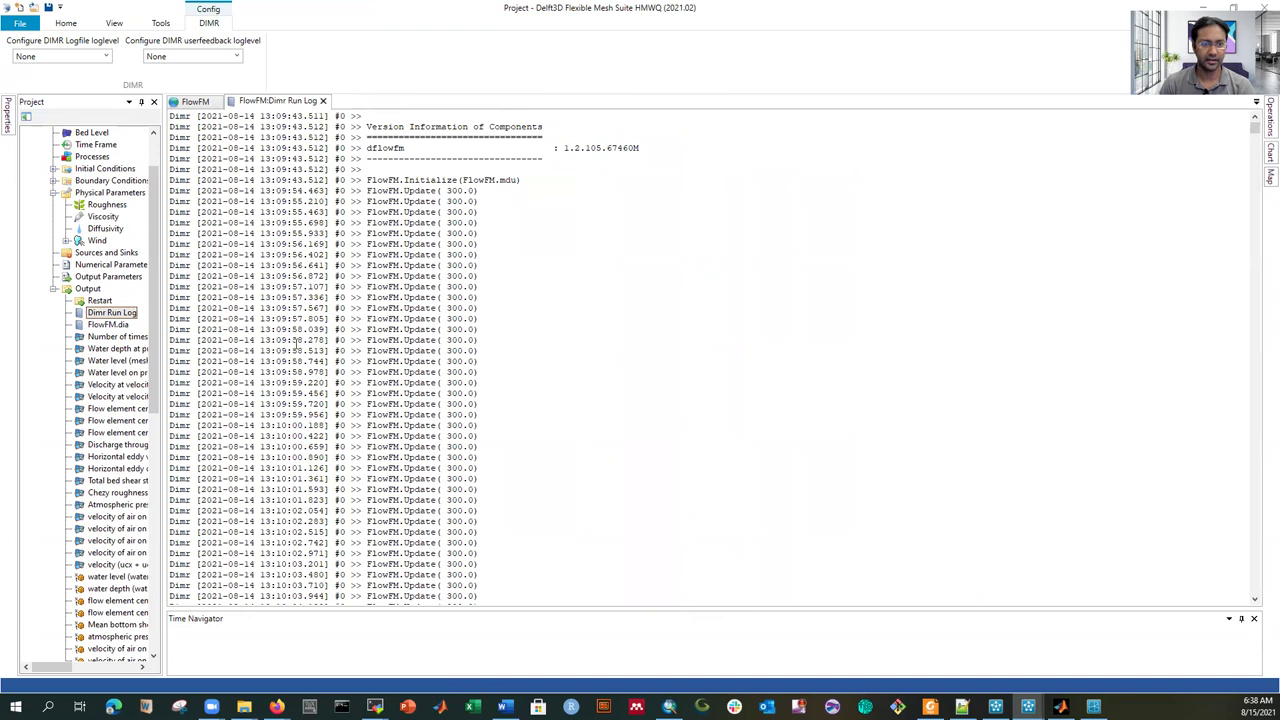
scroll(296, 345, down, 15)
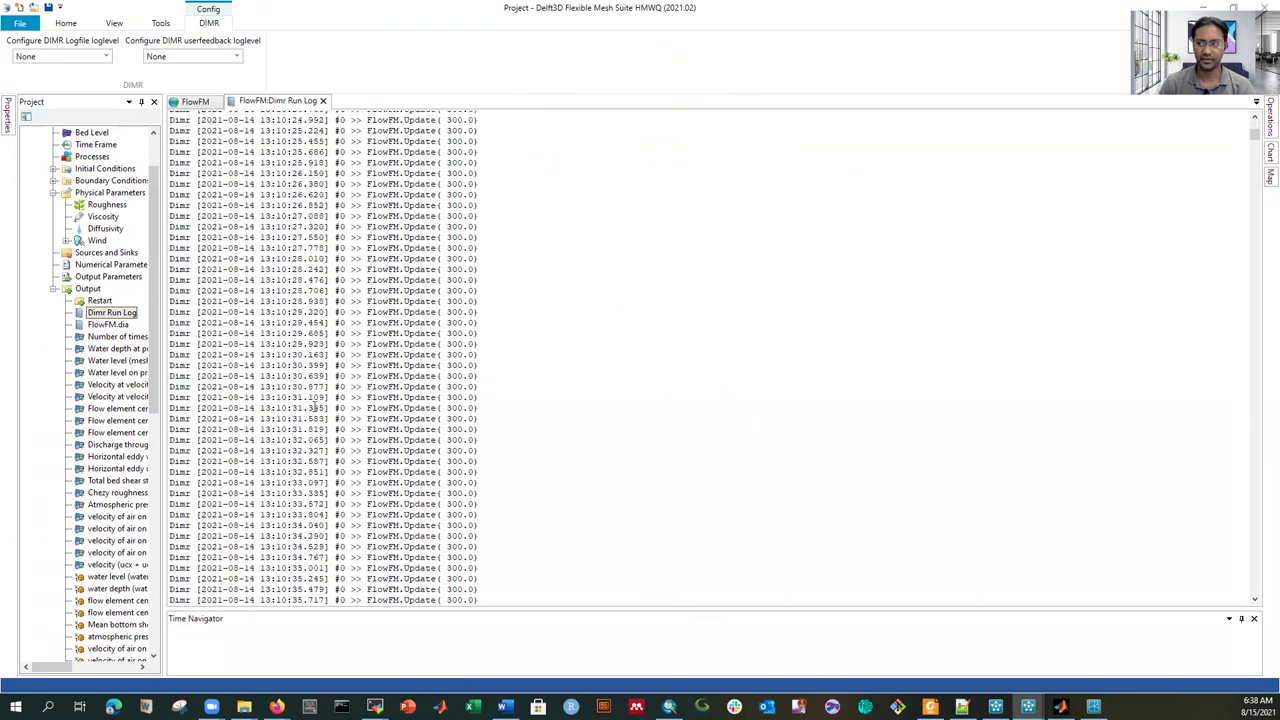
drag(1254, 140, 1213, 598)
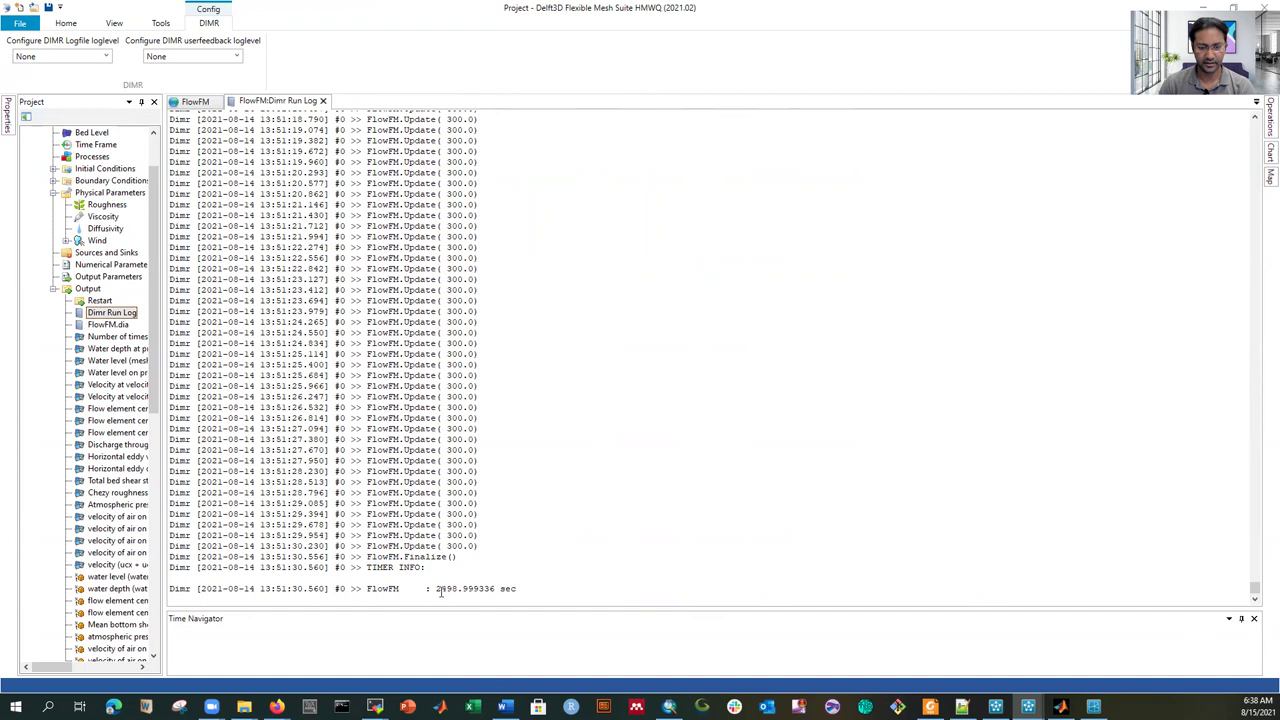
scroll(369, 446, up, 4)
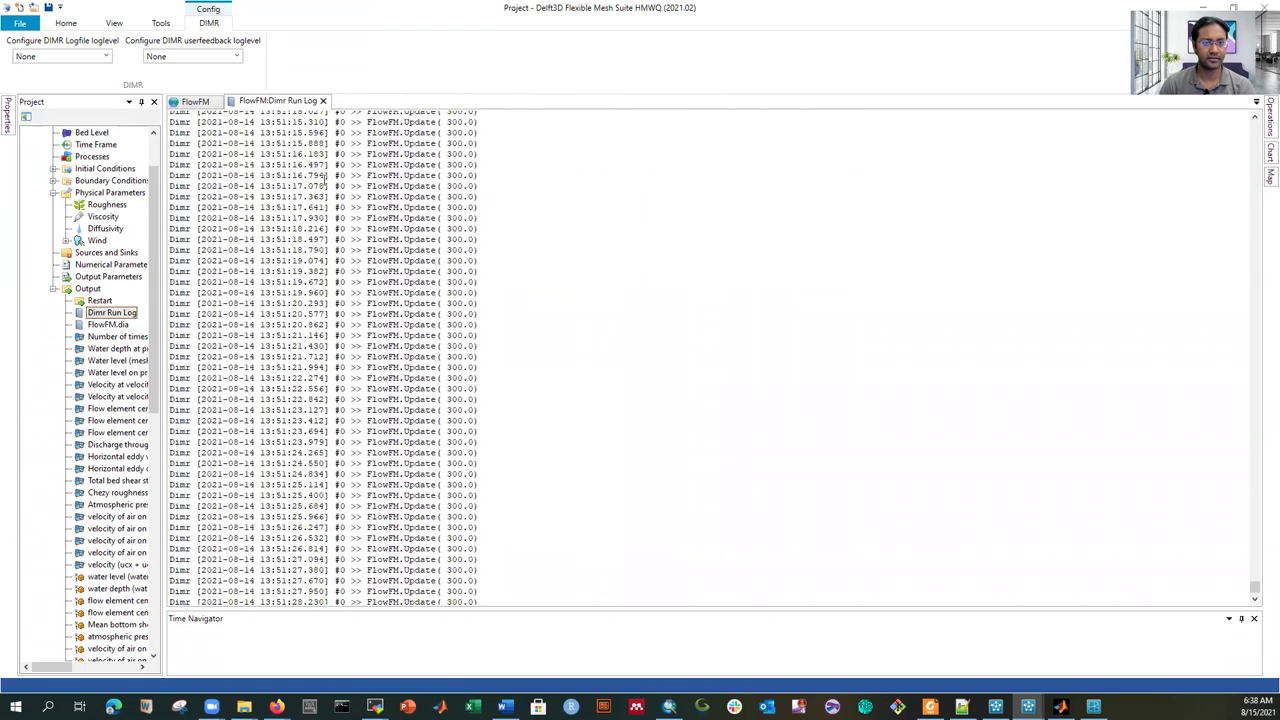
click(323, 102)
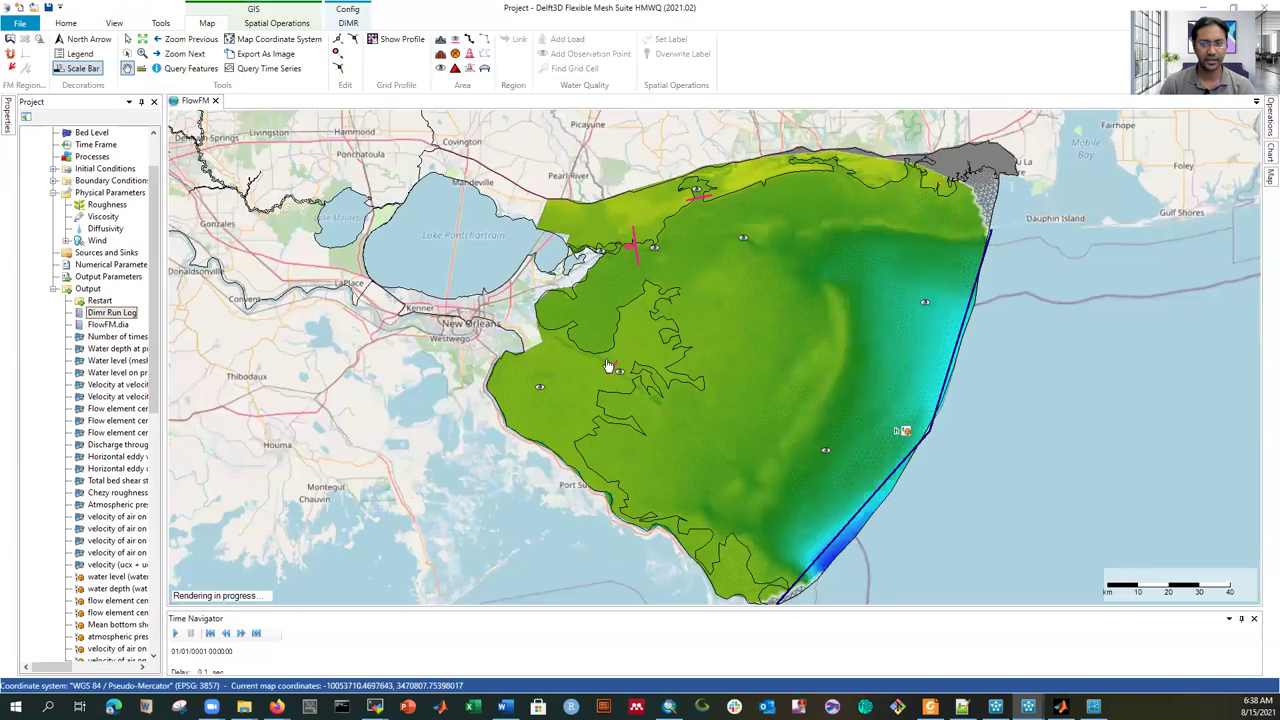
Step: Hide the Bed Level layer of the FlowFM model on the map
mouse_move(1261, 178)
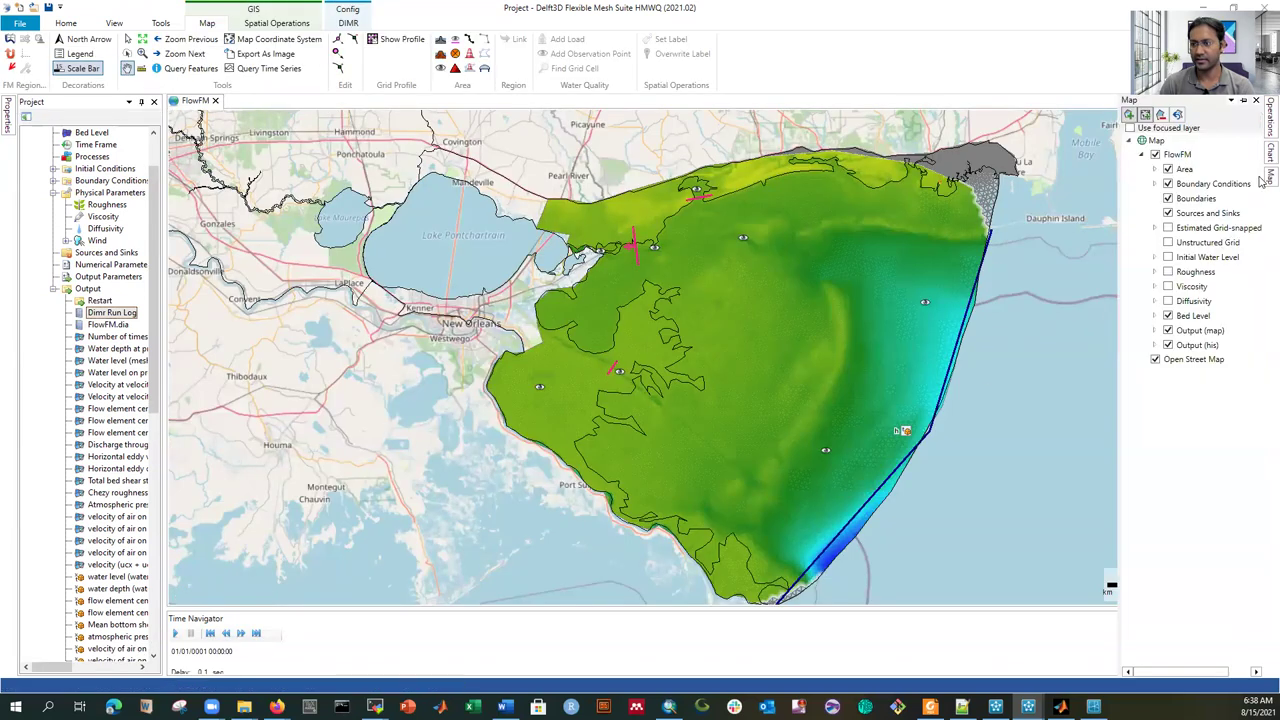
click(1168, 316)
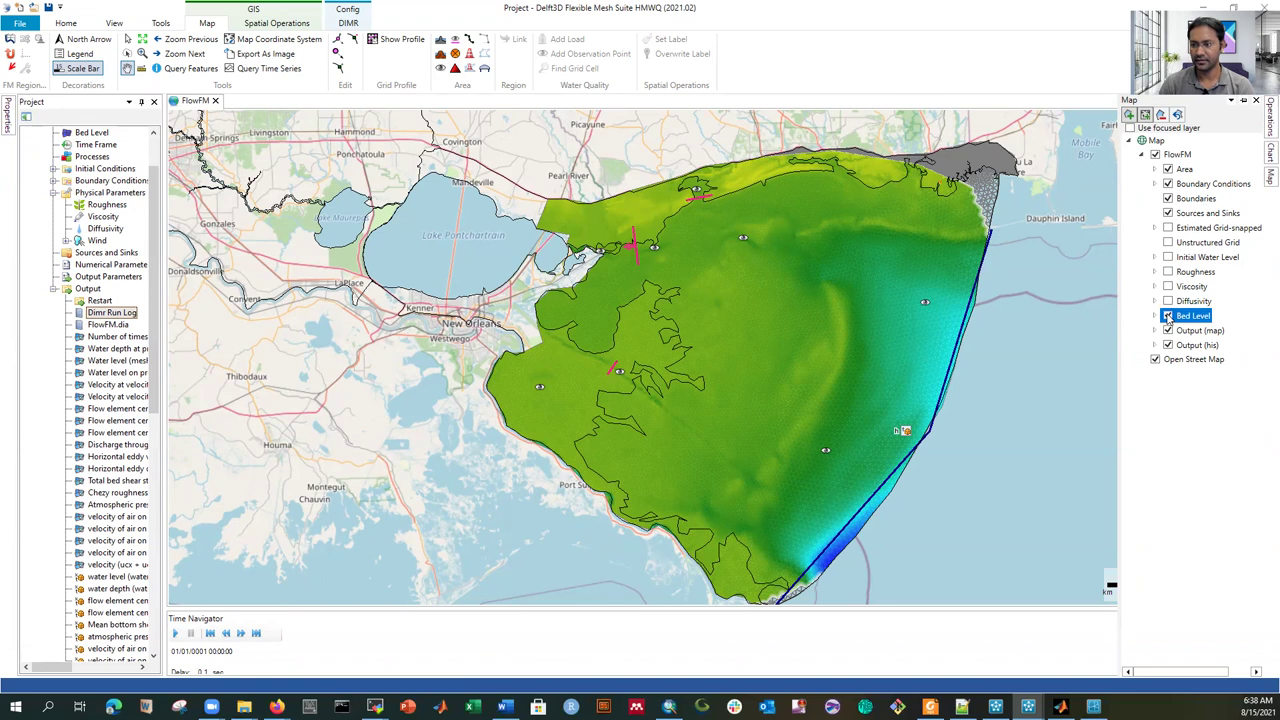
click(1168, 316)
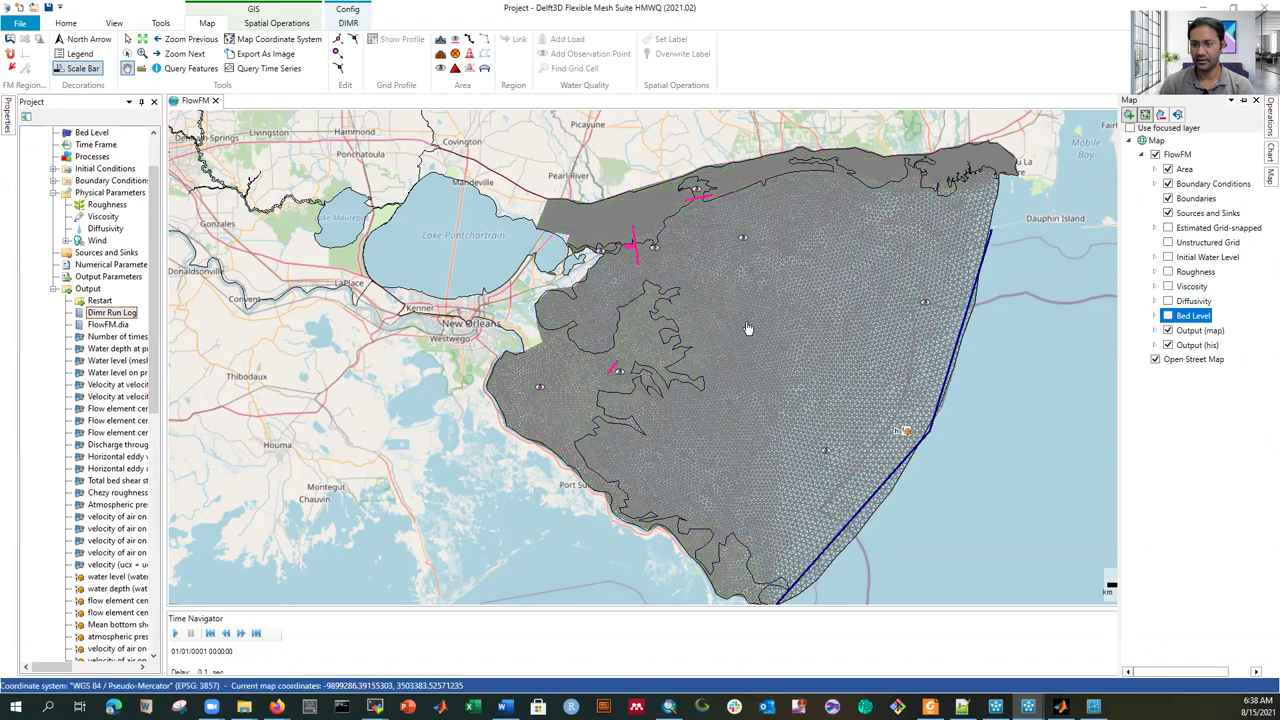
Step: Examine the variables under Output (his) and the observation points and cross sections along the northern coast
click(1155, 346)
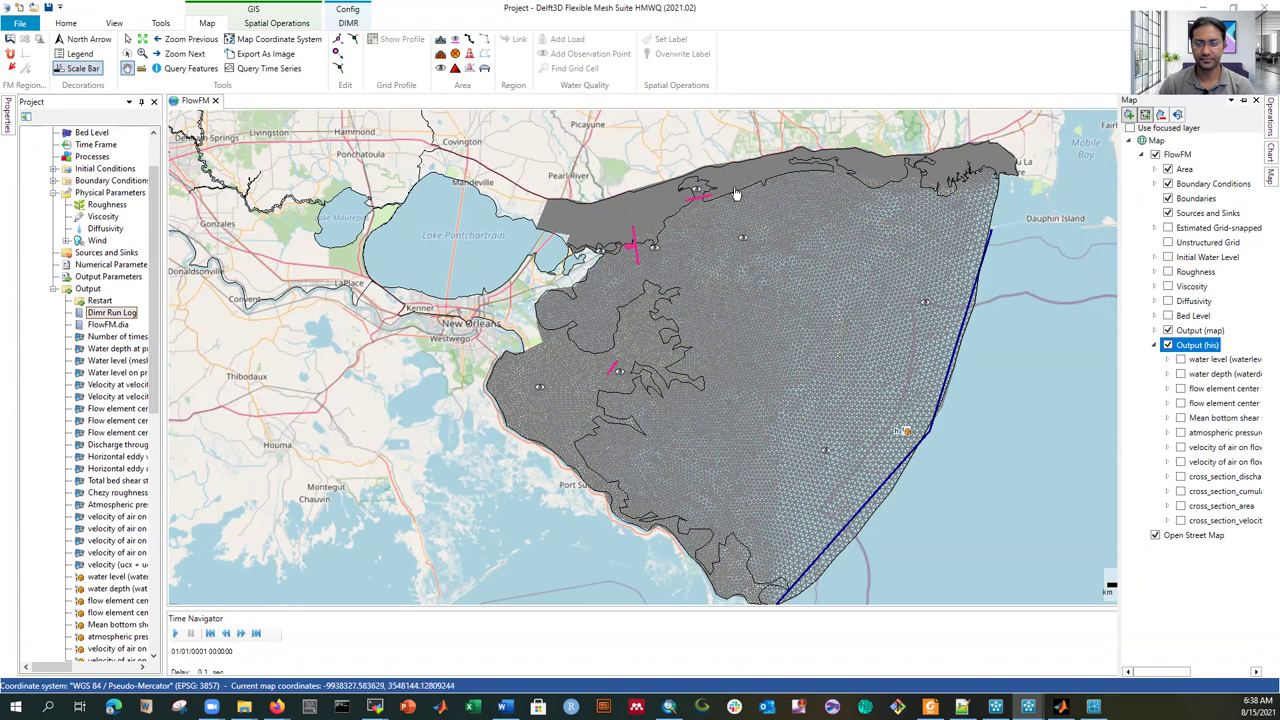
scroll(700, 196, up, 3)
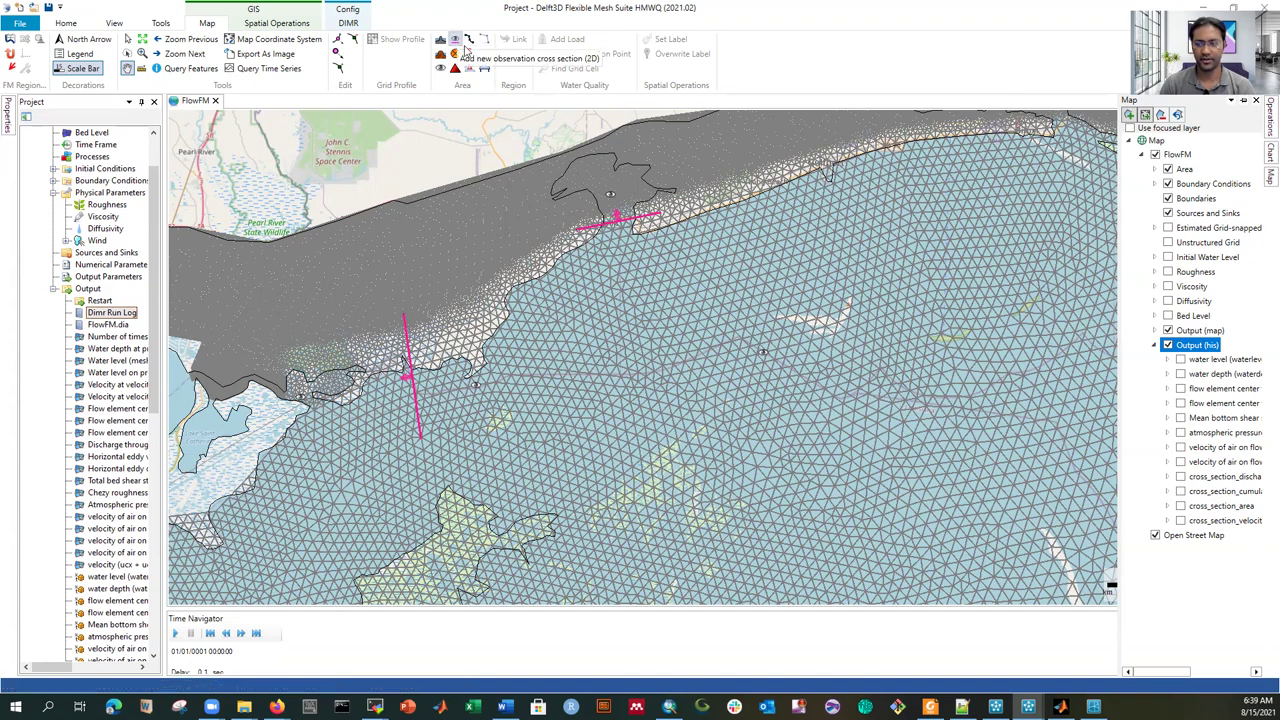
click(1155, 345)
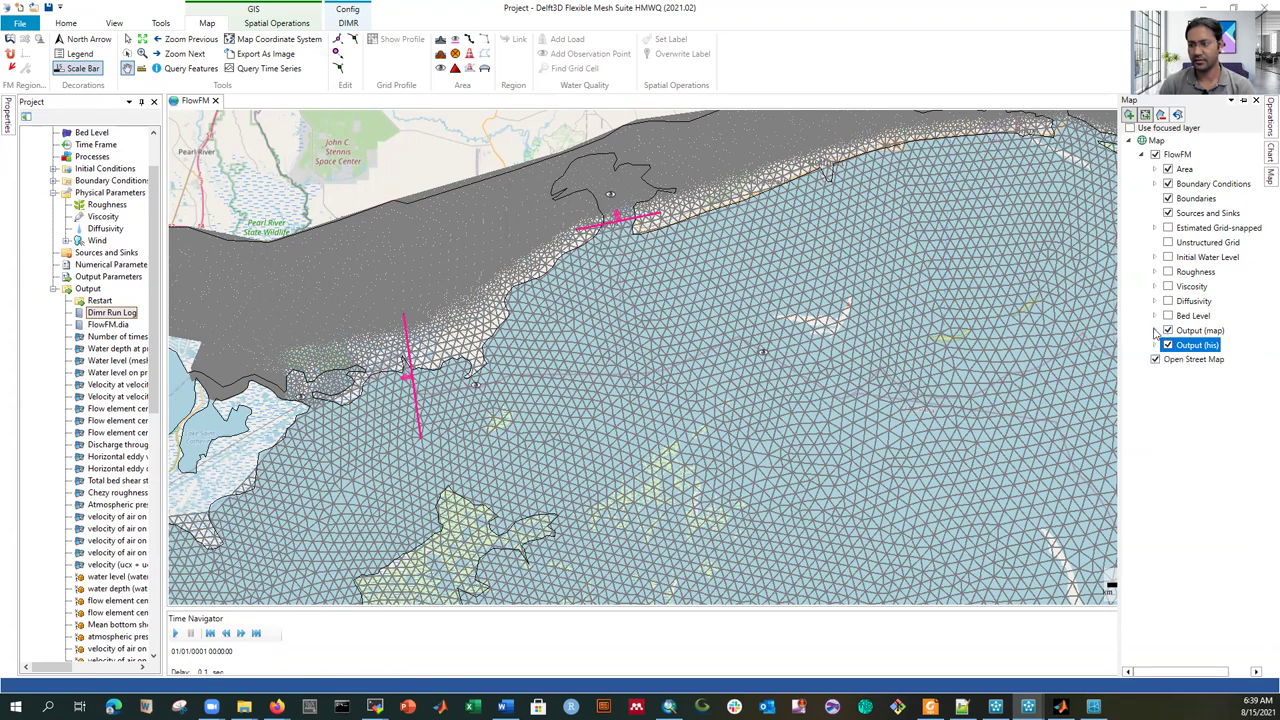
Step: Hide the Unstructured Grid layer under Output (map) and widen the layer list to make the variable names readable
click(1155, 331)
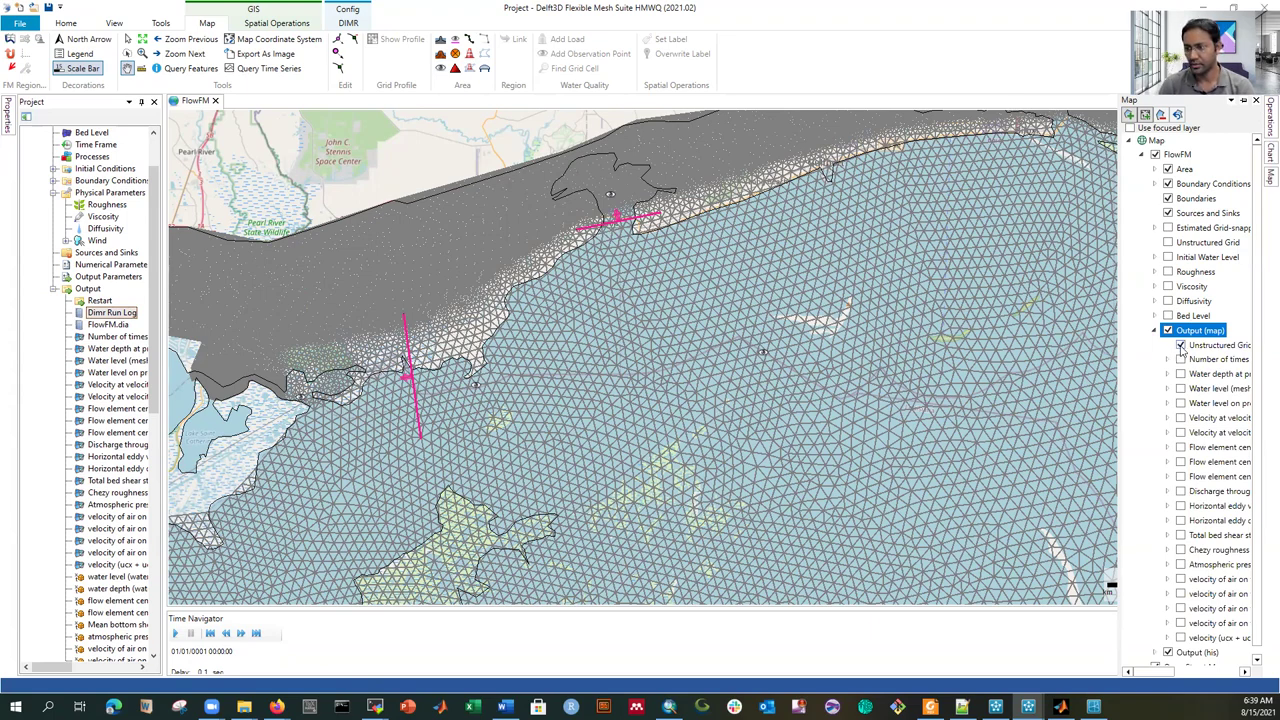
click(1181, 346)
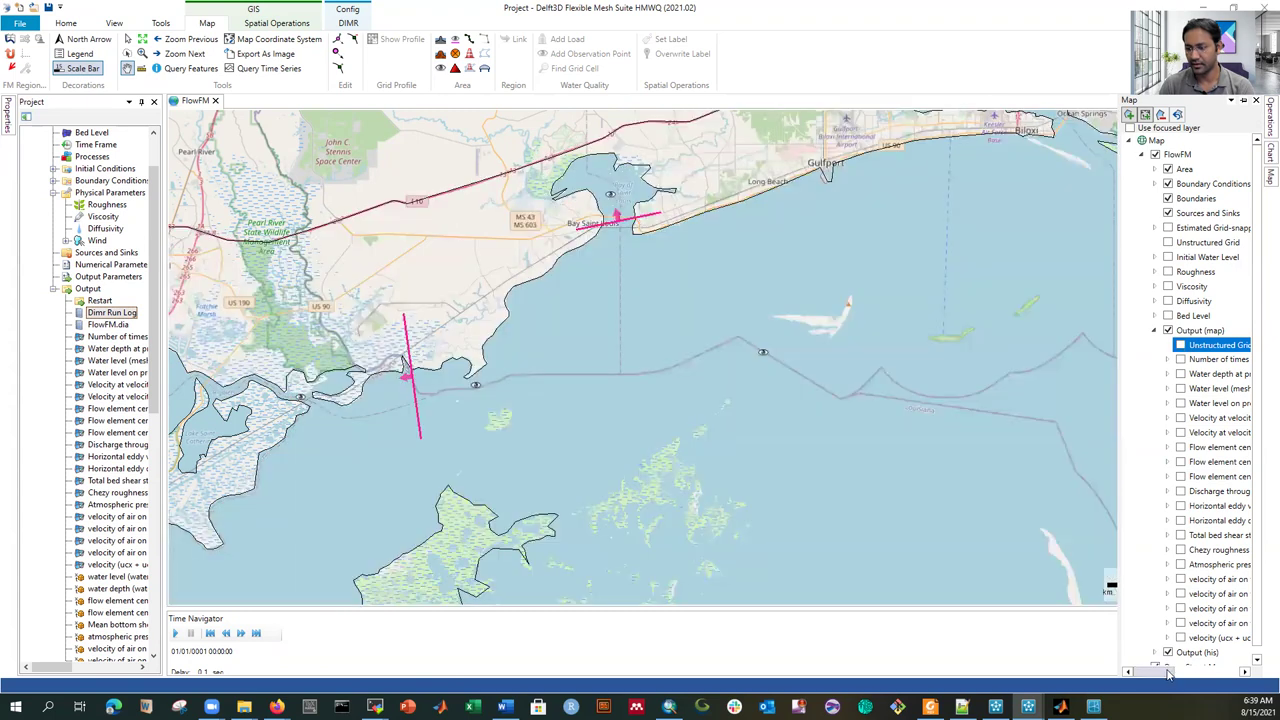
drag(1168, 675, 1182, 675)
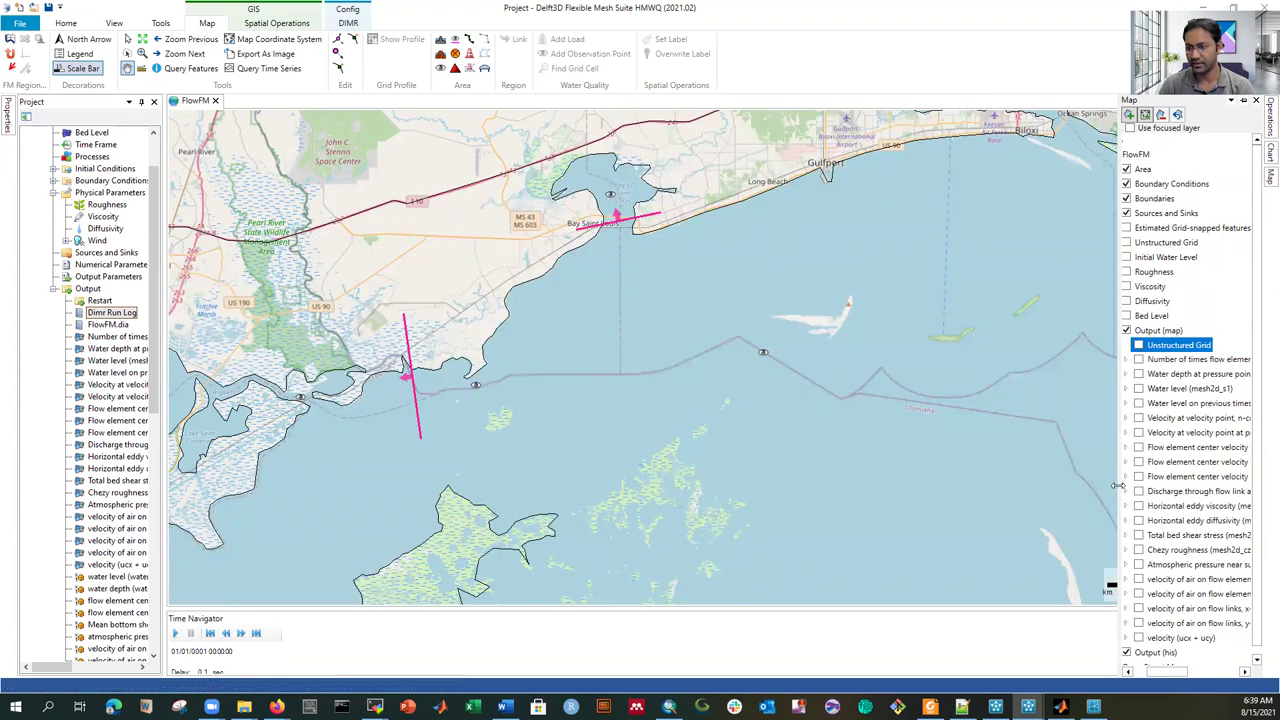
drag(1117, 488, 1065, 484)
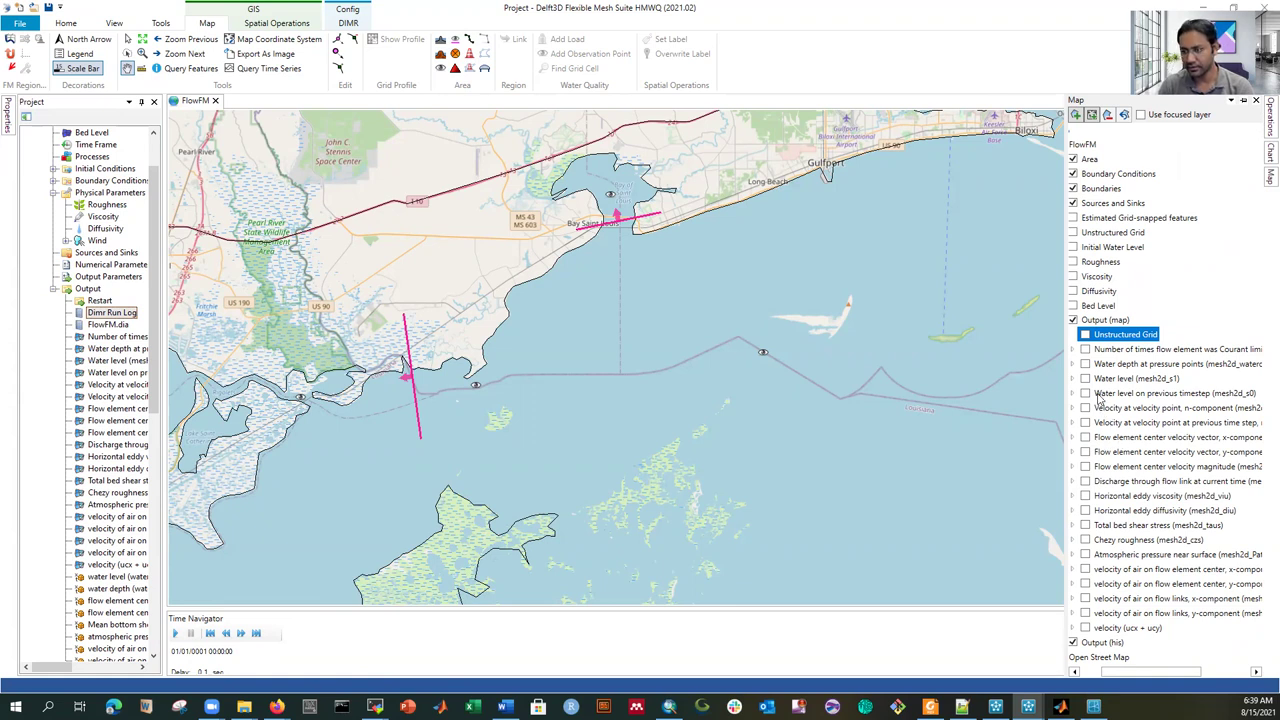
Step: Display the Water level (mesh2d_s1) output layer on the map, with most of the model domain in view
click(1086, 380)
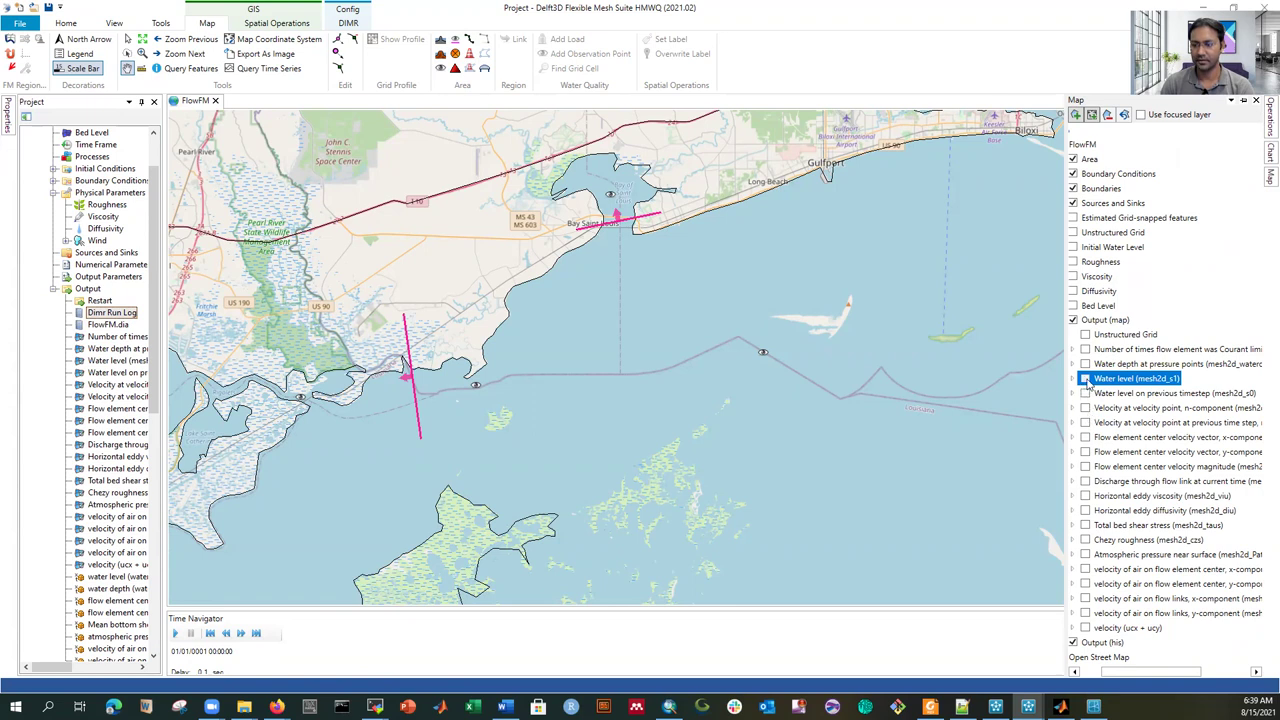
click(1085, 379)
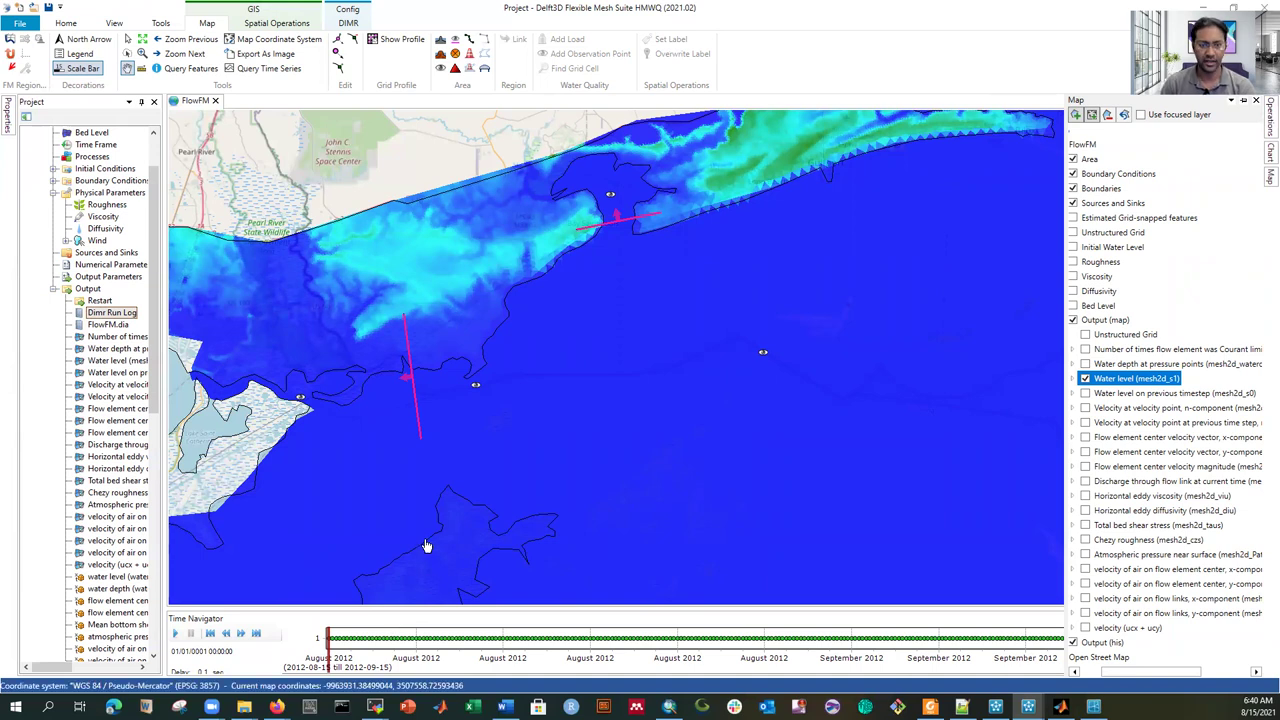
scroll(423, 412, down, 2)
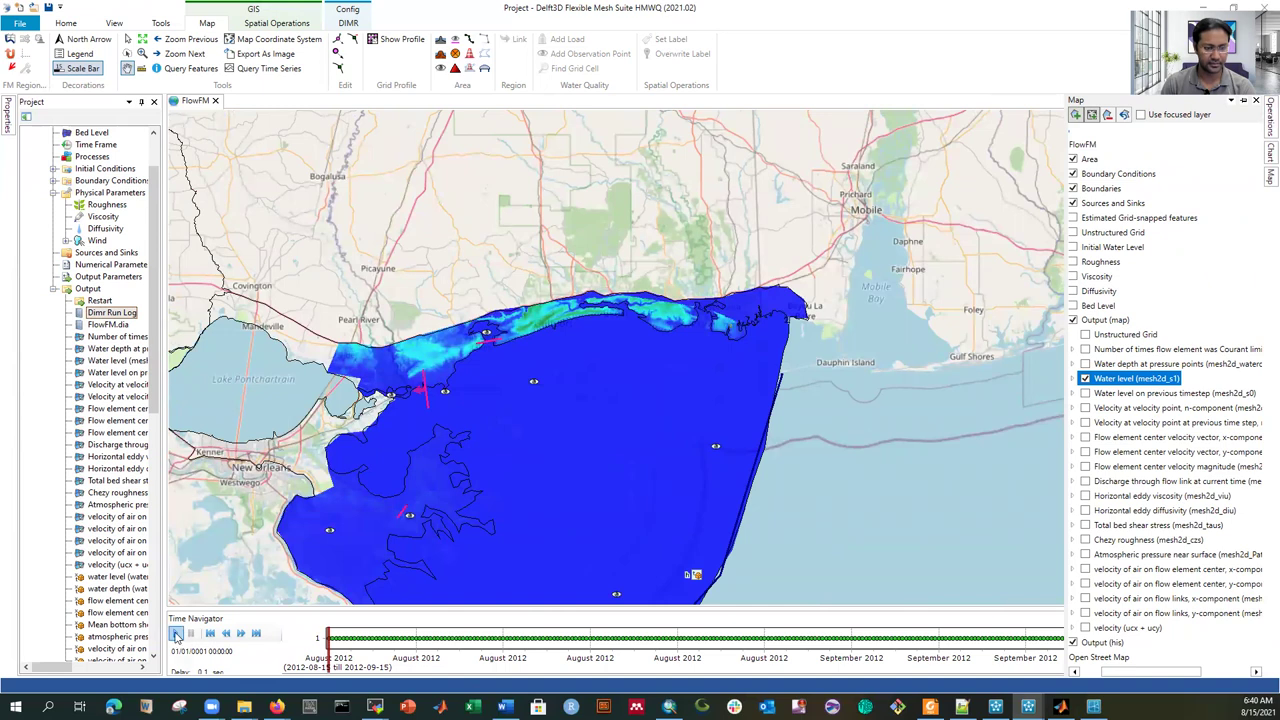
Step: Play the Water level (mesh2d_s1) output through time on the map and display the map legend
click(176, 634)
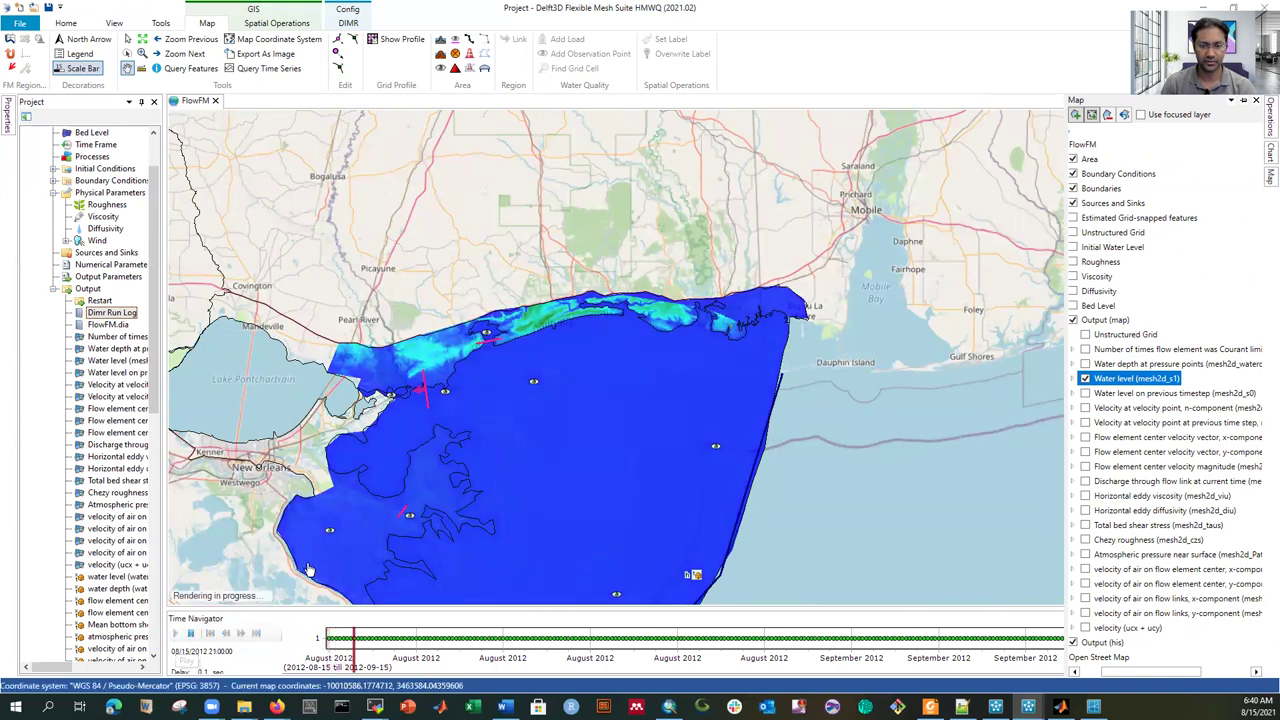
drag(861, 410, 914, 290)
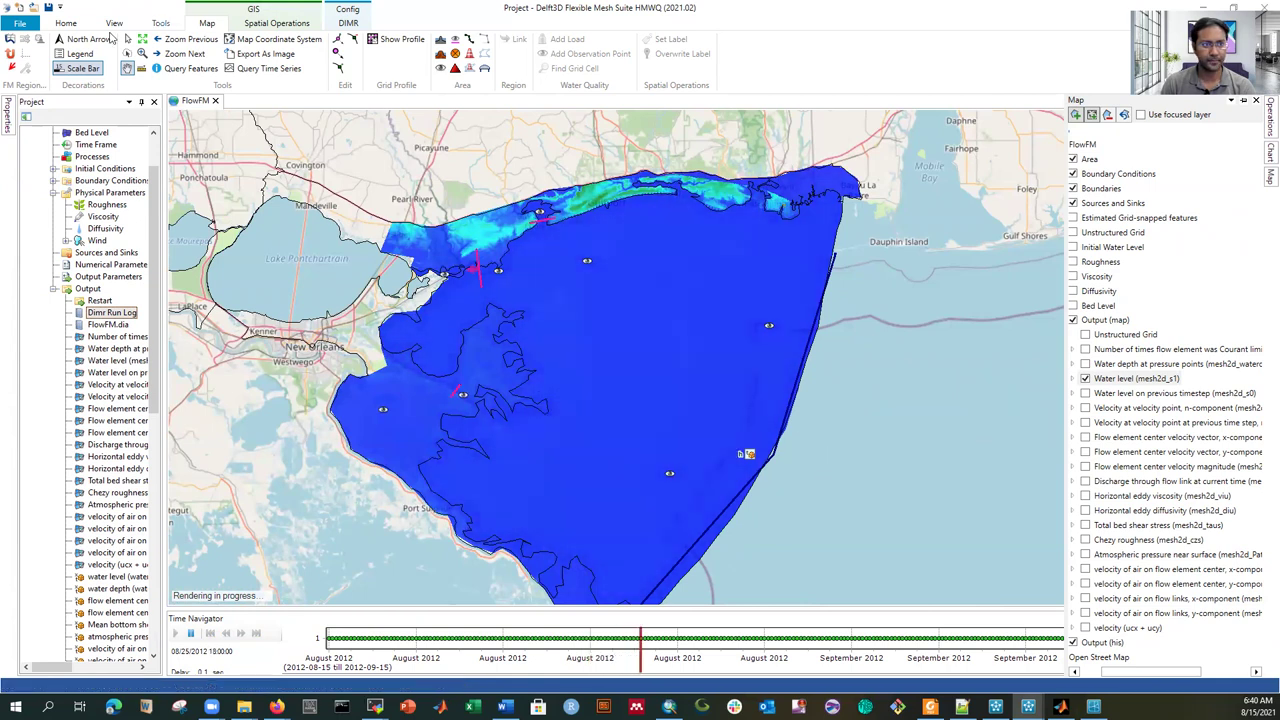
click(86, 54)
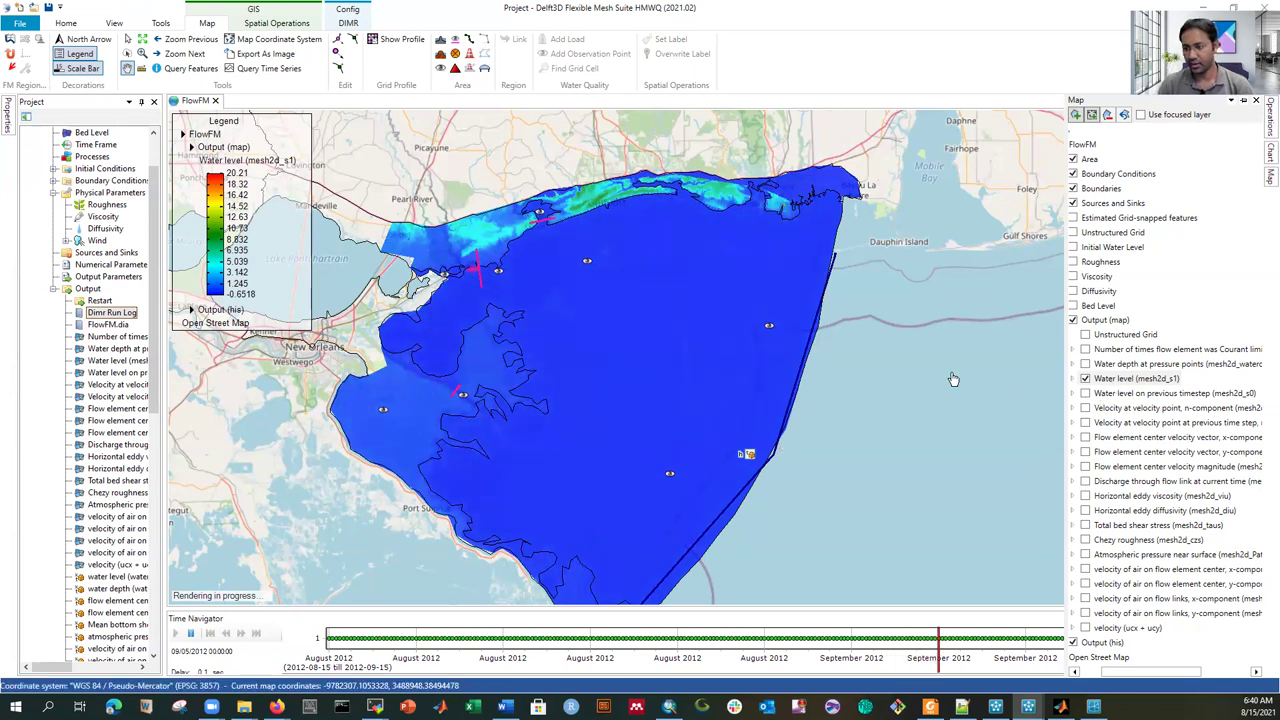
Step: Replace the Water level (mesh2d_s1) layer on the map with the velocity (ucx + ucy) layer under Output (map)
click(1087, 382)
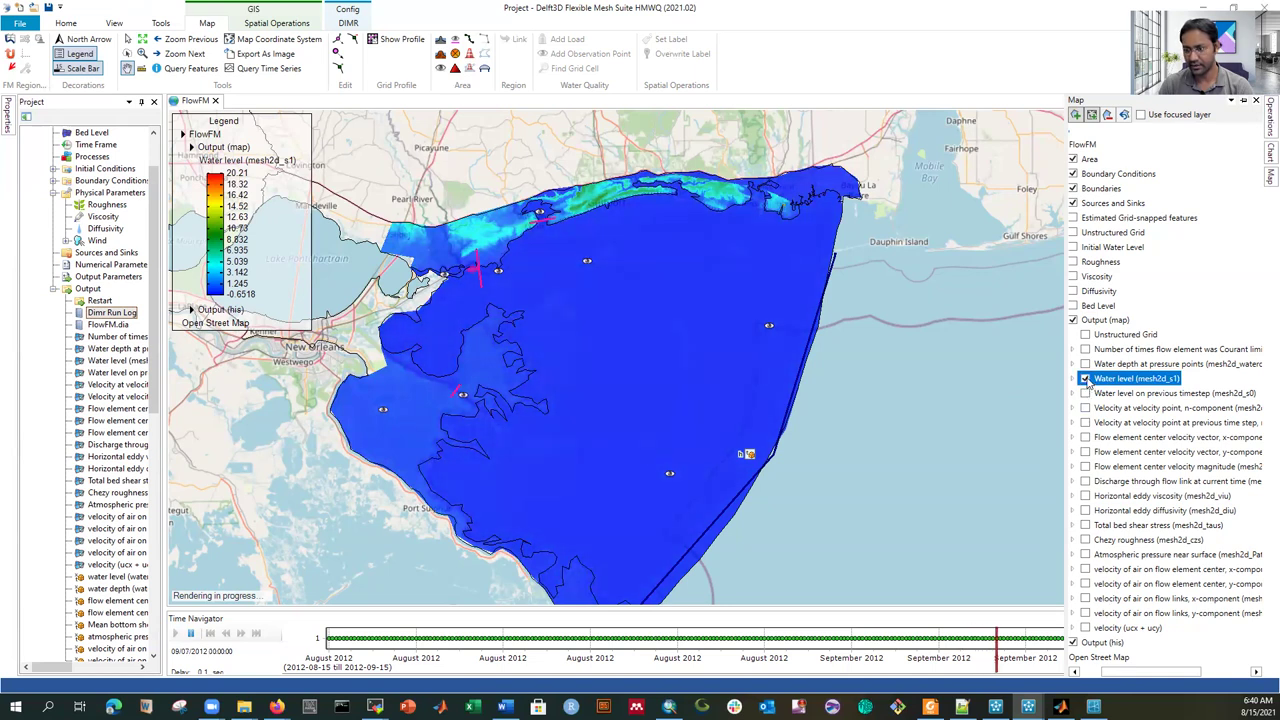
click(1085, 379)
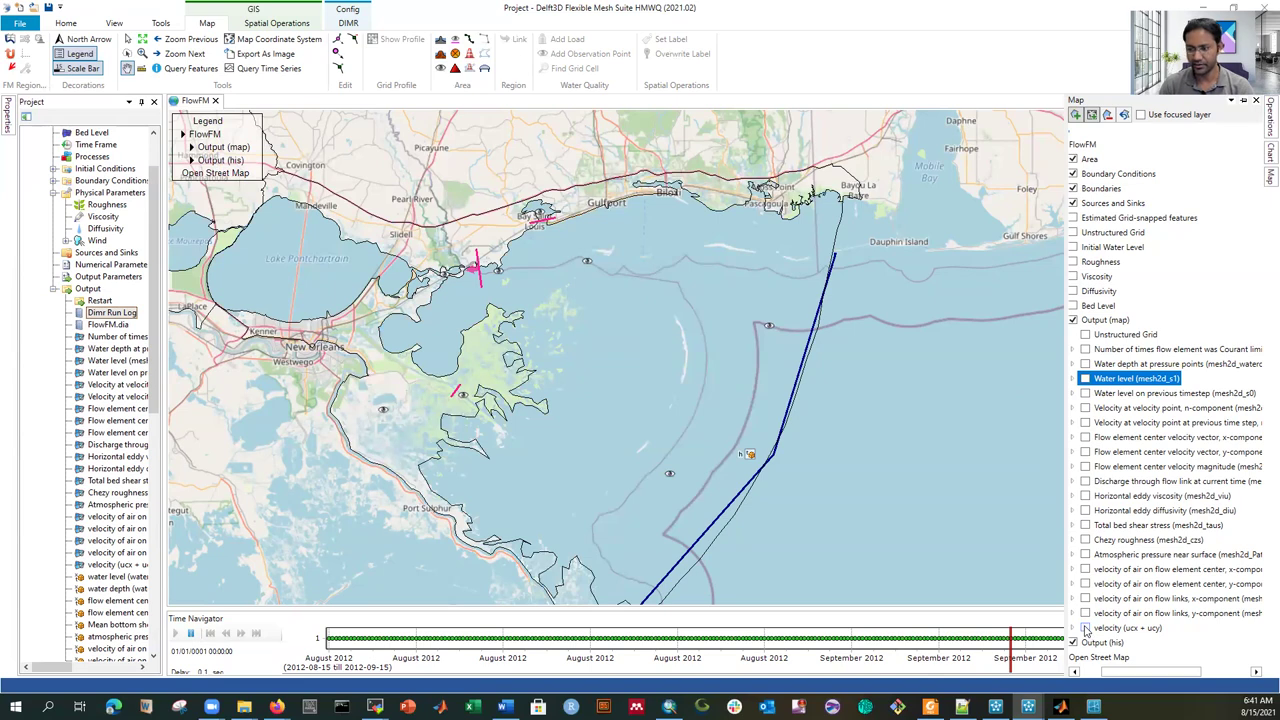
click(1086, 628)
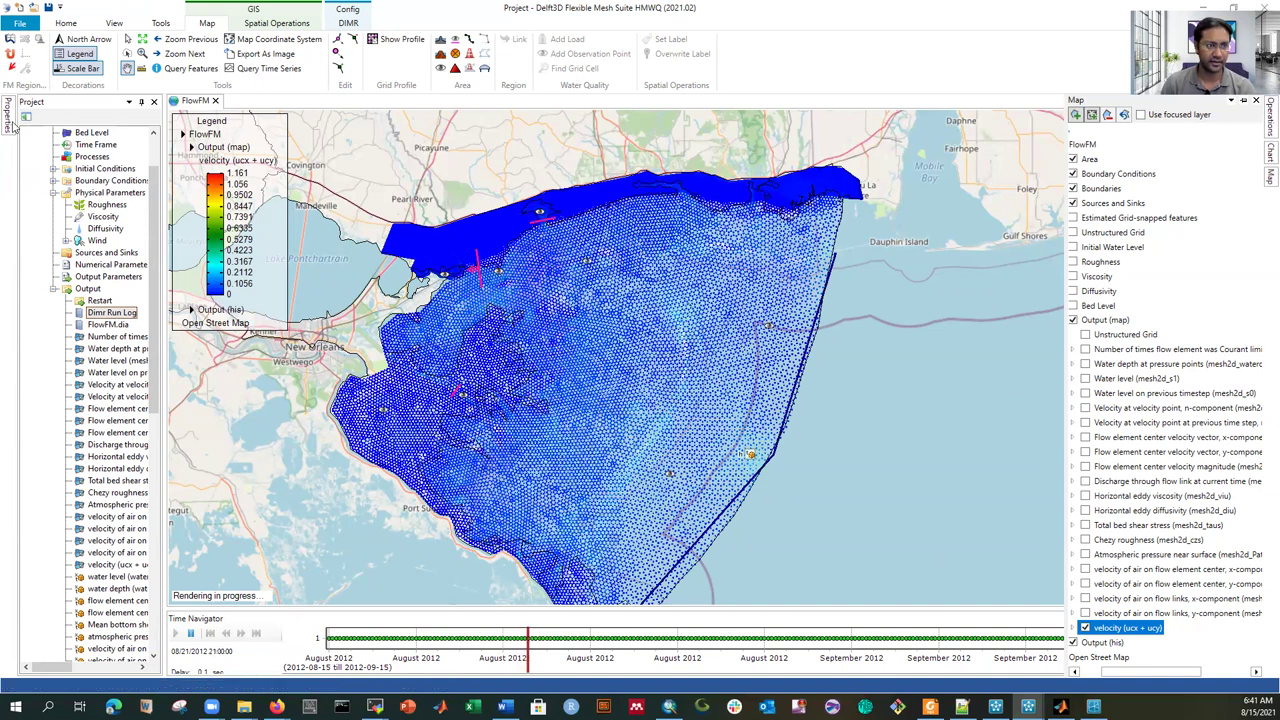
Step: Set the vector scale of the velocity (ucx + ucy) layer to 1500 in its vector rendering properties
mouse_move(8, 115)
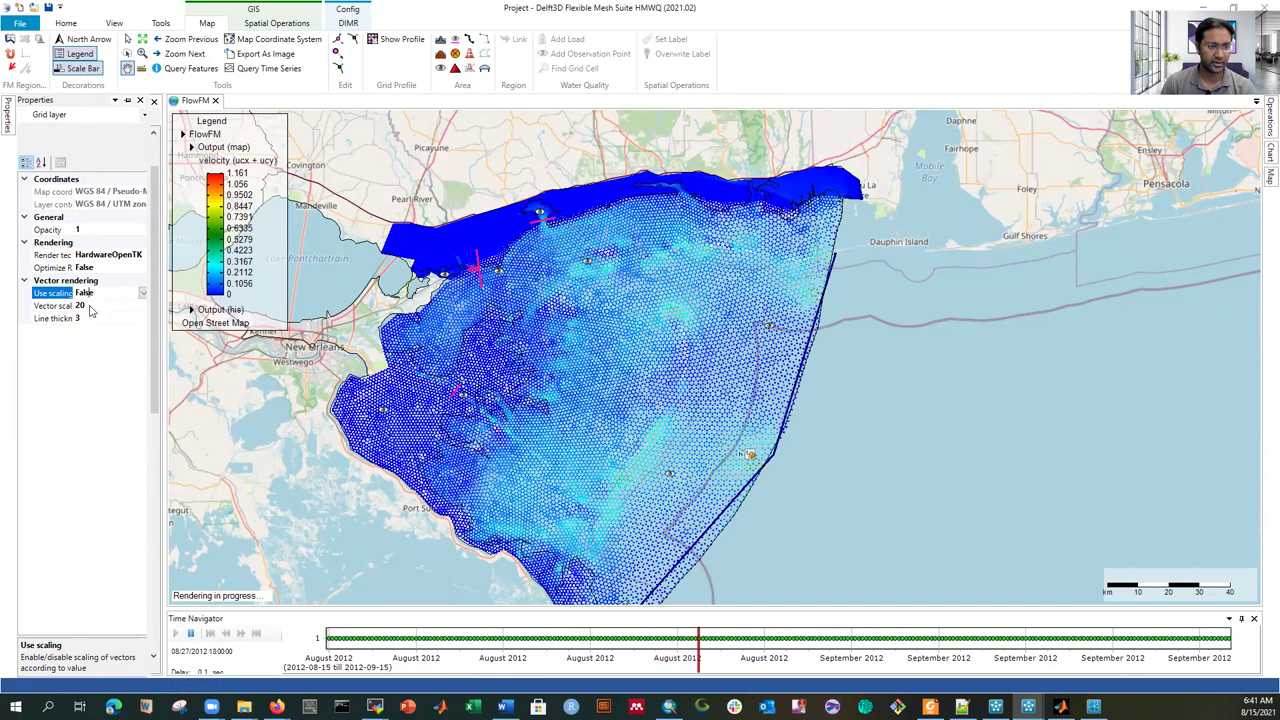
click(134, 304)
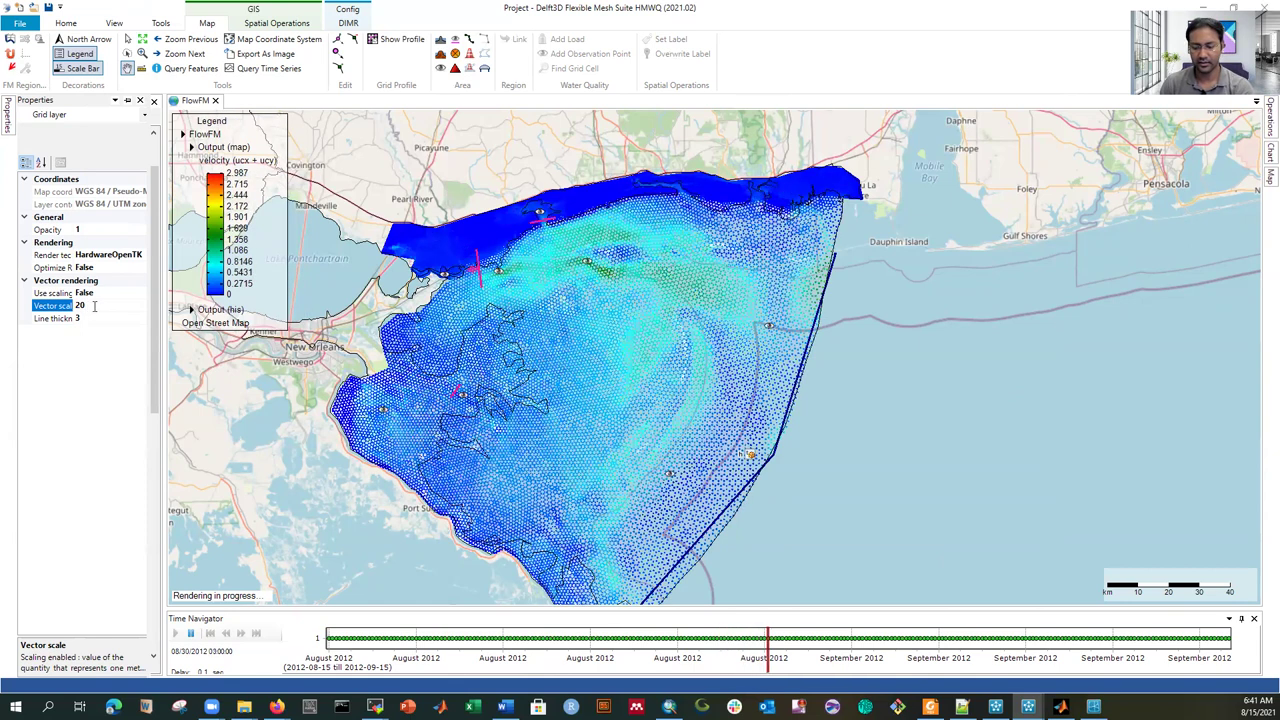
key(BackSpace)
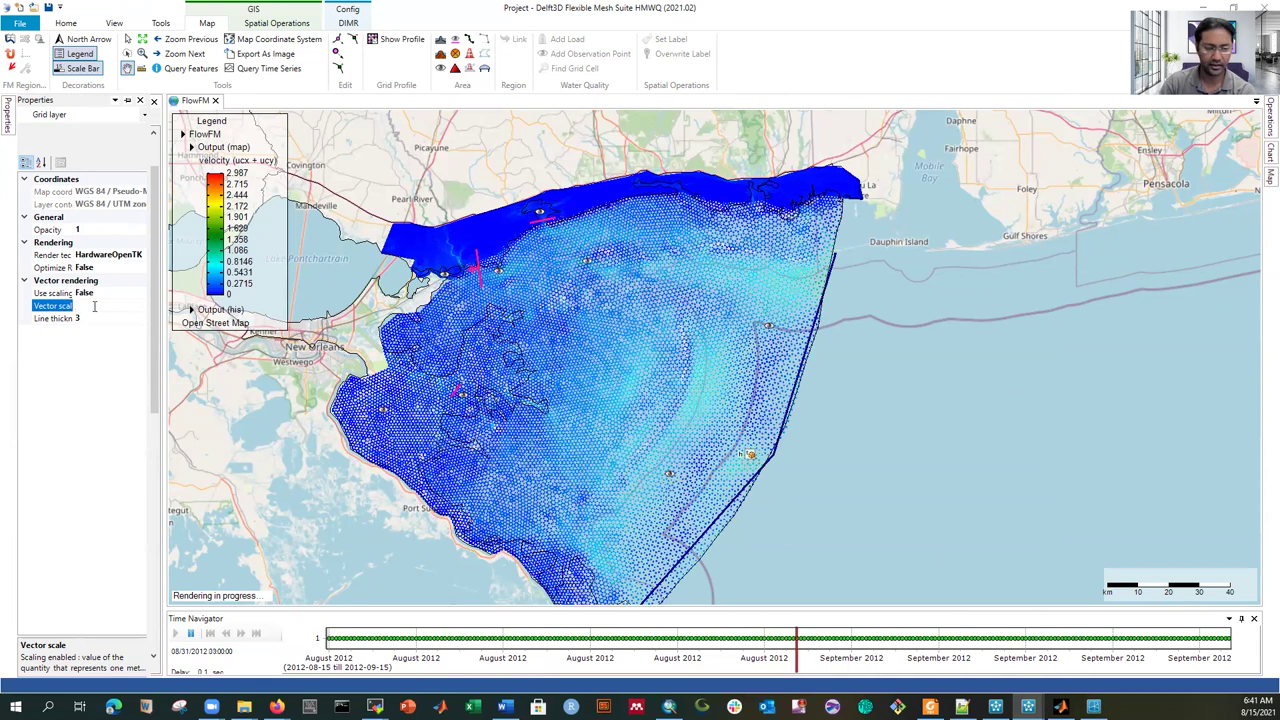
text(1)
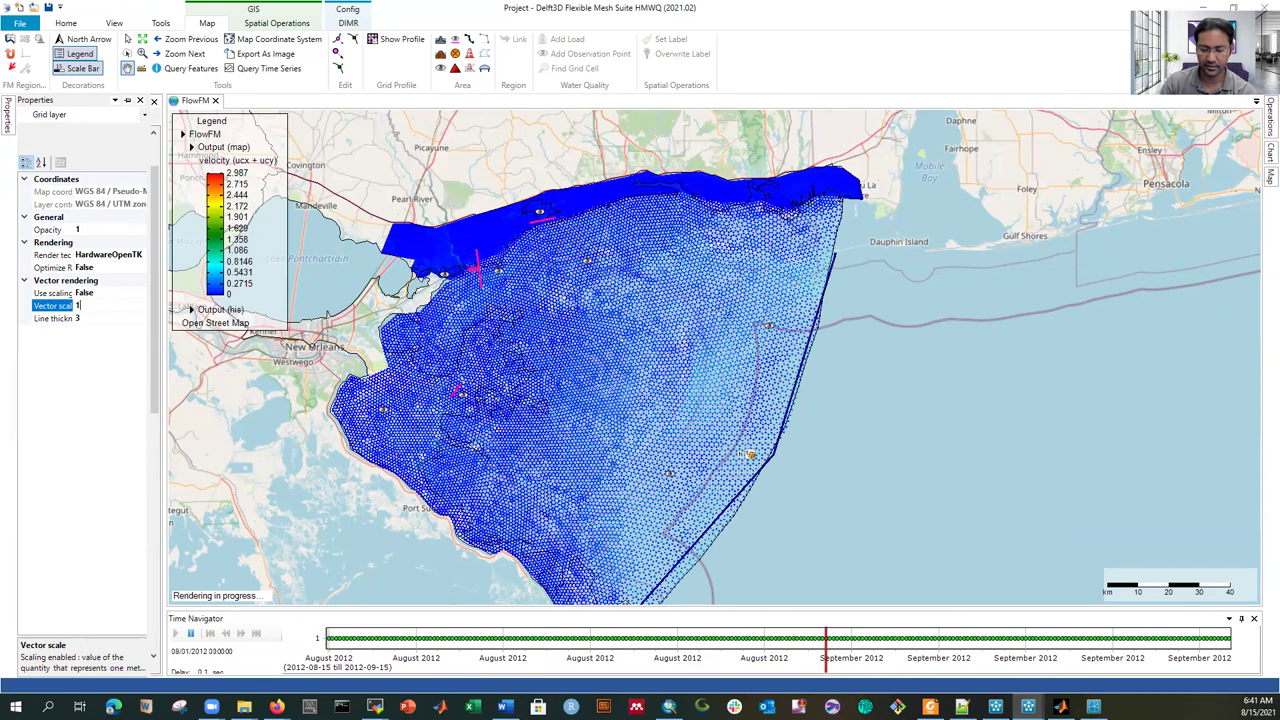
text(5)
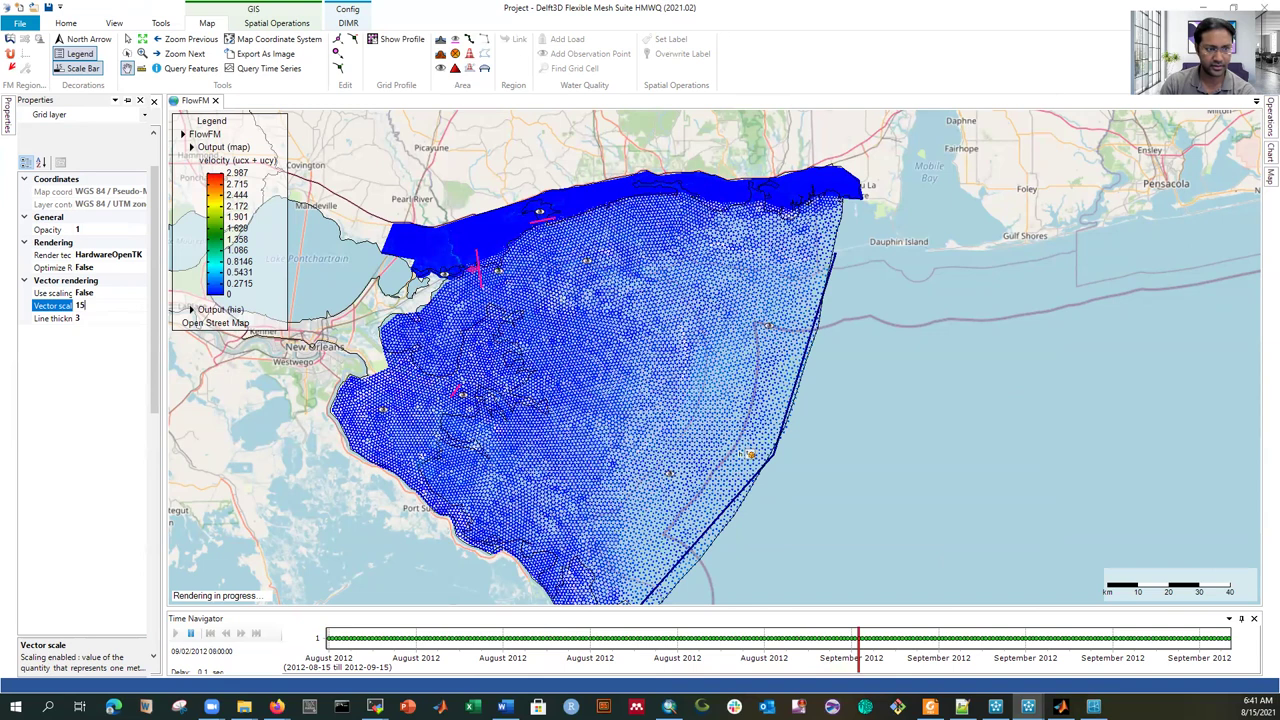
text(00)
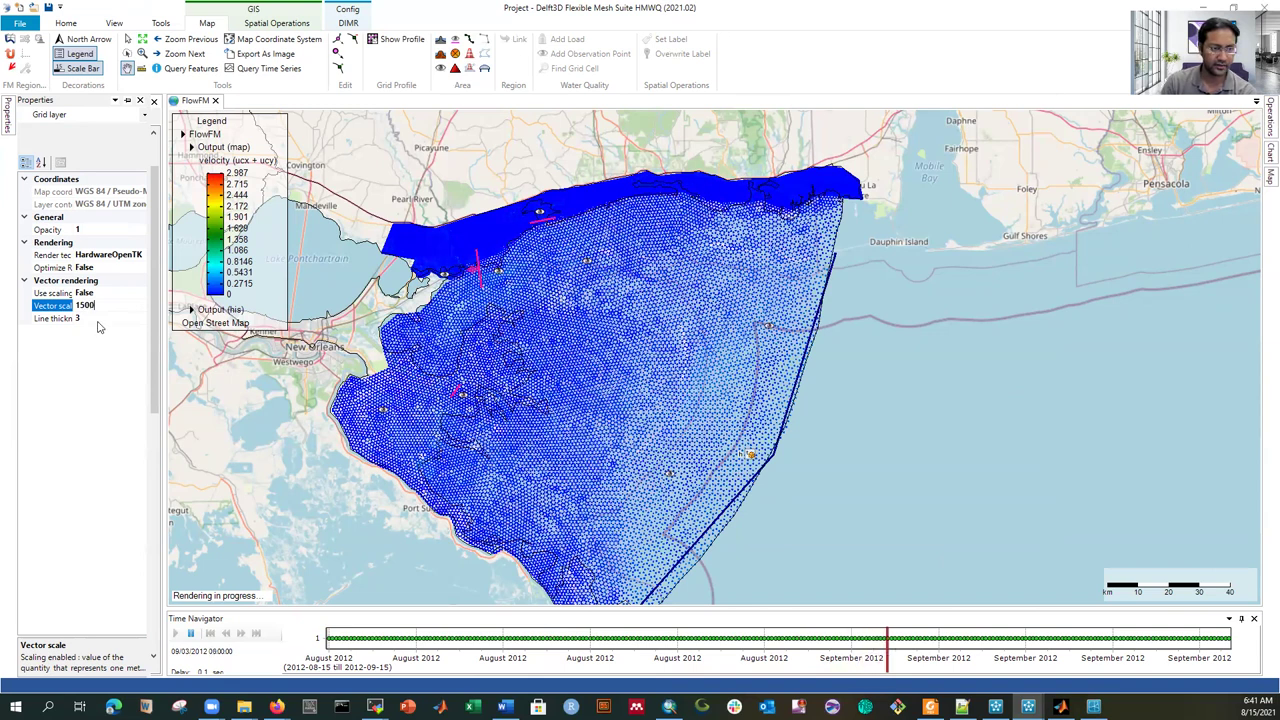
Step: Set the velocity vectors' line thickness to 1 and inspect the arrows around the marsh and the coast
click(97, 317)
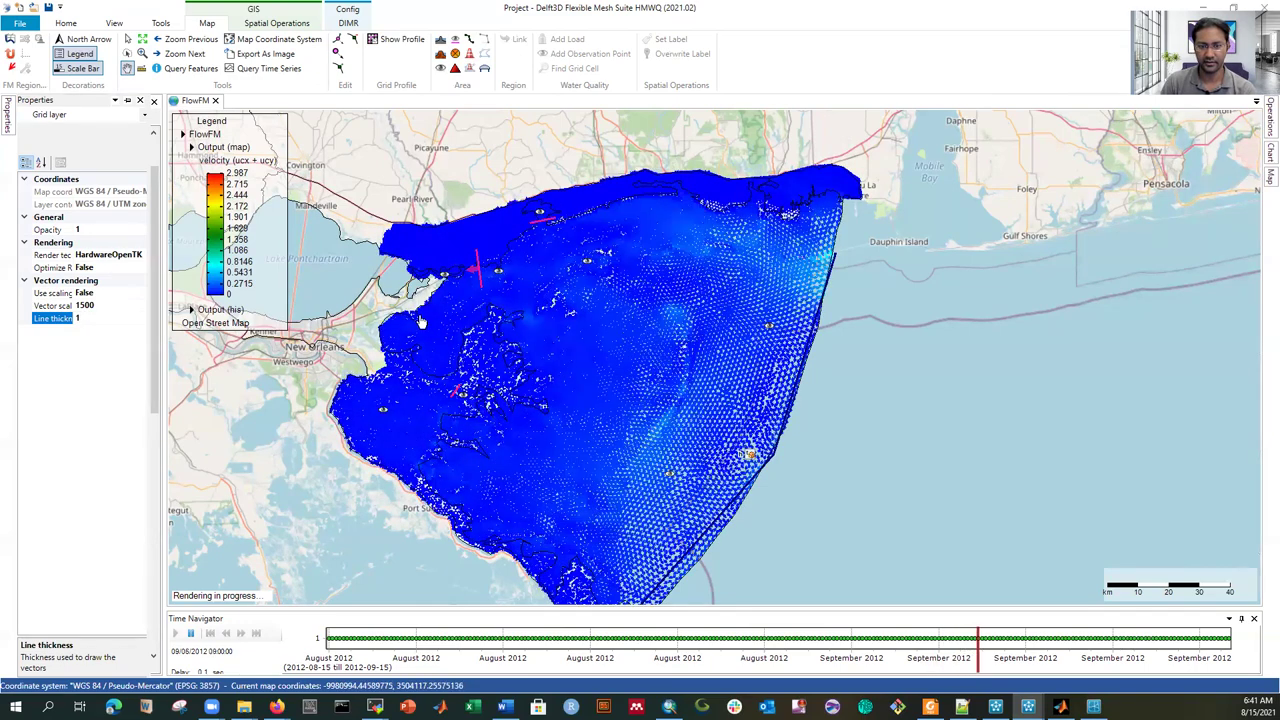
scroll(455, 284, up, 2)
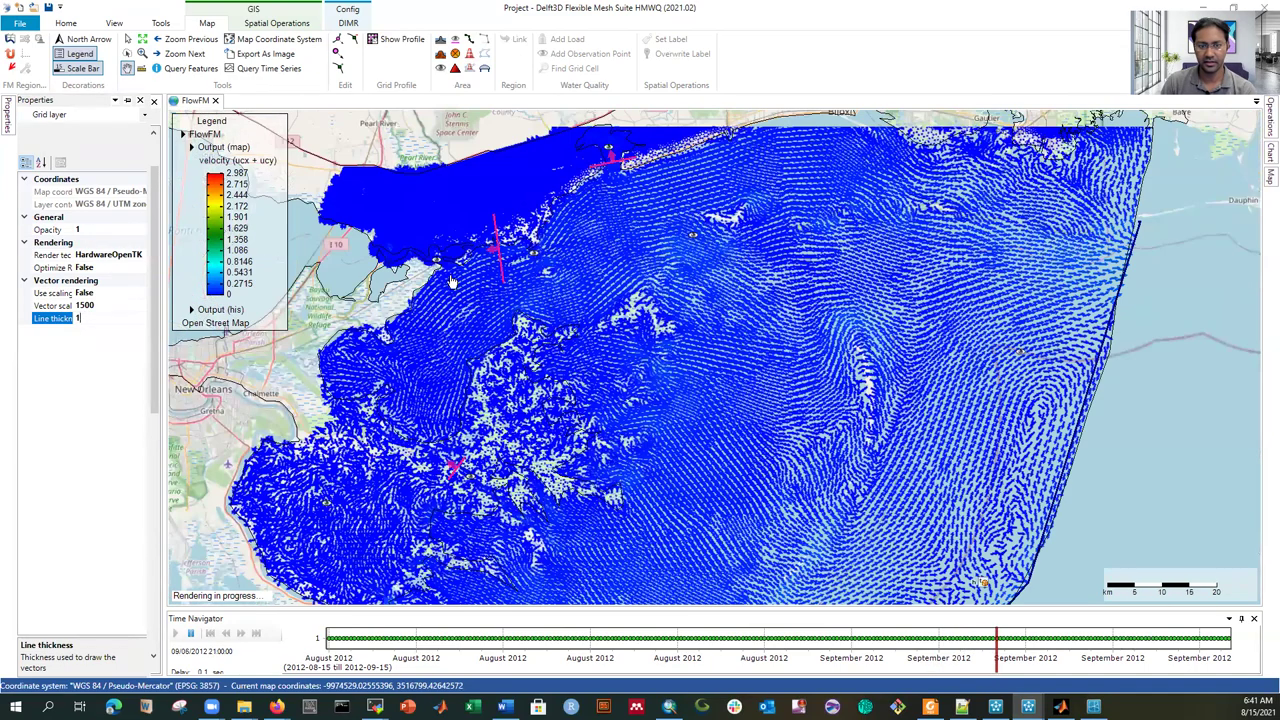
scroll(455, 283, up, 2)
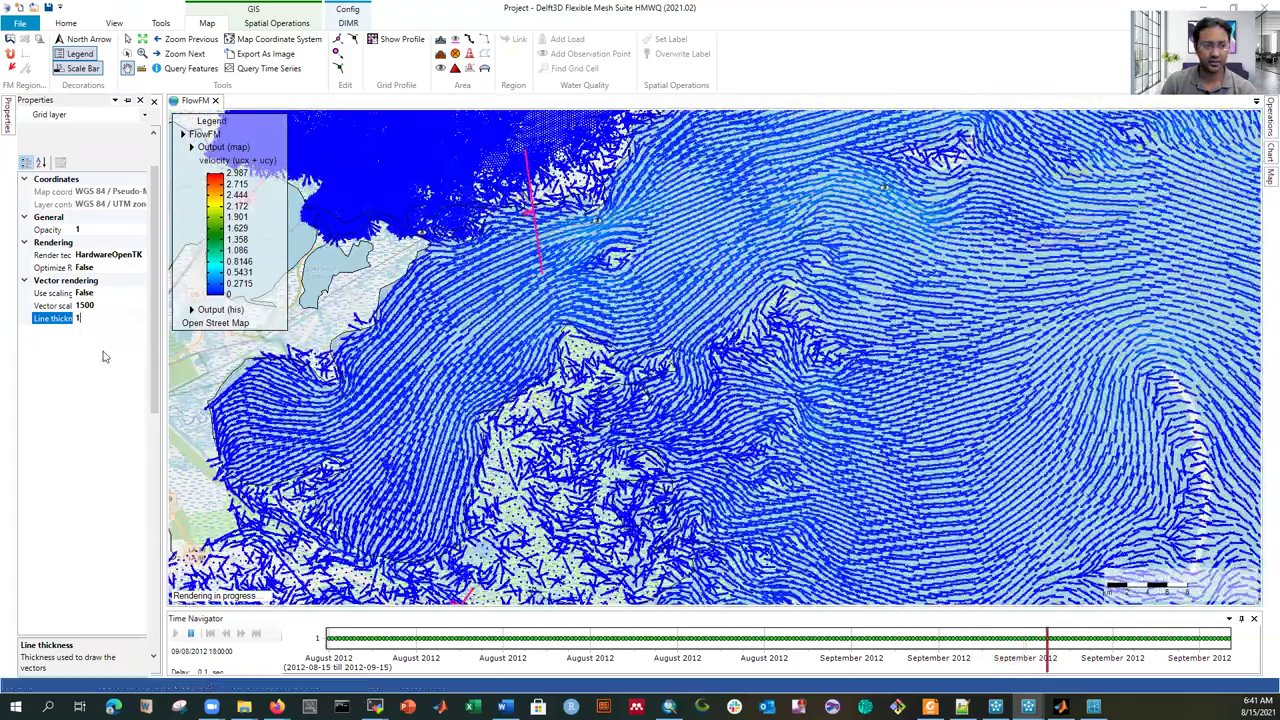
click(111, 304)
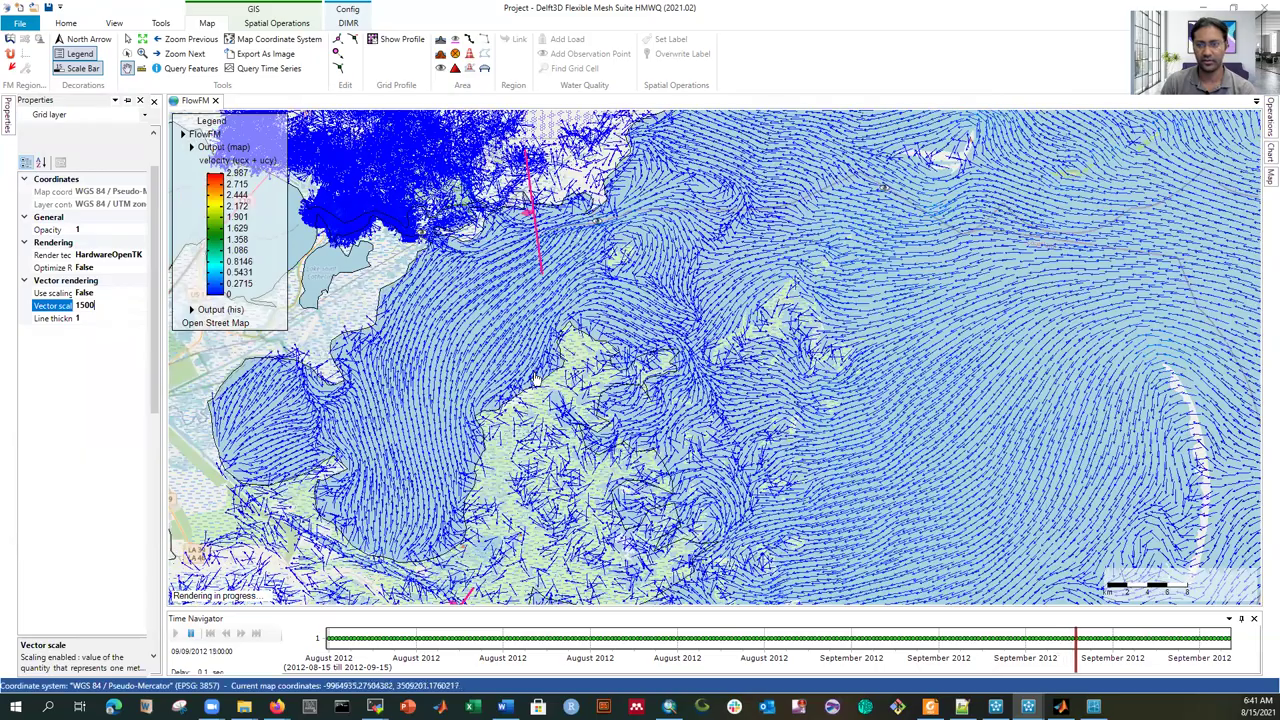
scroll(531, 390, down, 3)
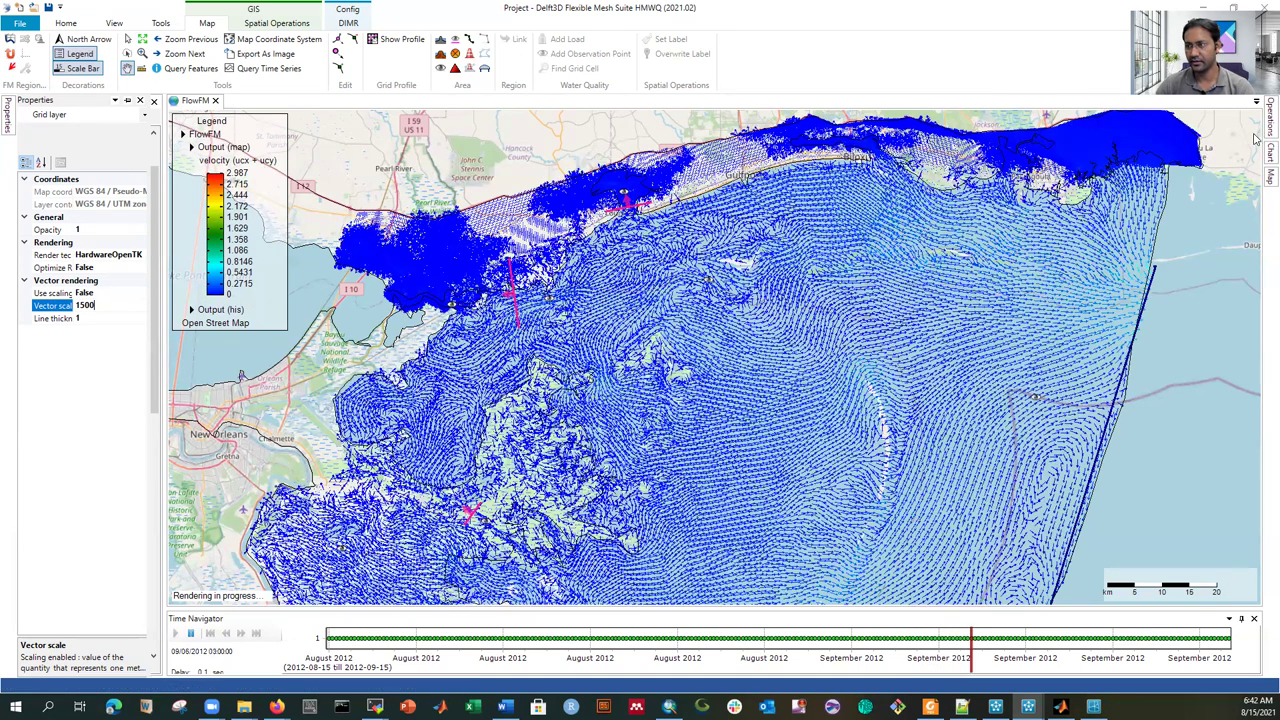
Step: Hide the velocity (ucx + ucy) layer and briefly display the Atmospheric pressure near surface (mesh2d_Patm) layer before hiding it too
click(1262, 180)
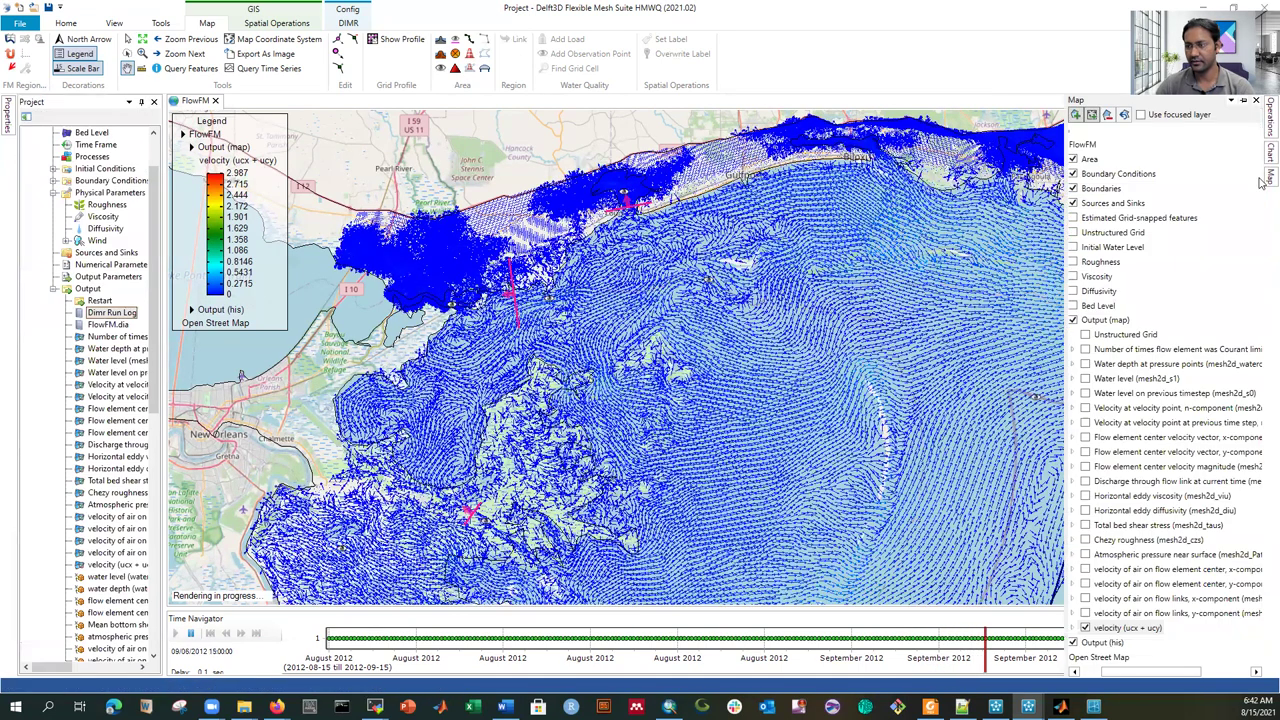
click(1085, 627)
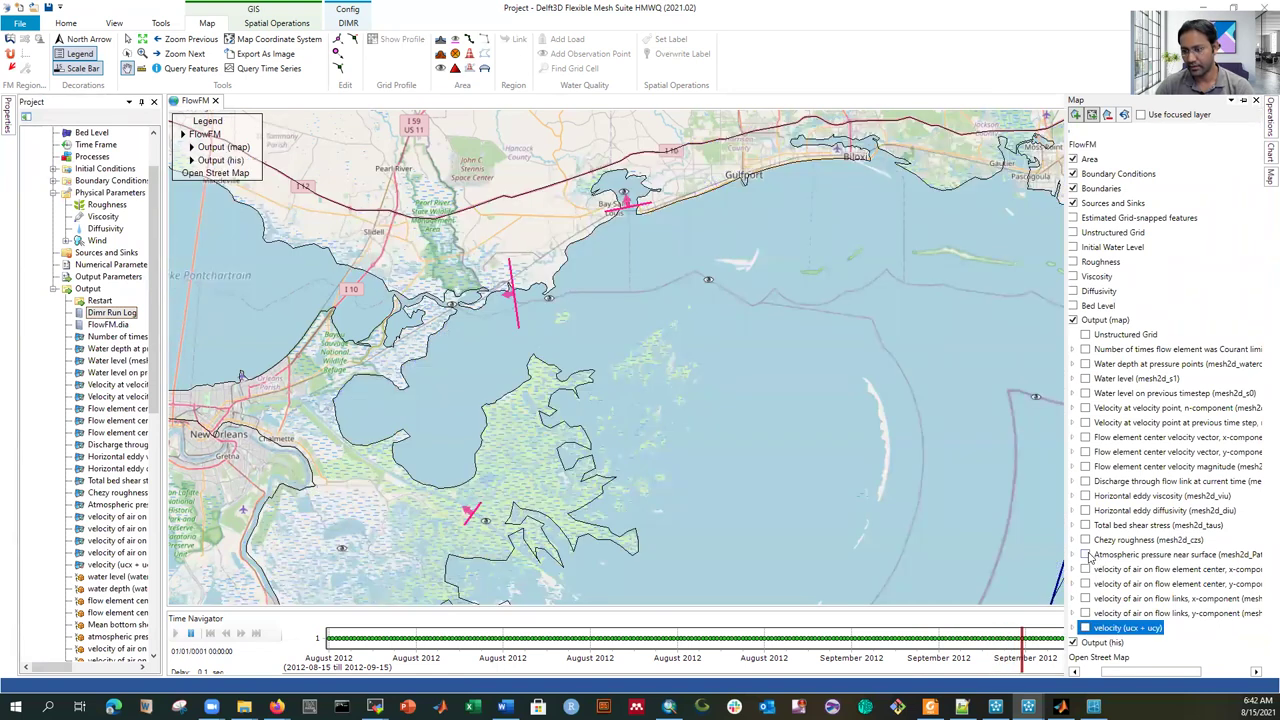
click(1086, 555)
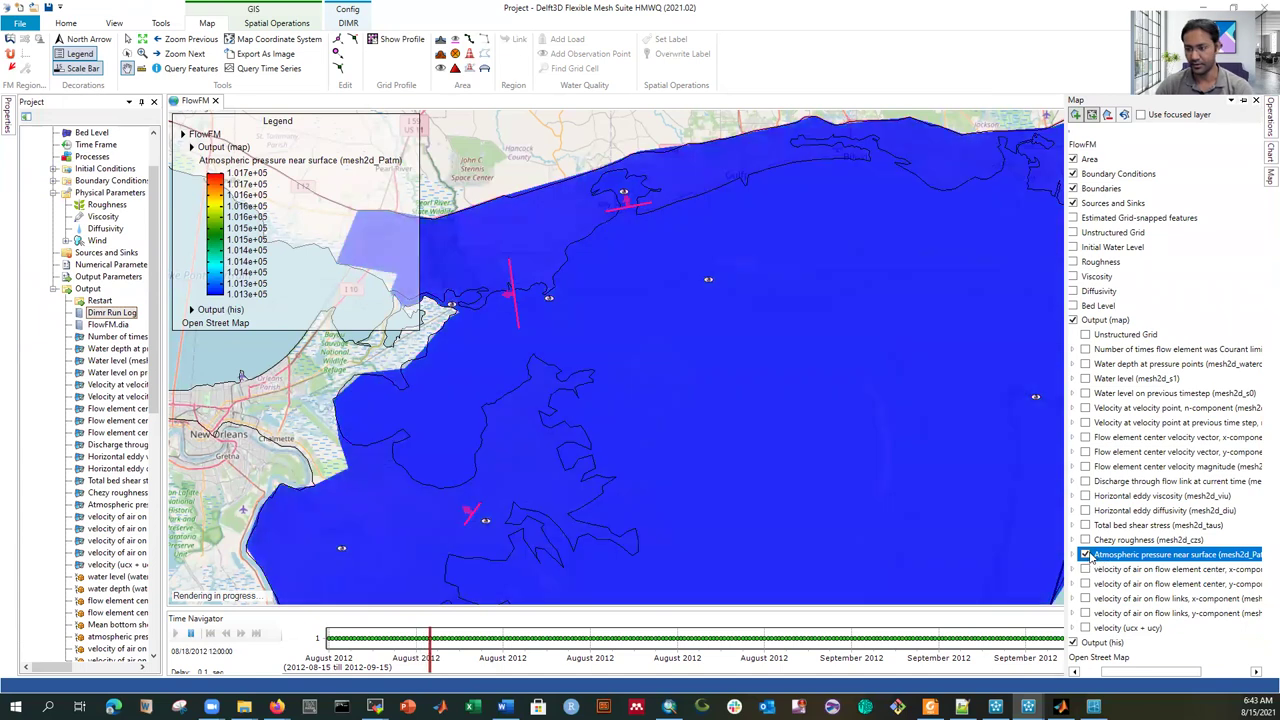
click(1086, 555)
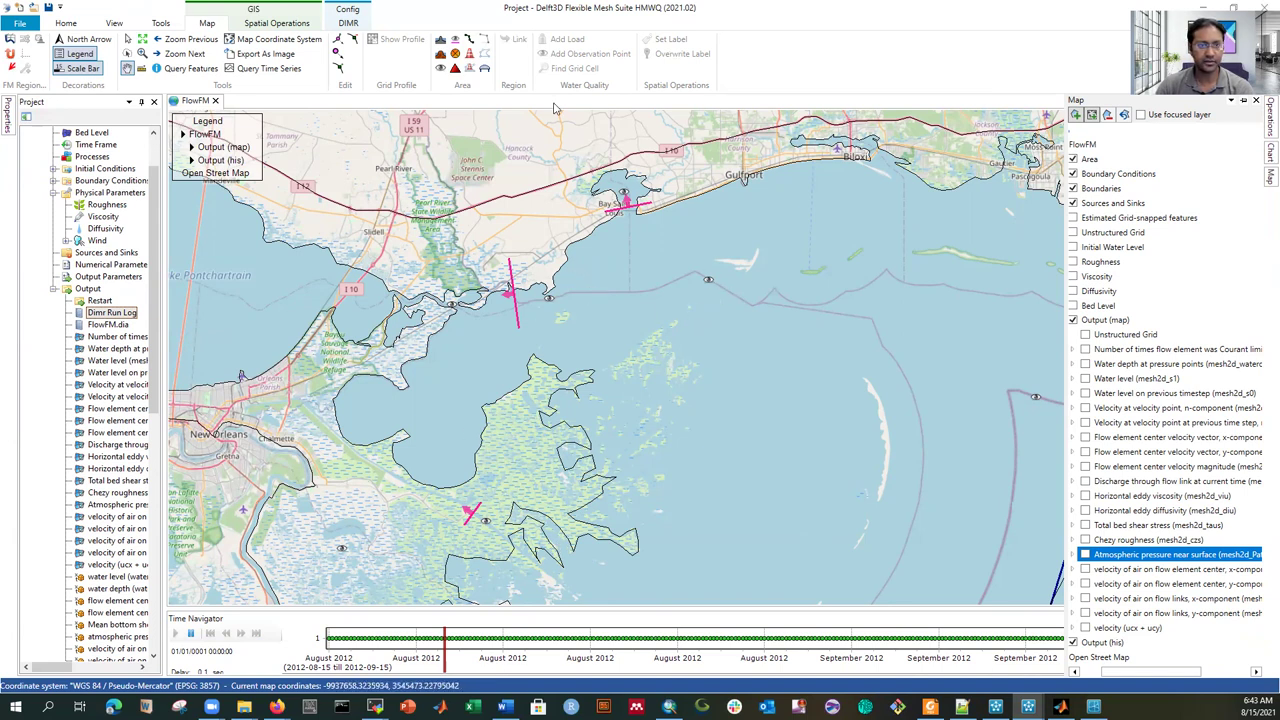
Step: Select the observation point just east of the cross section near the Pearl River and query its time series
click(295, 67)
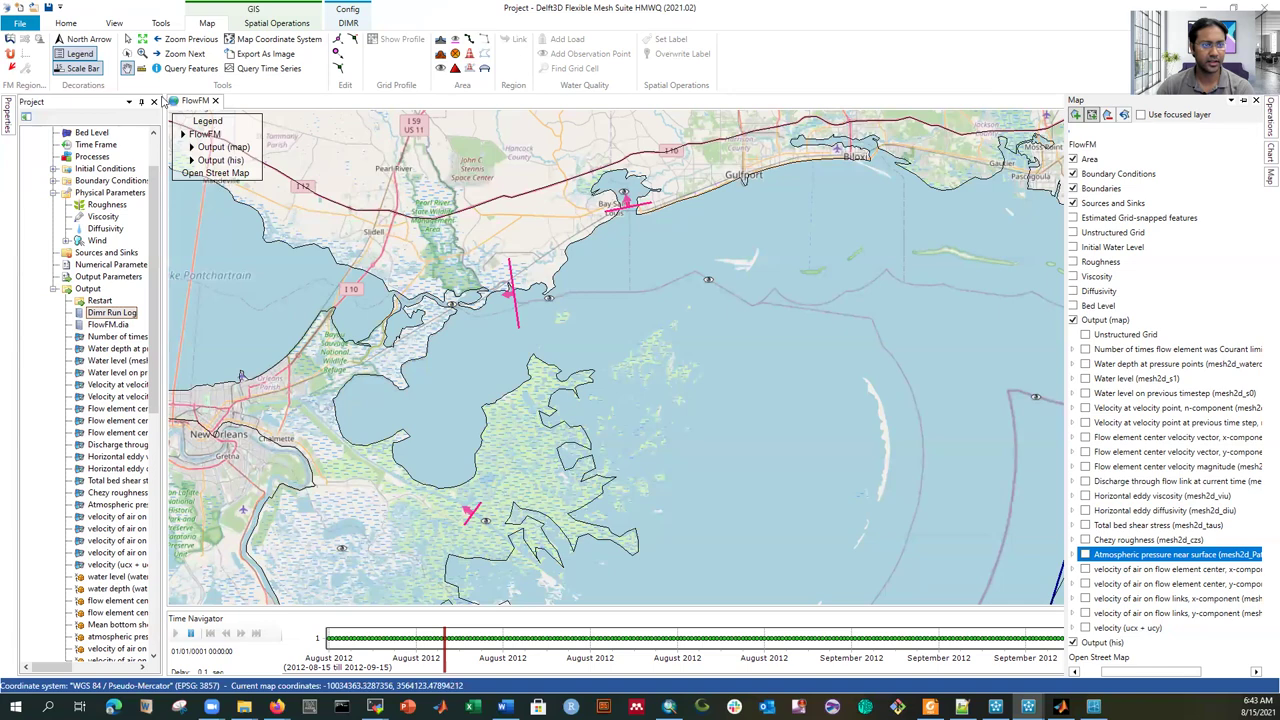
click(127, 38)
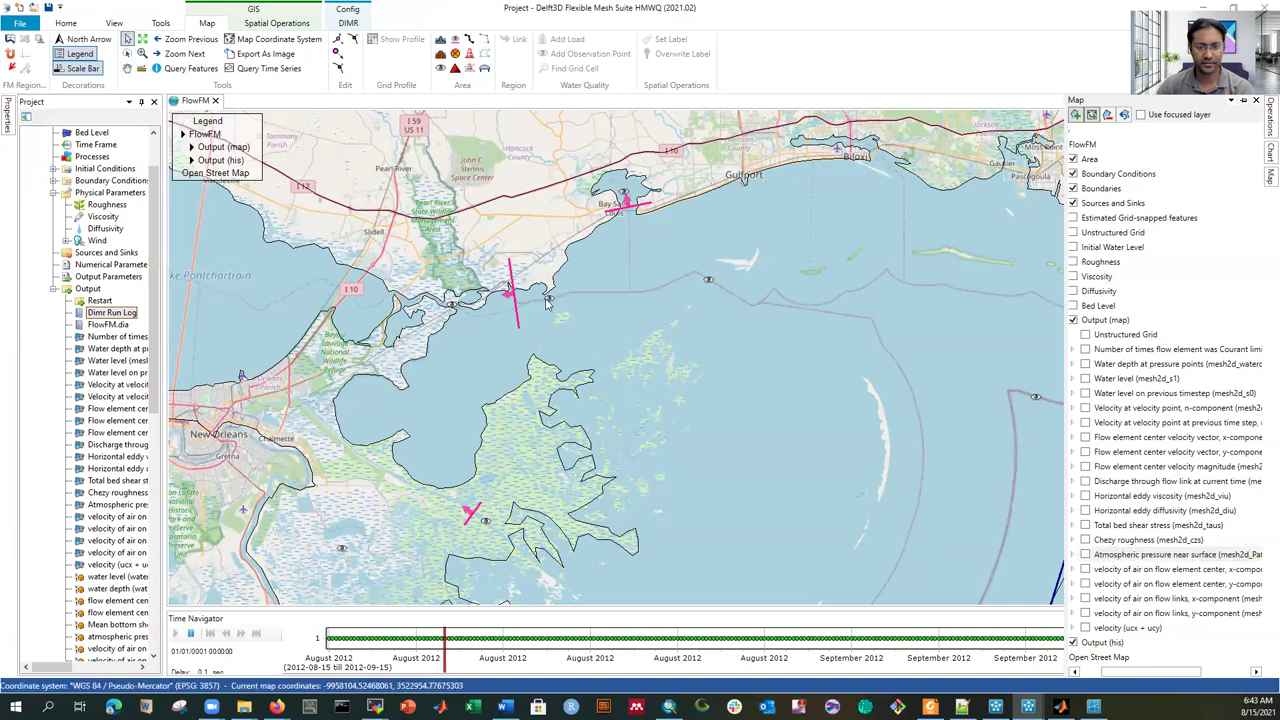
scroll(465, 292, up, 2)
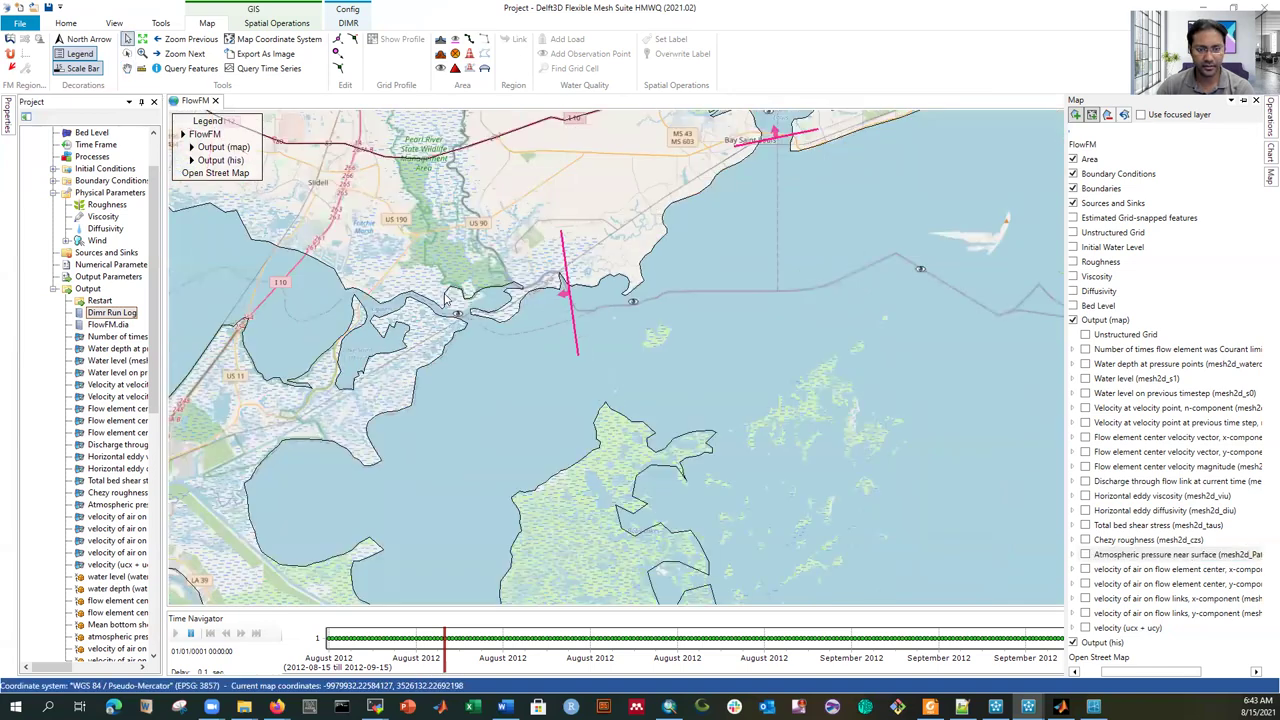
click(633, 303)
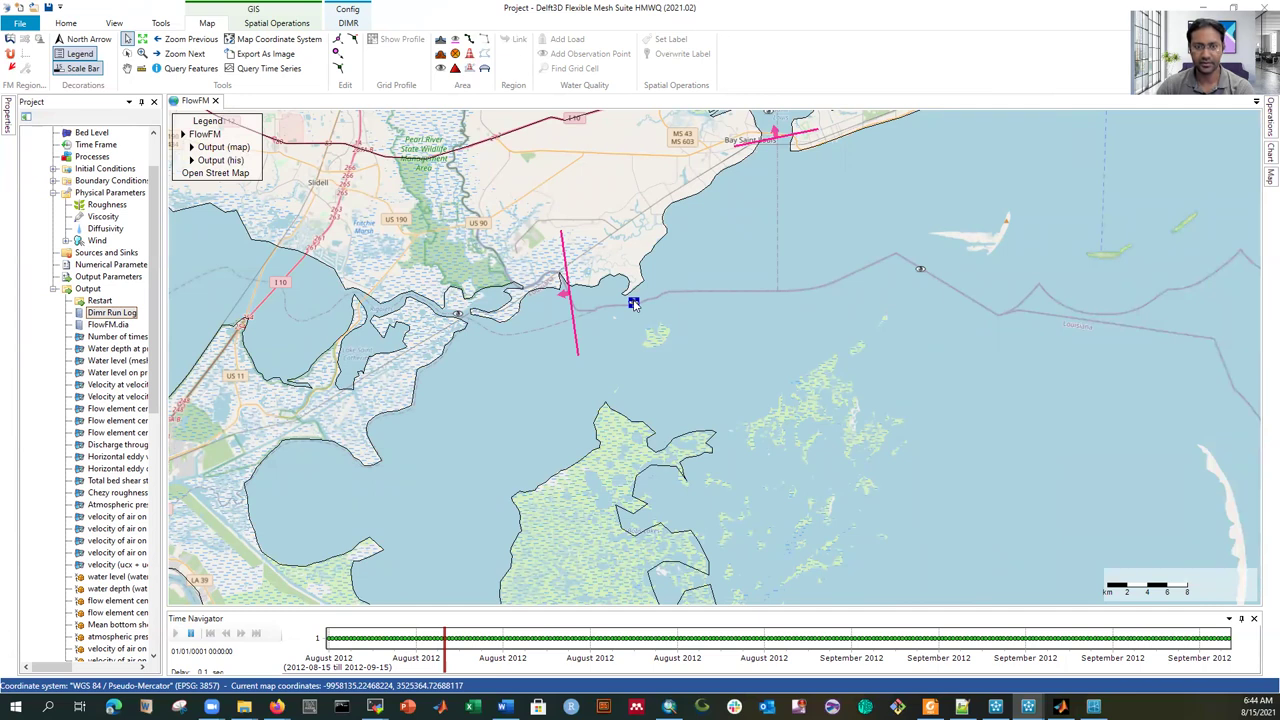
click(627, 287)
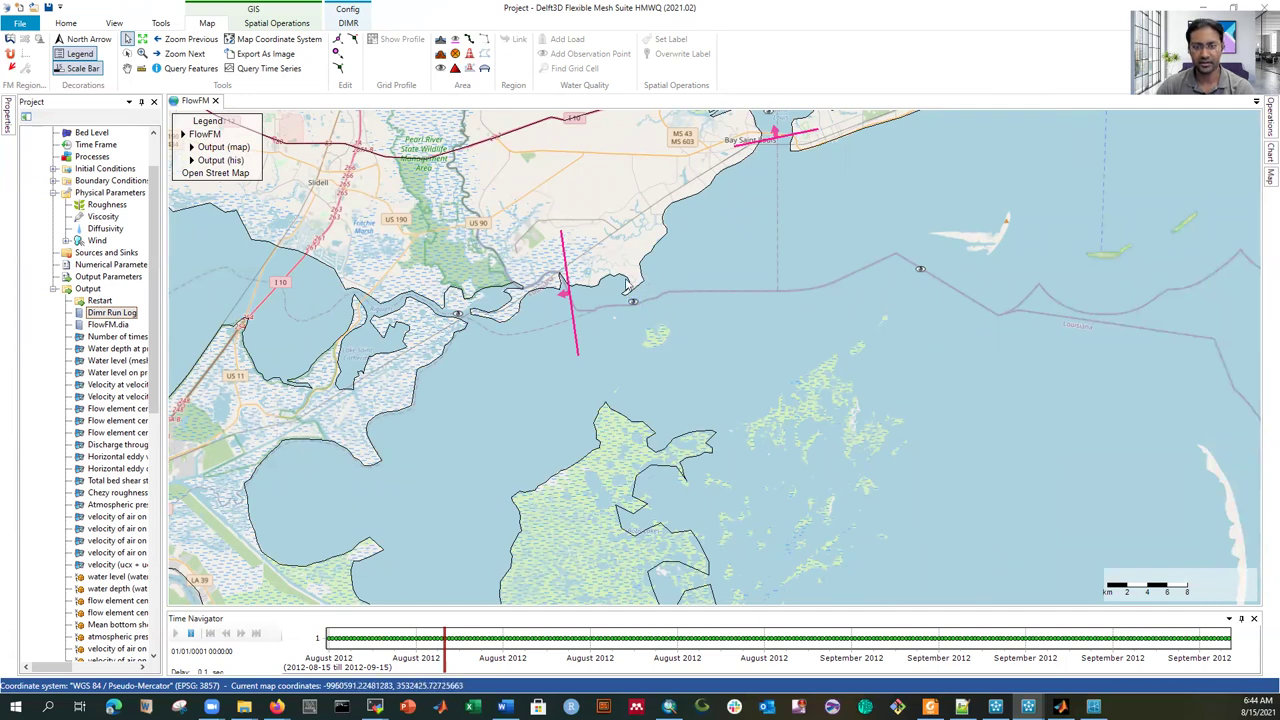
right_click(633, 305)
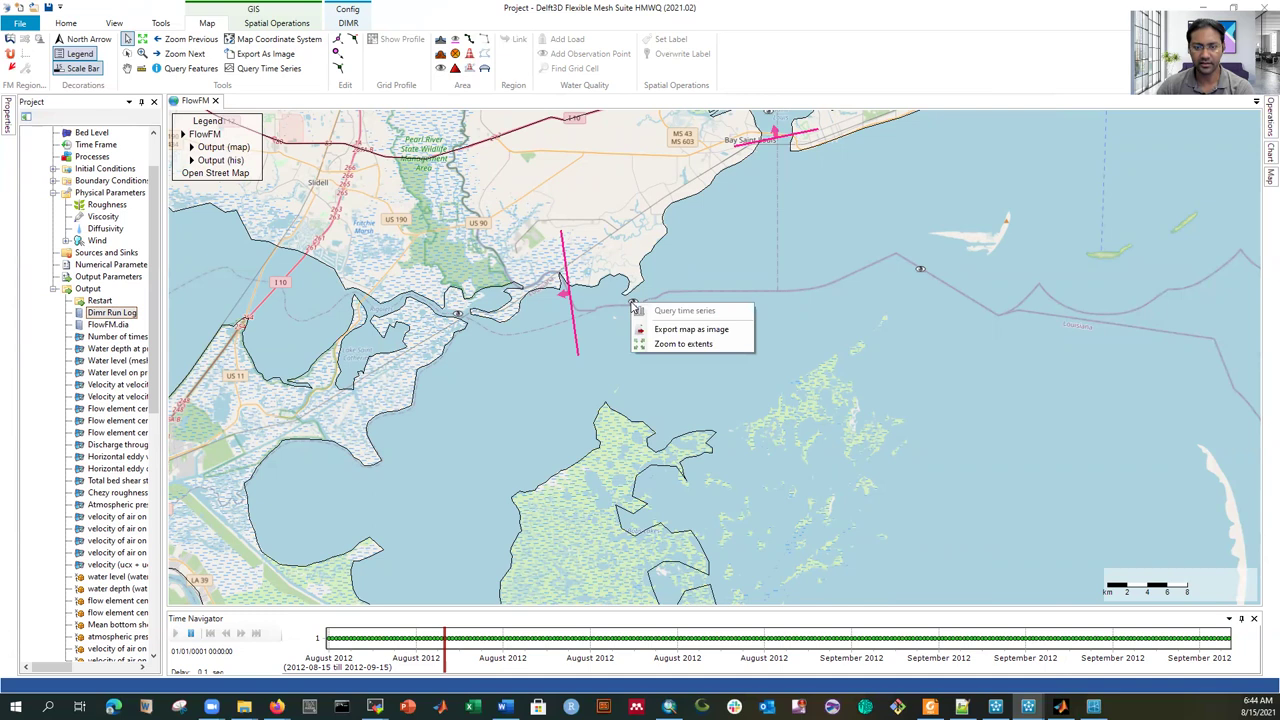
key(Escape)
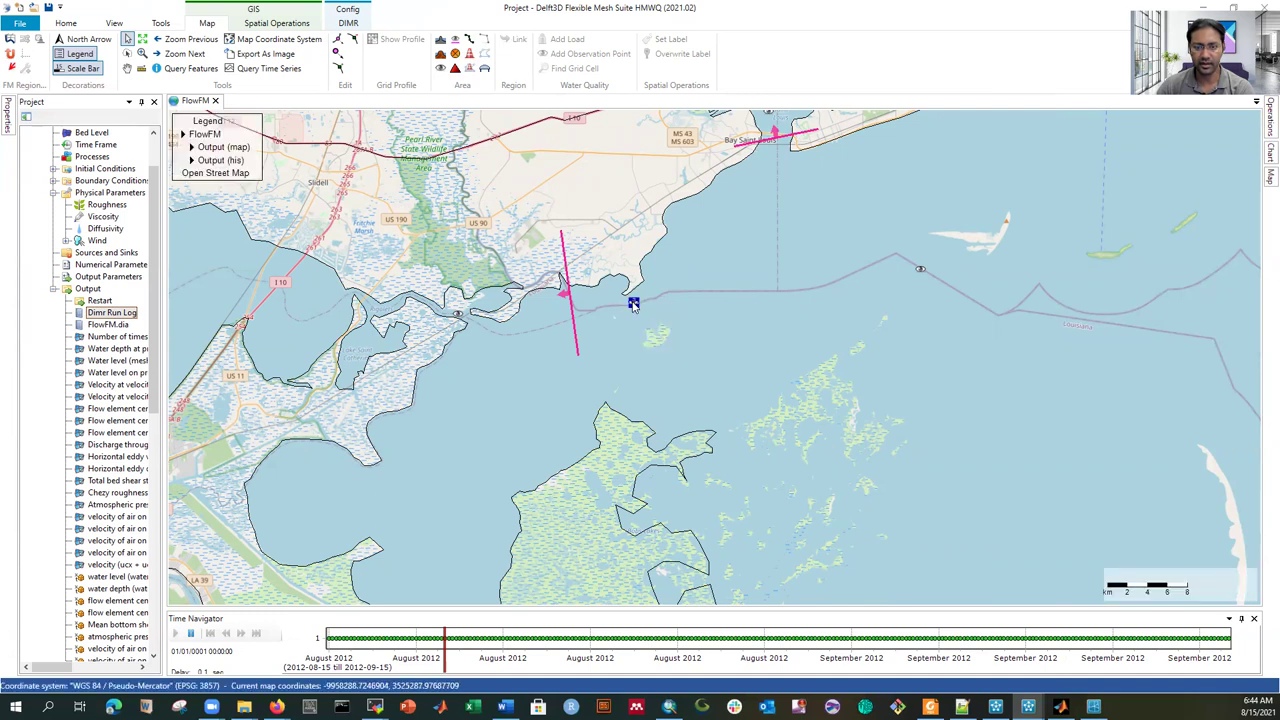
right_click(633, 305)
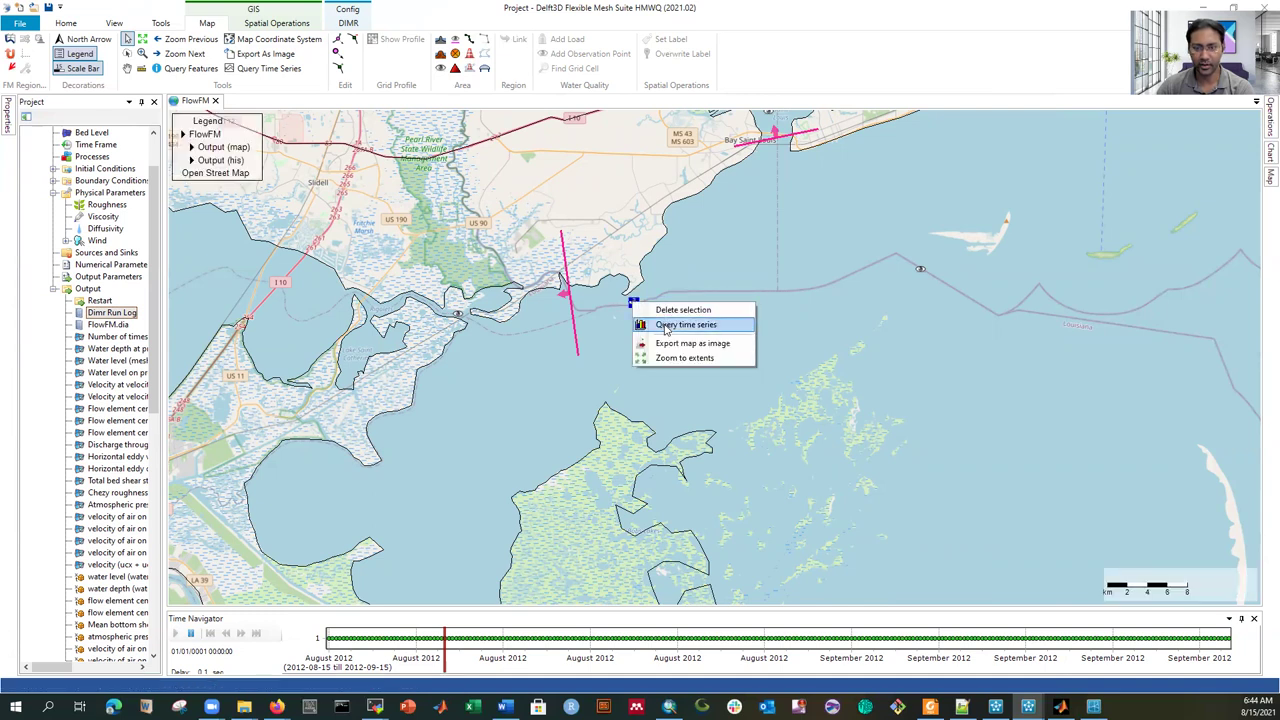
click(666, 326)
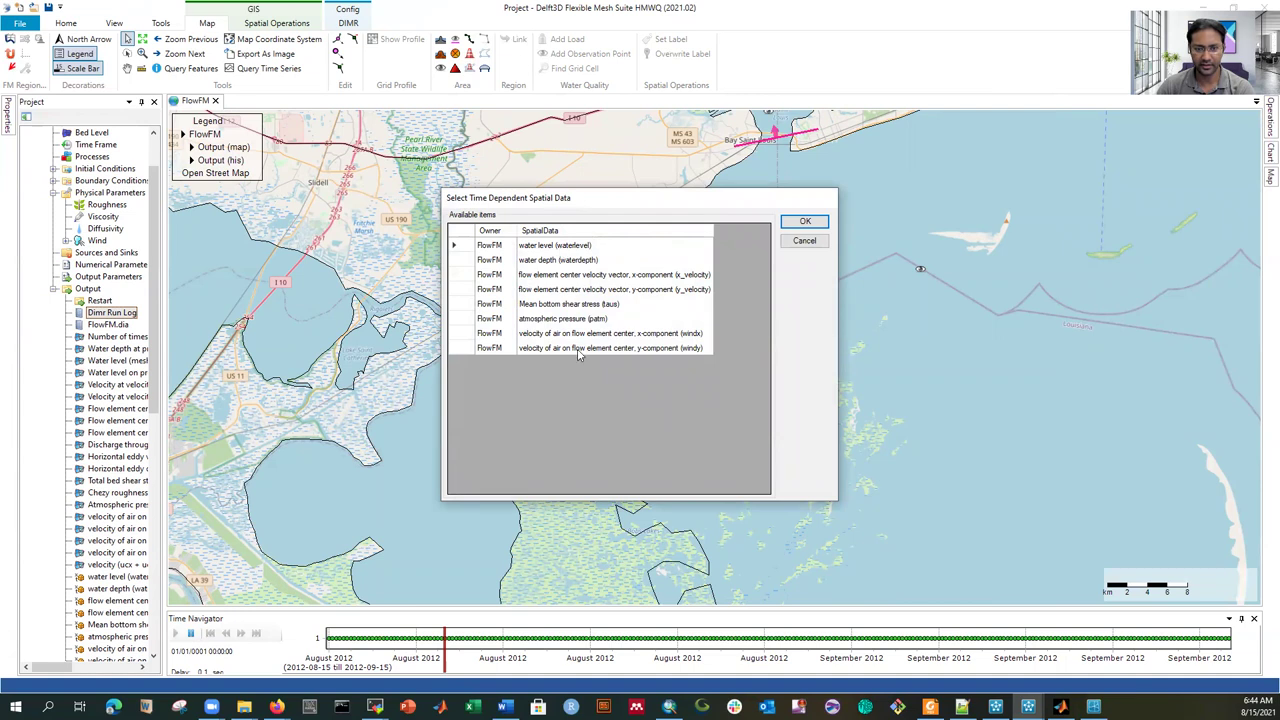
Step: Plot the water level (waterlevel) time series for the observation point and select the 2012/08/15 00:05:00 value in the table
click(549, 247)
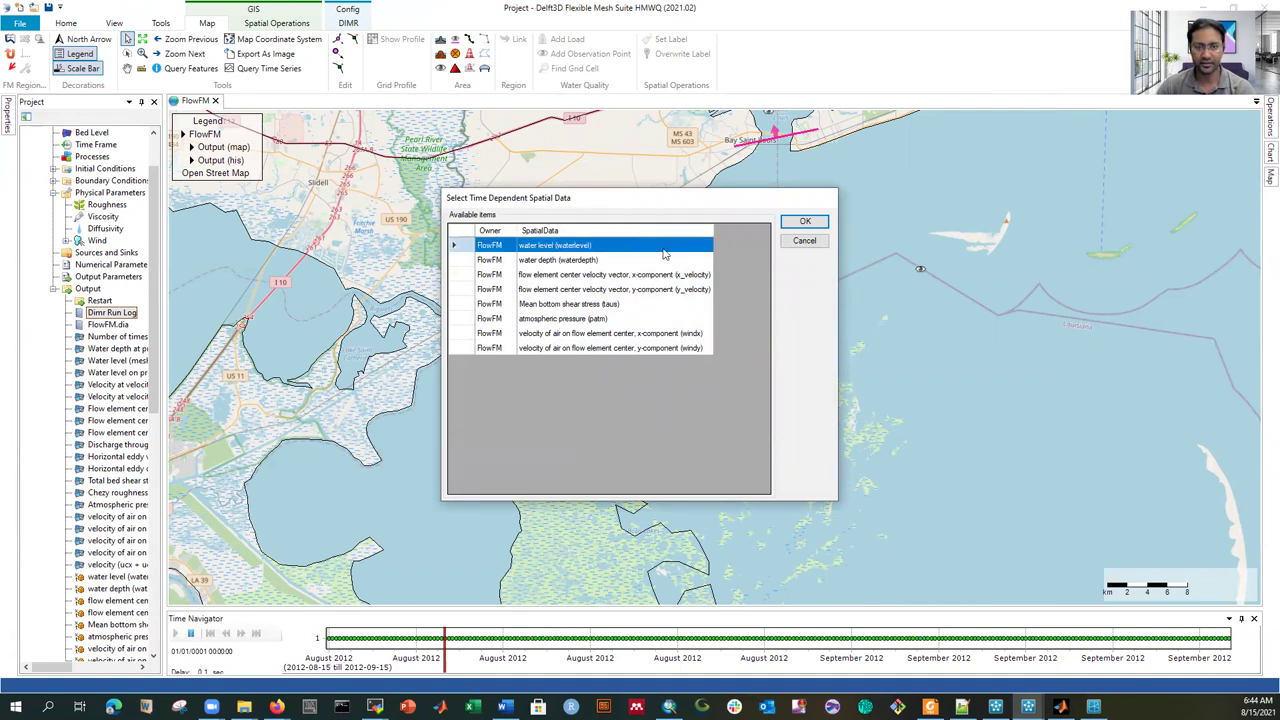
click(805, 221)
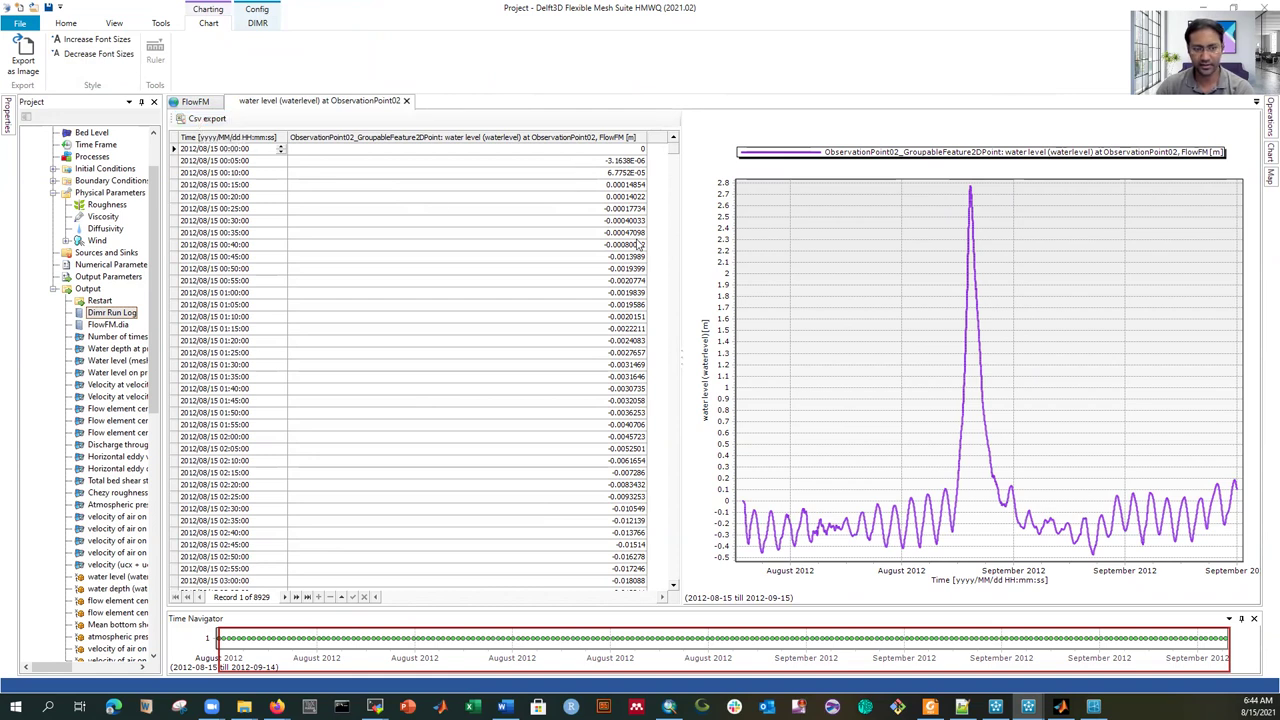
click(632, 163)
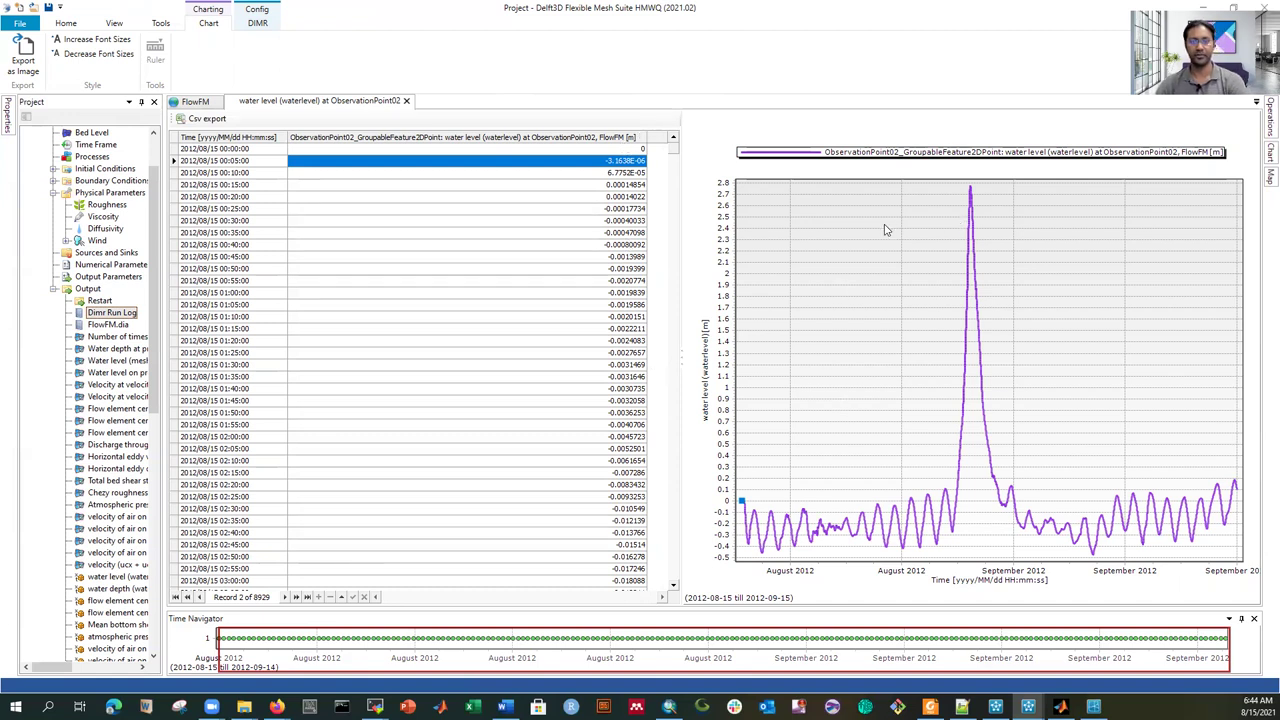
Step: Close the observation point's water level time series and bring up the map's layer list
click(407, 102)
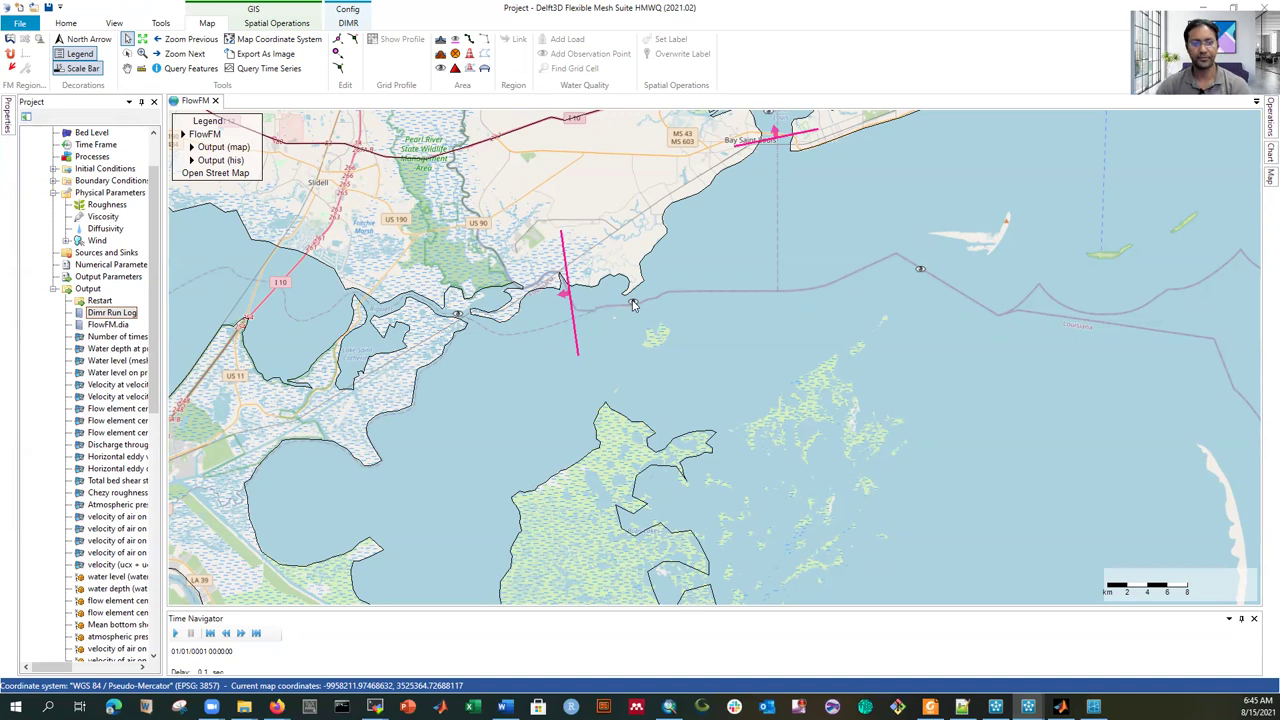
click(1259, 176)
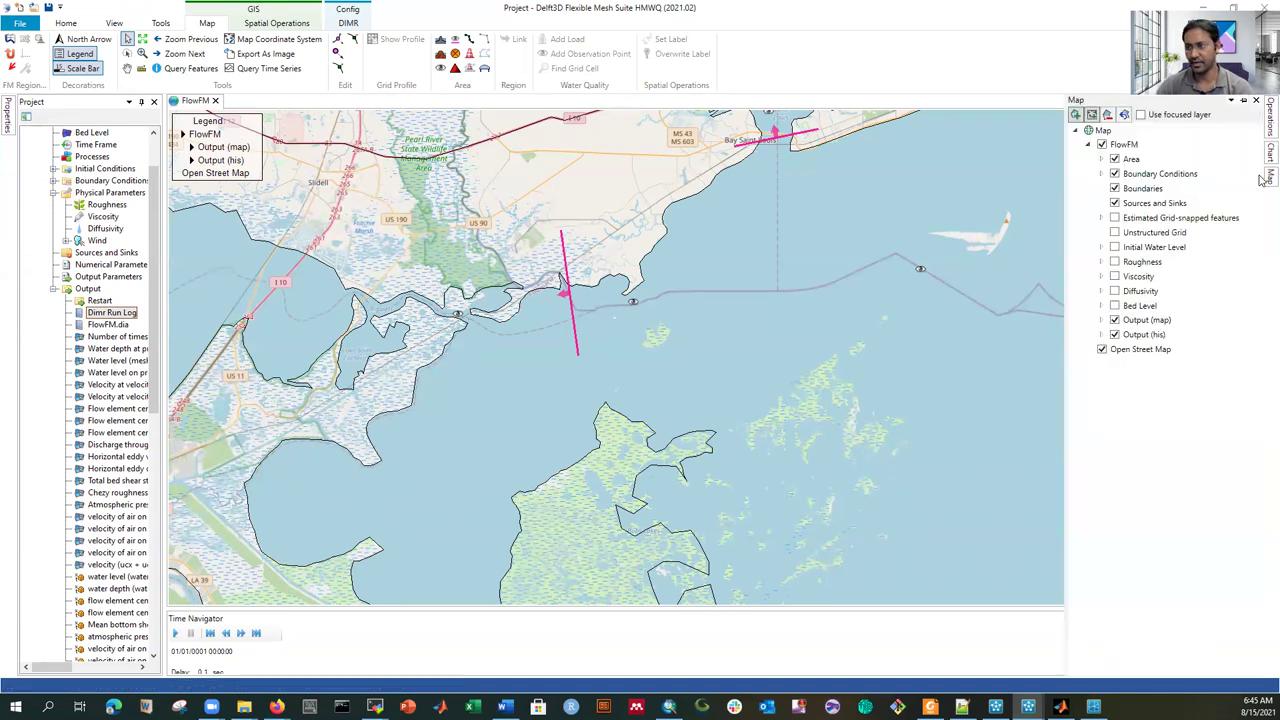
Step: Show the Unstructured Grid layer and check the mesh around the observation point east of the Pearl River cross section
click(1115, 232)
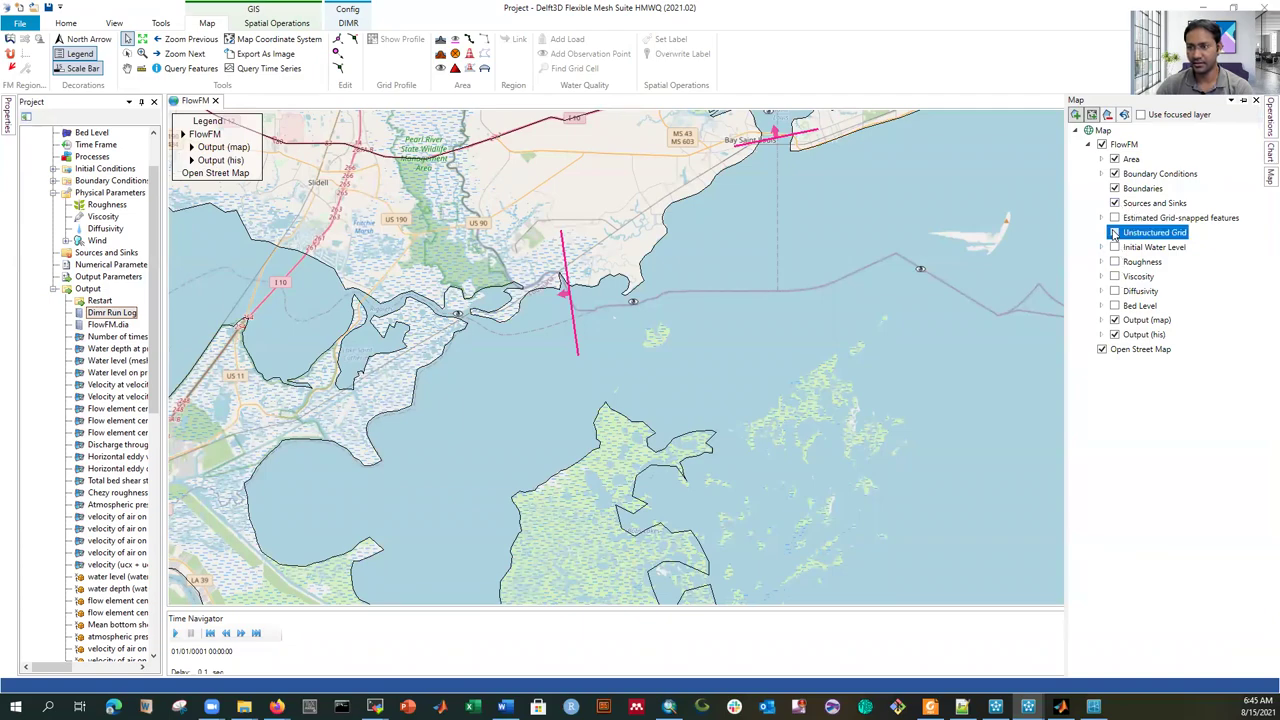
scroll(632, 304, up, 4)
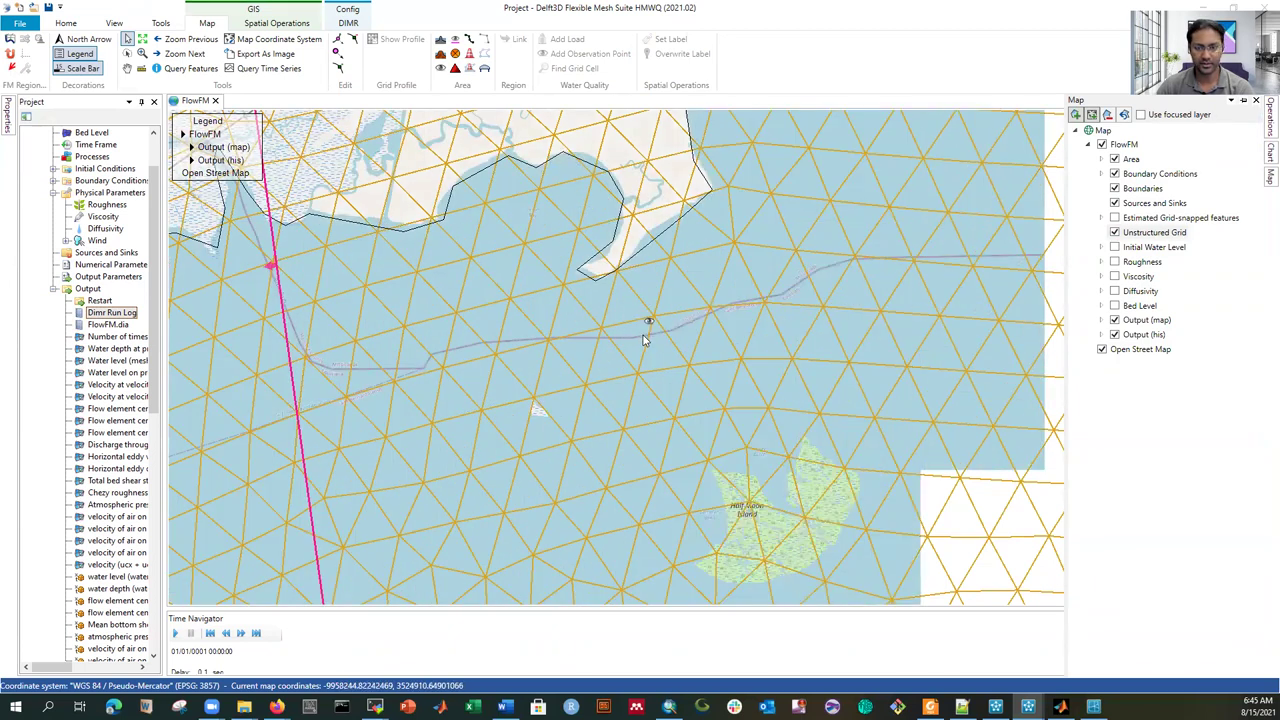
scroll(650, 320, down, 4)
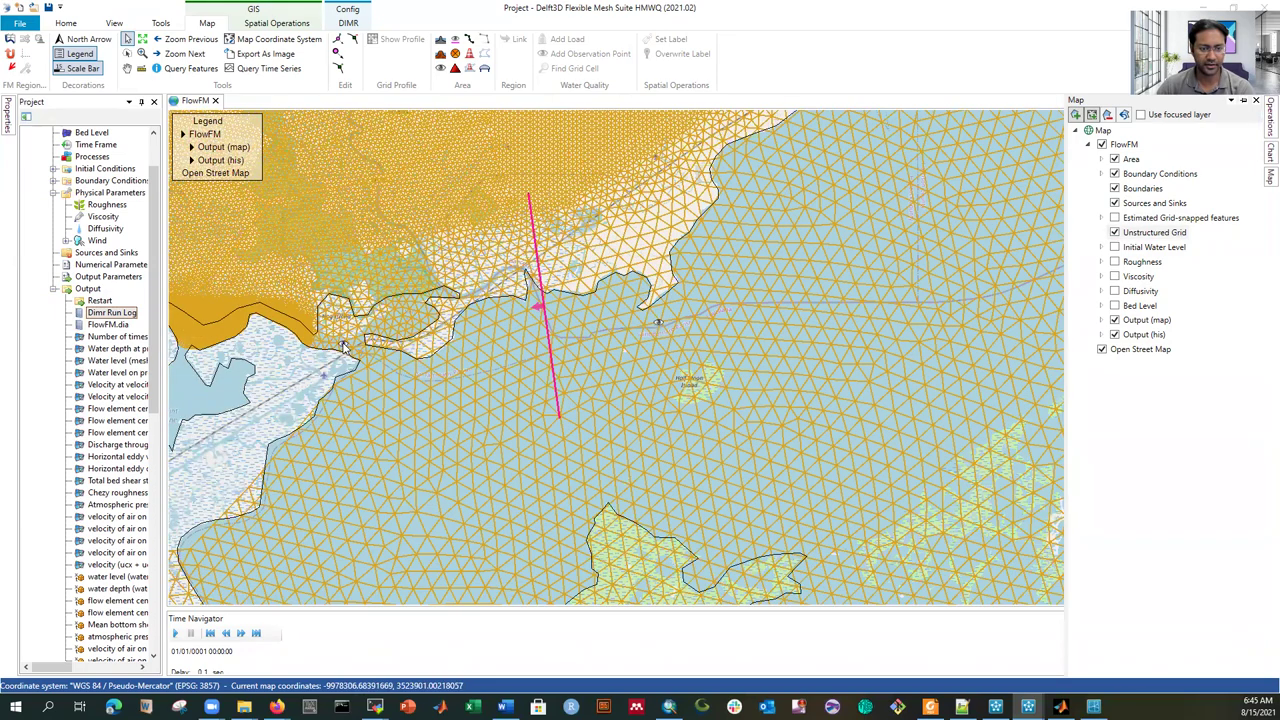
Step: Plot the water level (waterlevel) time series for the observation point west of the Pearl River cross section, and close it
click(342, 347)
right_click(343, 347)
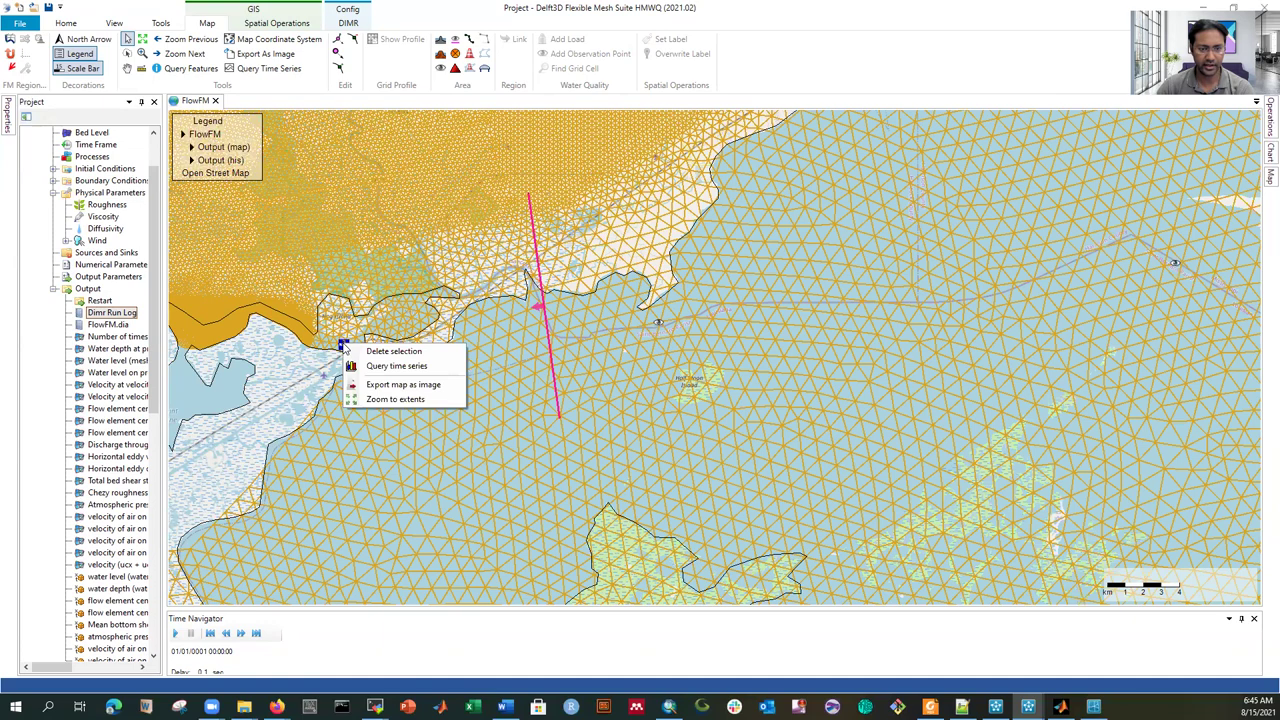
click(395, 366)
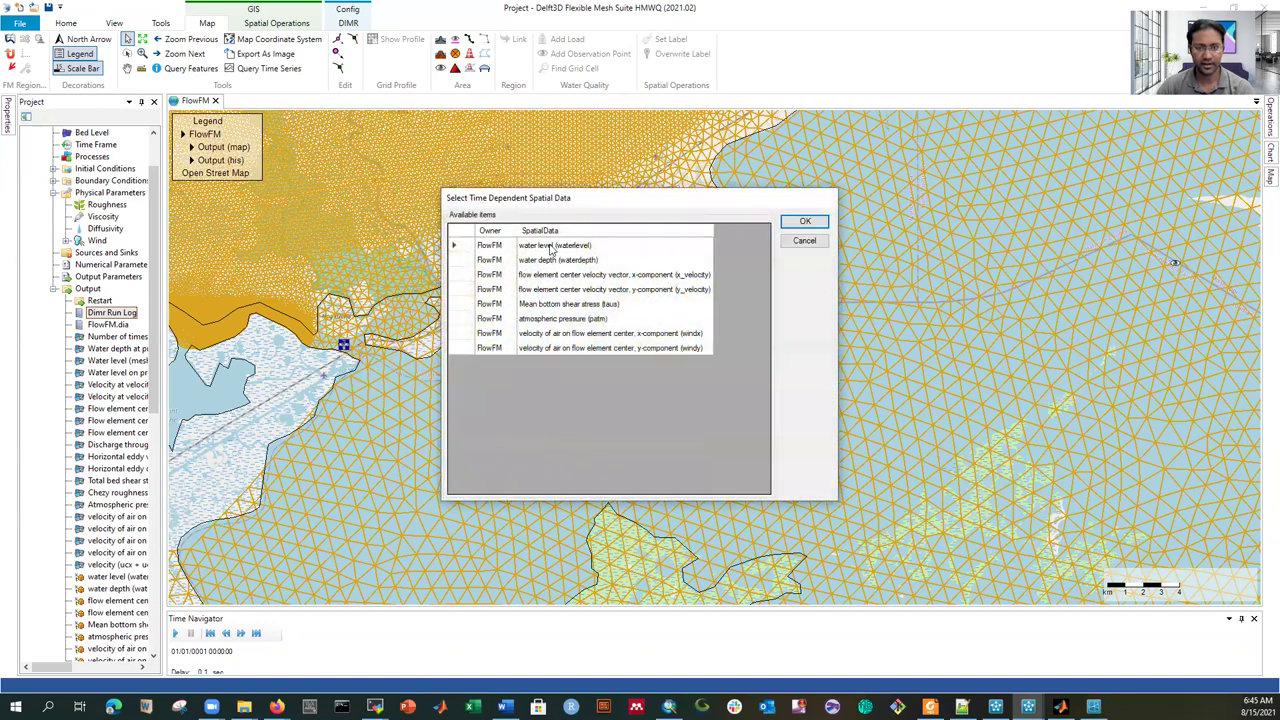
click(552, 246)
click(805, 222)
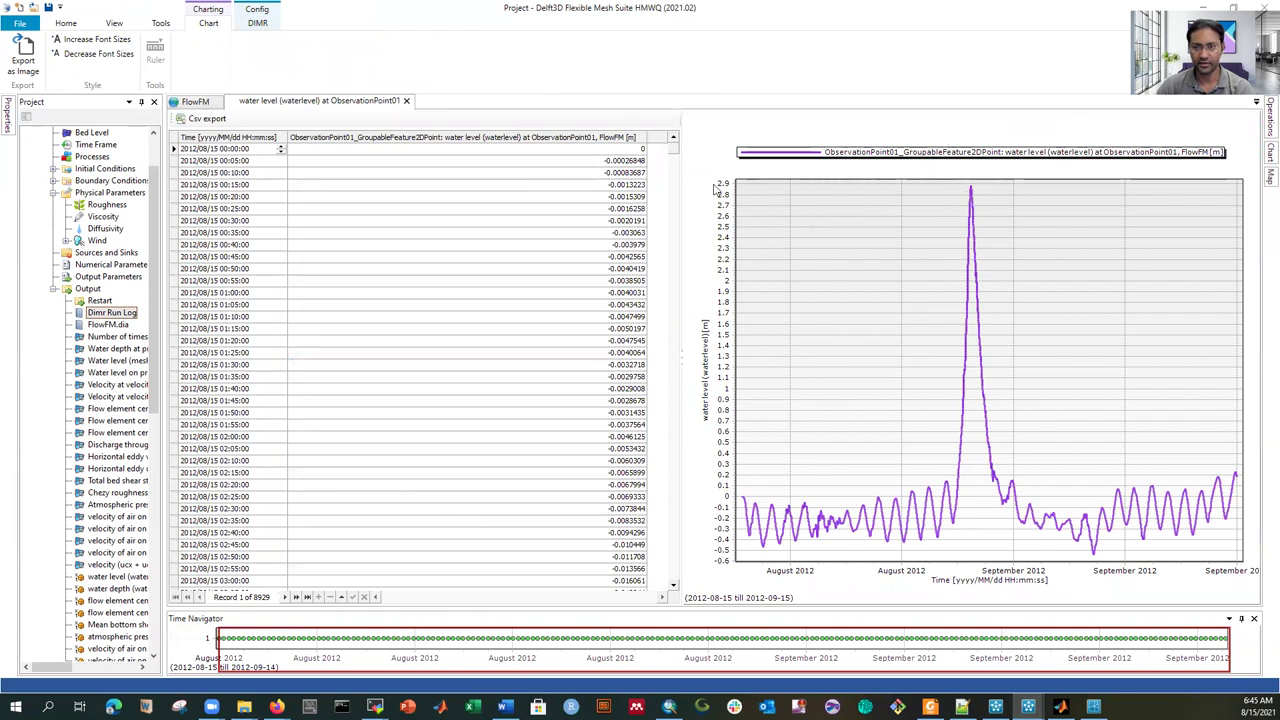
click(406, 101)
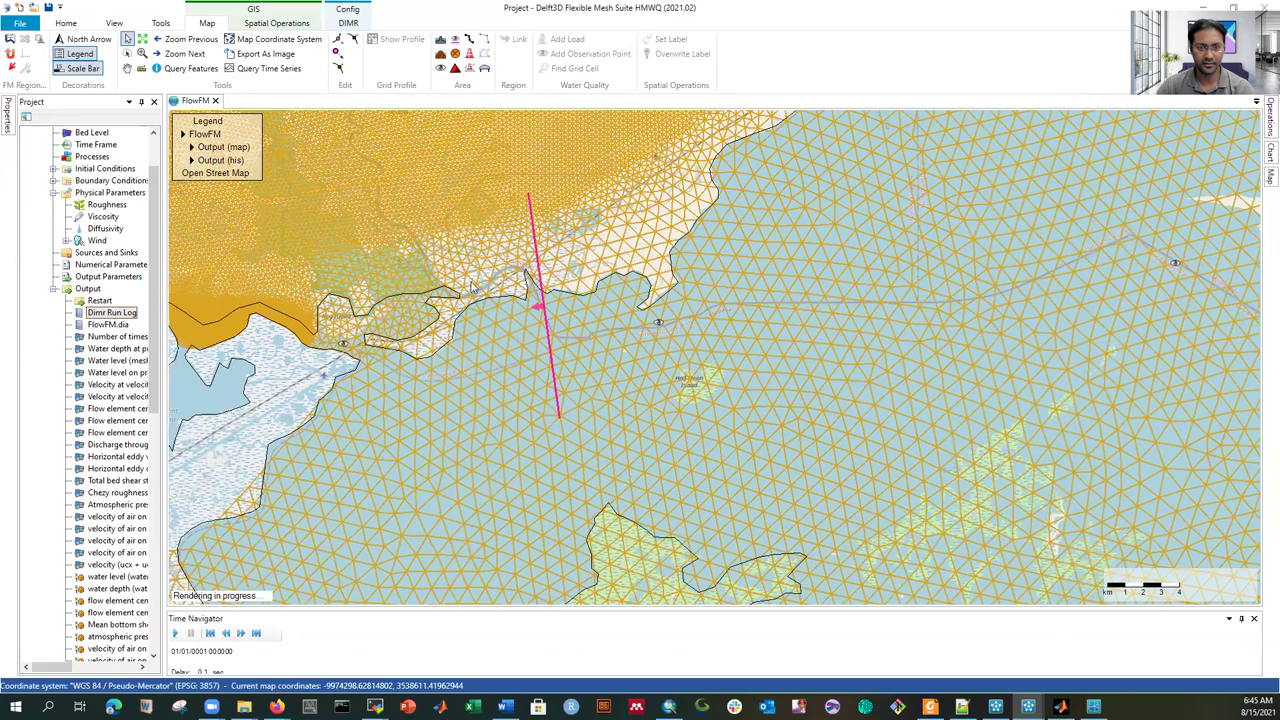
Step: Plot the water depth (waterdepth) time series for the same western observation point, and close it
right_click(344, 349)
click(385, 370)
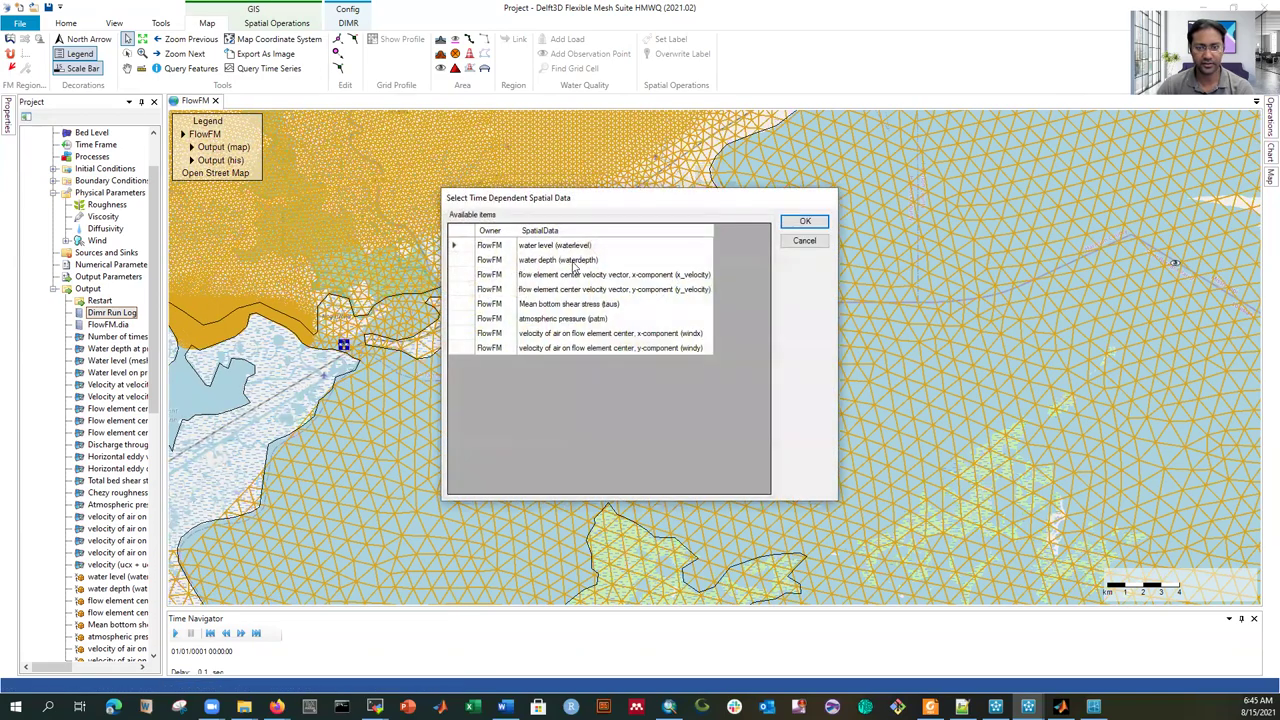
click(568, 262)
click(800, 224)
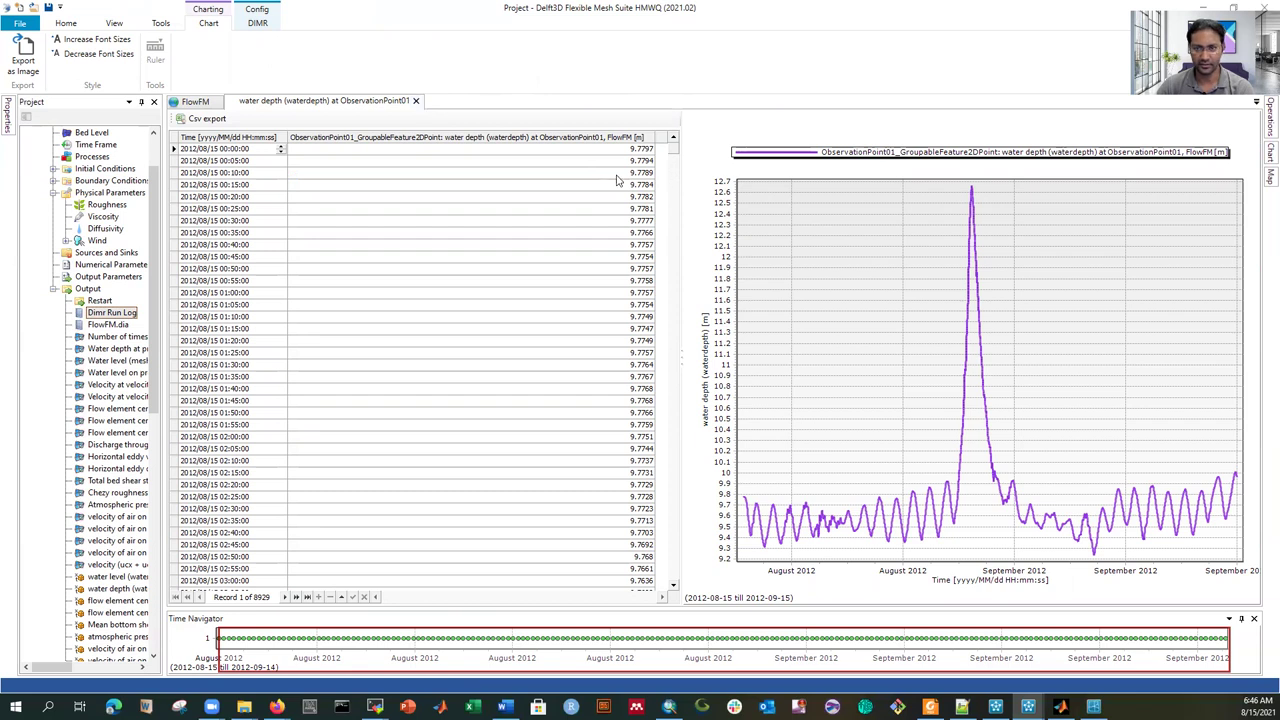
click(416, 101)
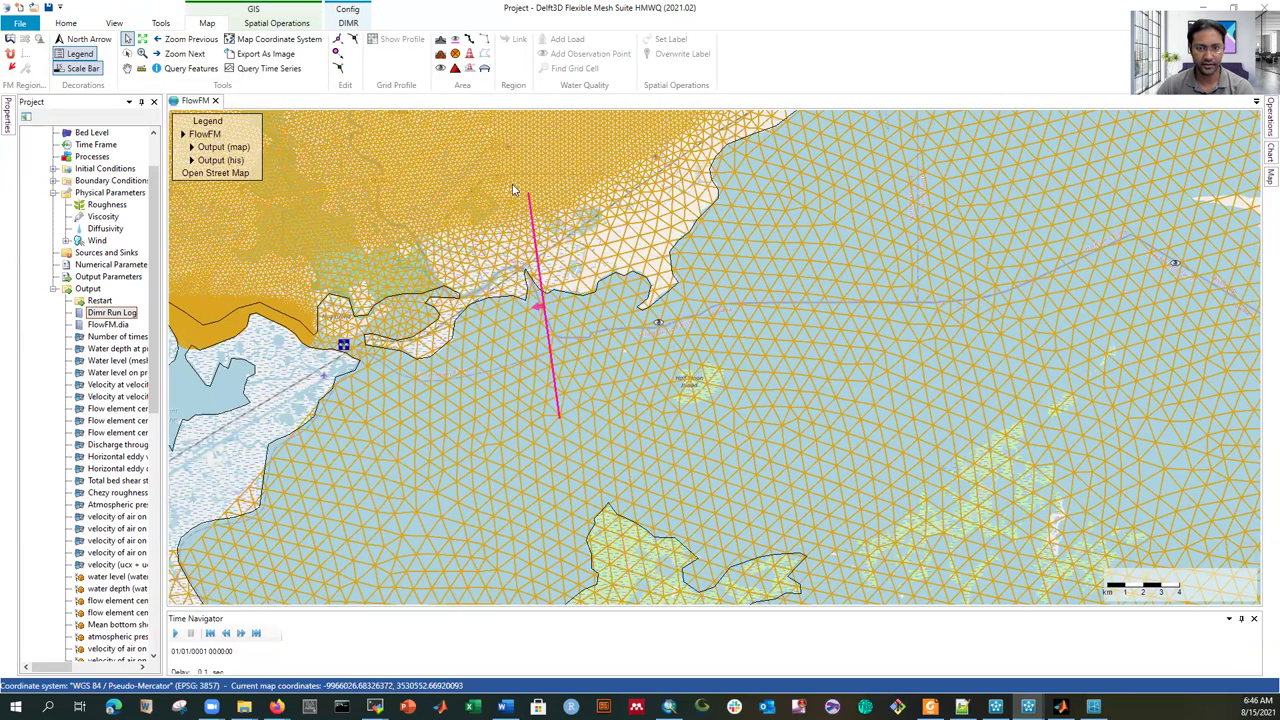
Step: Plot the cross_section_discharge time series for the cross section near the Pearl River, and close it
right_click(540, 308)
click(767, 82)
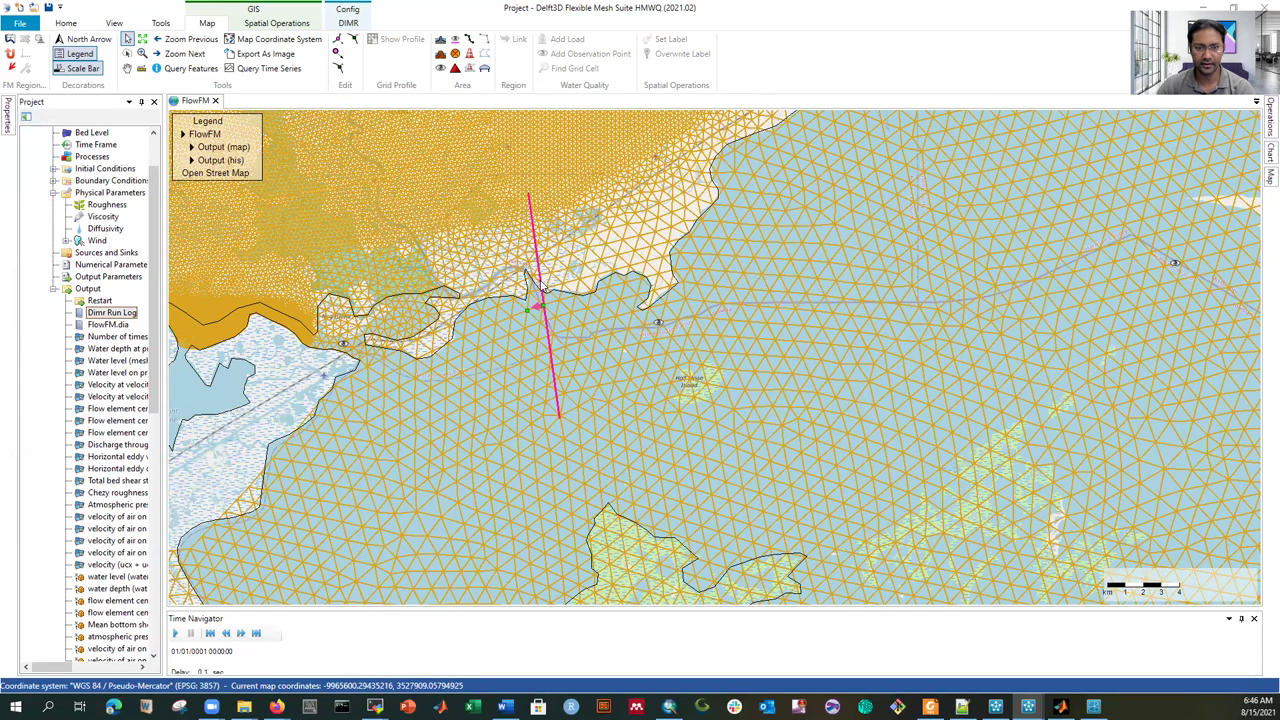
right_click(540, 286)
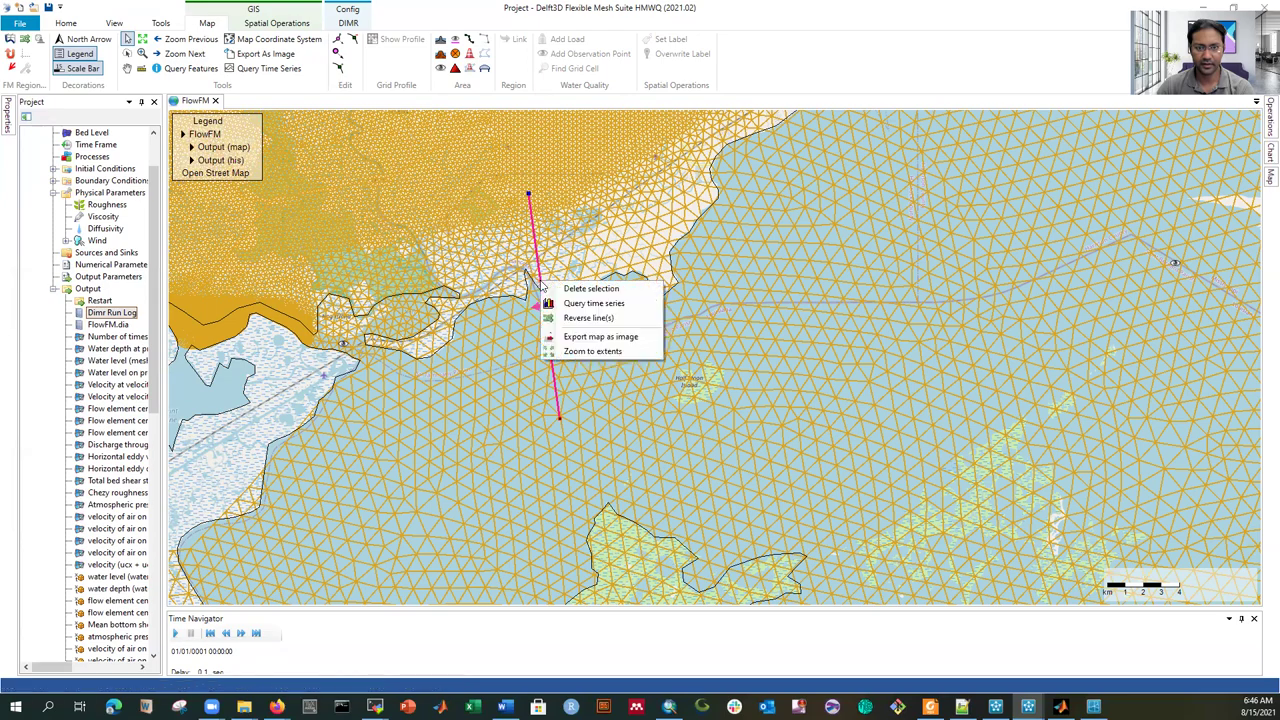
click(596, 304)
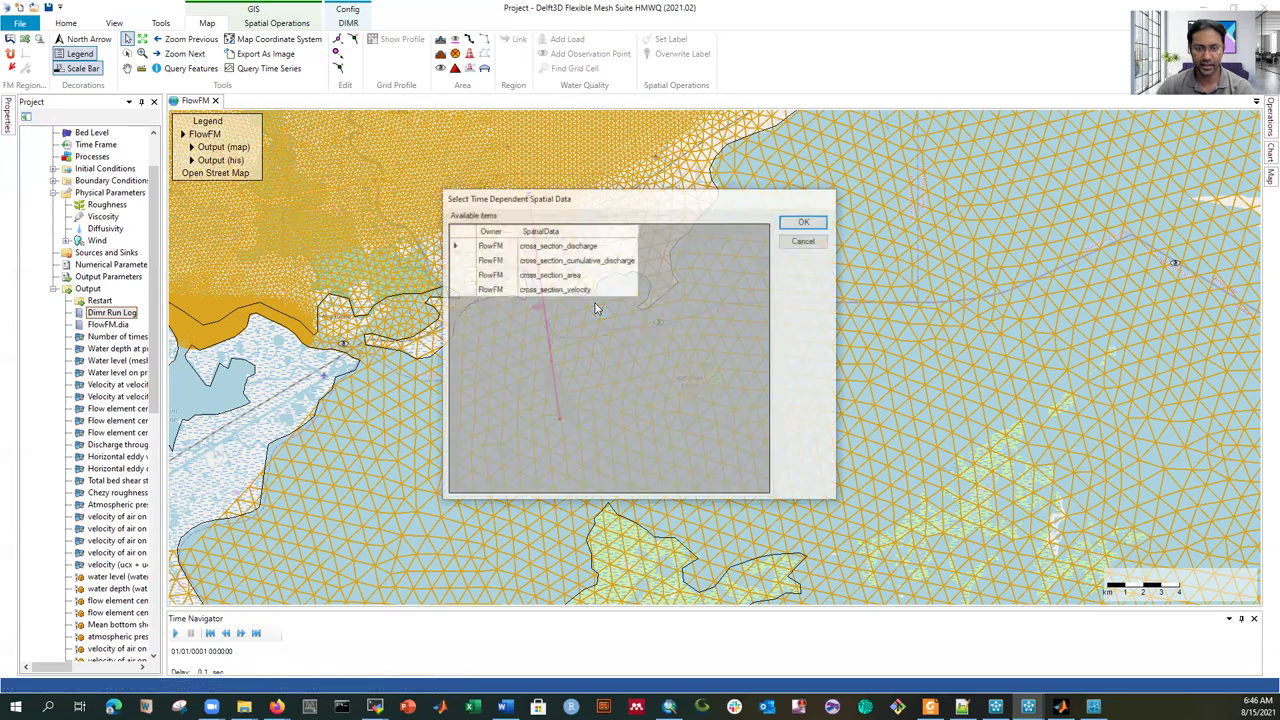
click(538, 248)
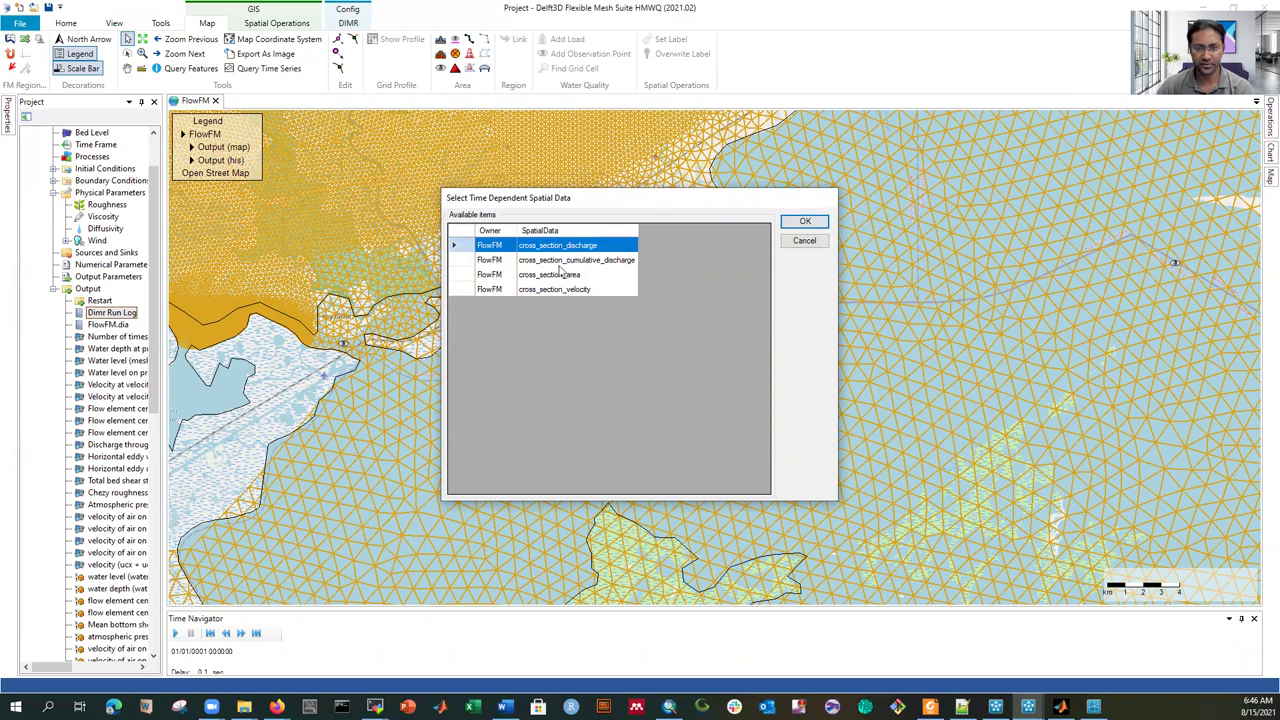
click(798, 222)
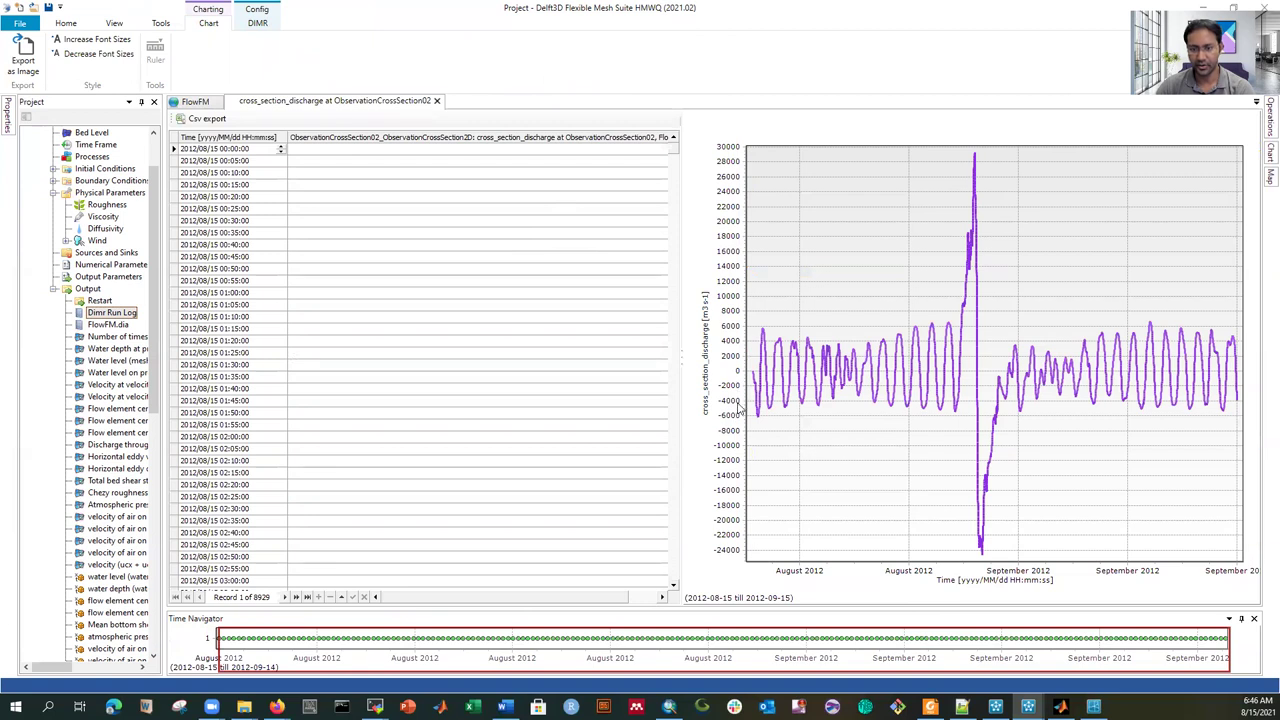
click(437, 103)
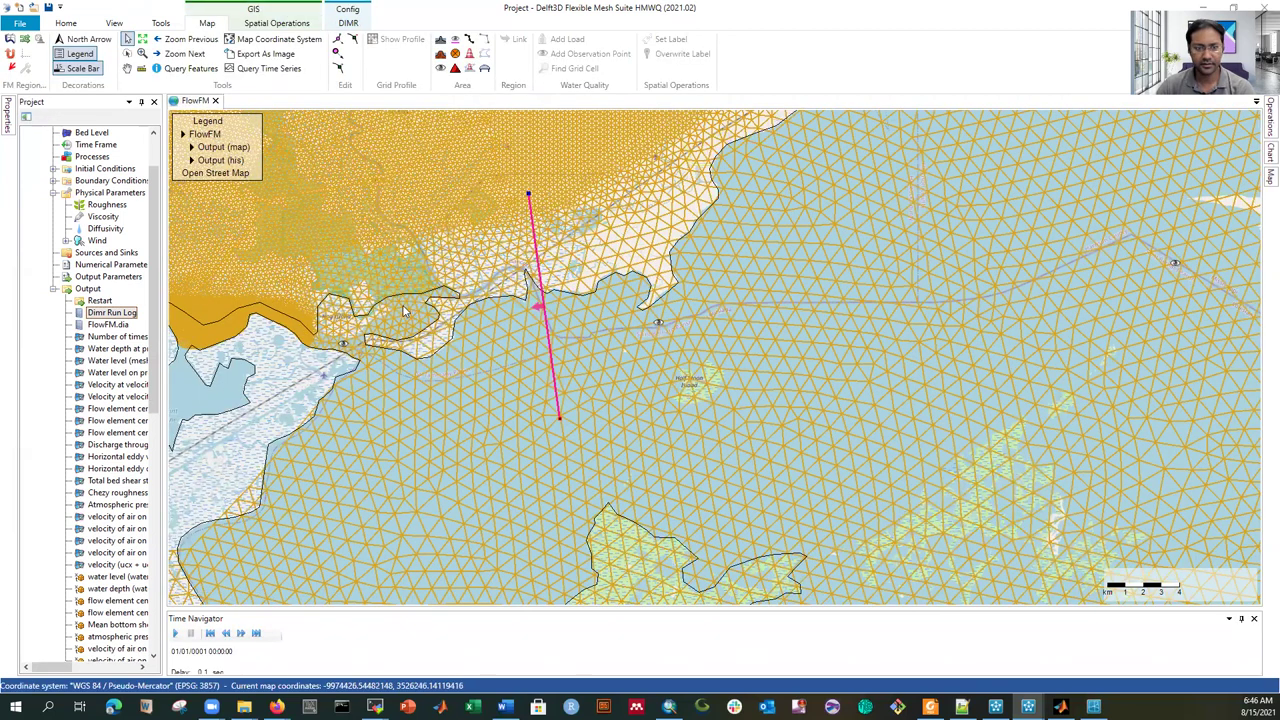
Step: Examine the unstructured grid around the observation point south of Lake Lery and its extent across the whole model domain
scroll(380, 310, down, 3)
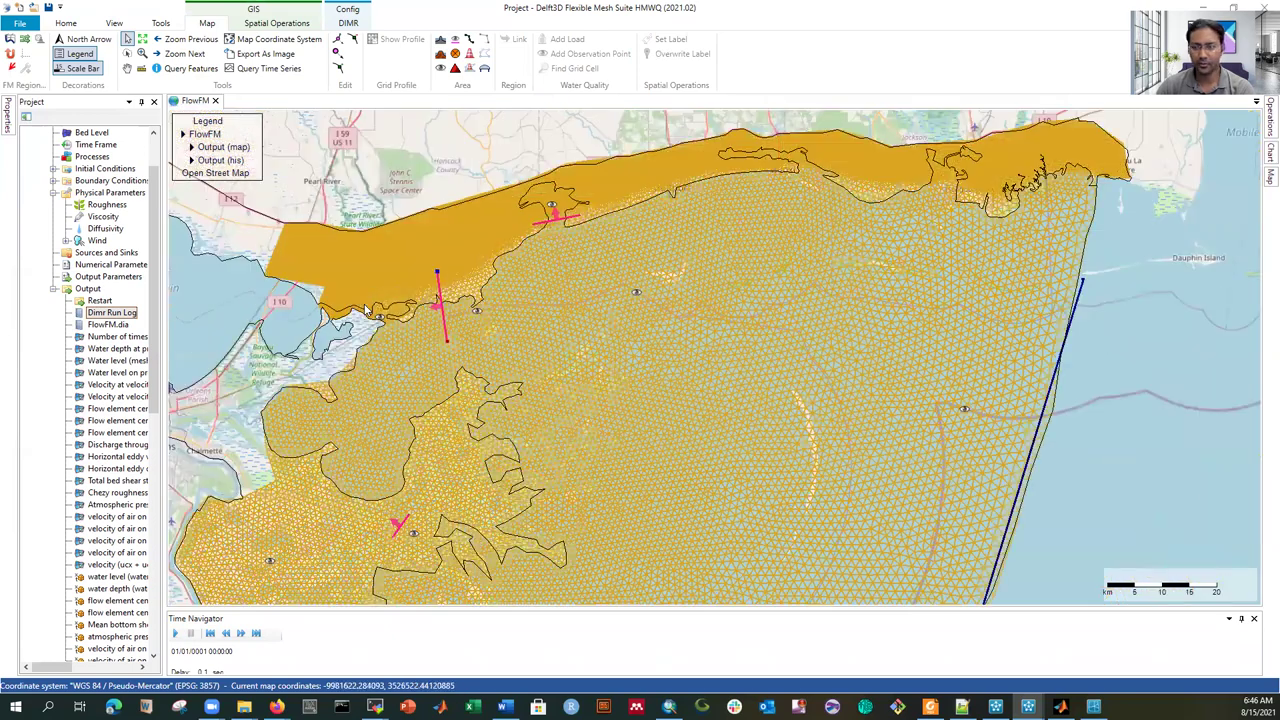
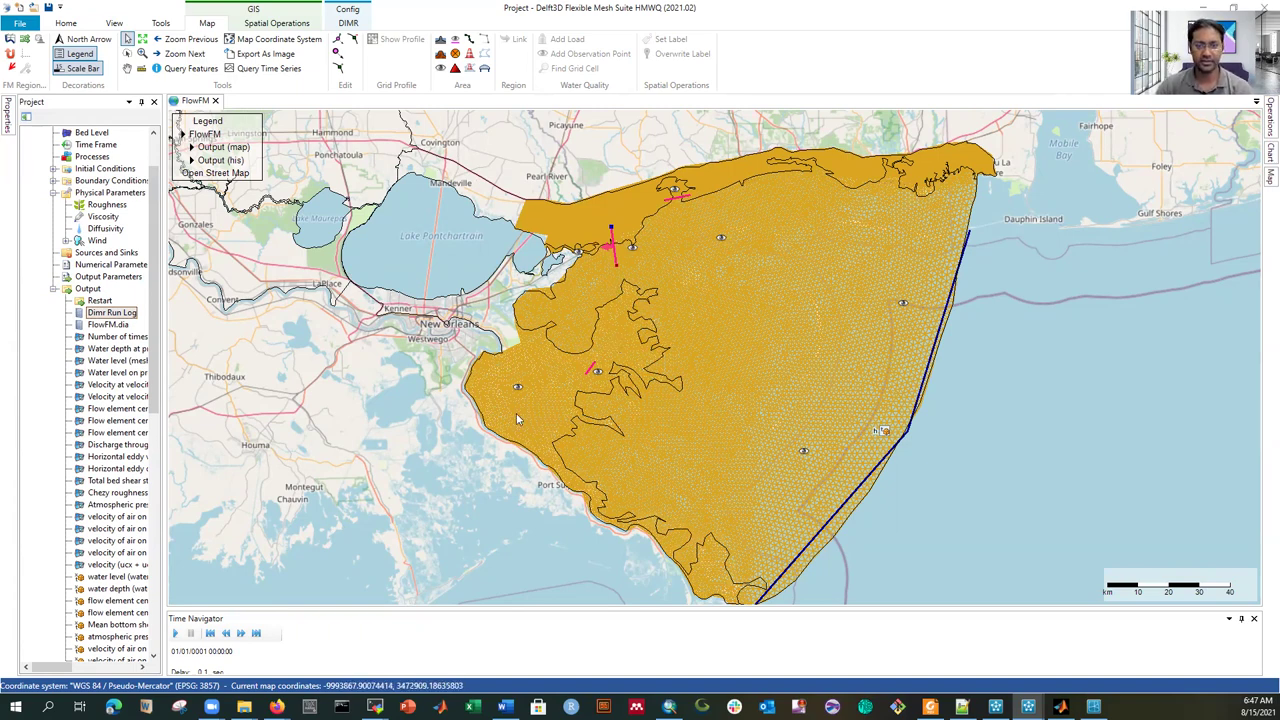
scroll(506, 388, up, 3)
scroll(538, 386, up, 2)
scroll(595, 385, up, 2)
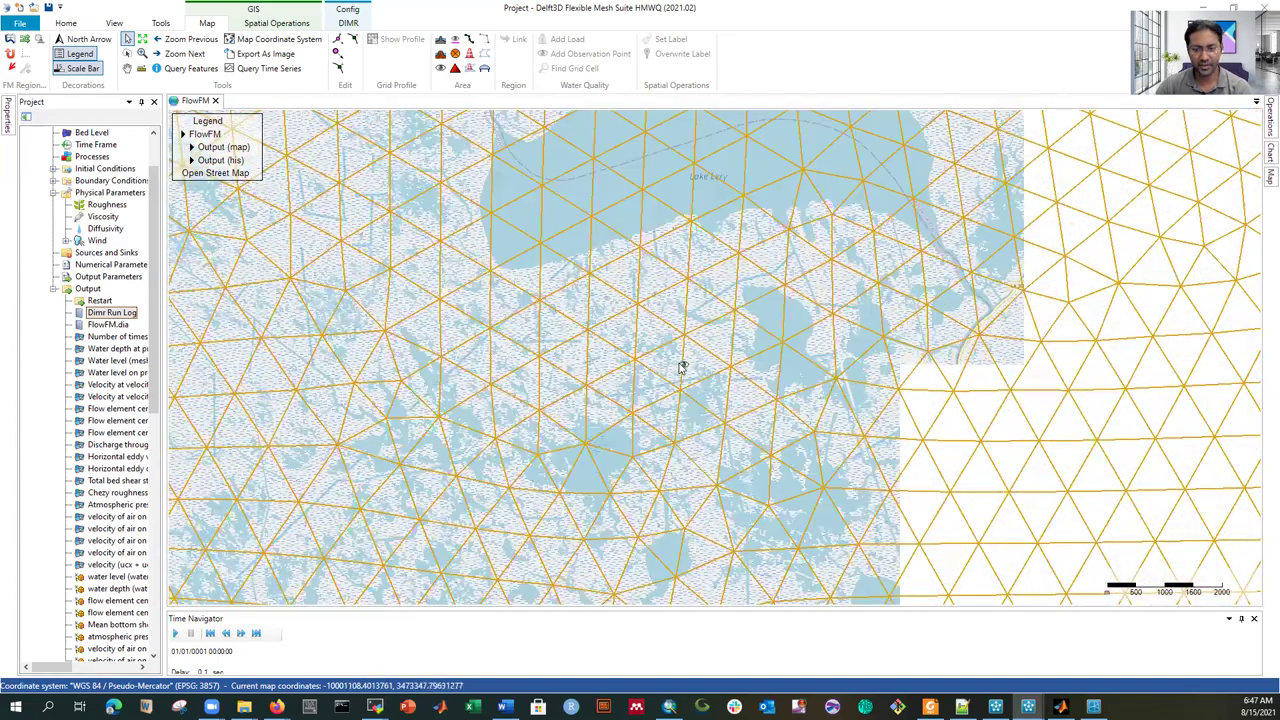
scroll(683, 367, up, 3)
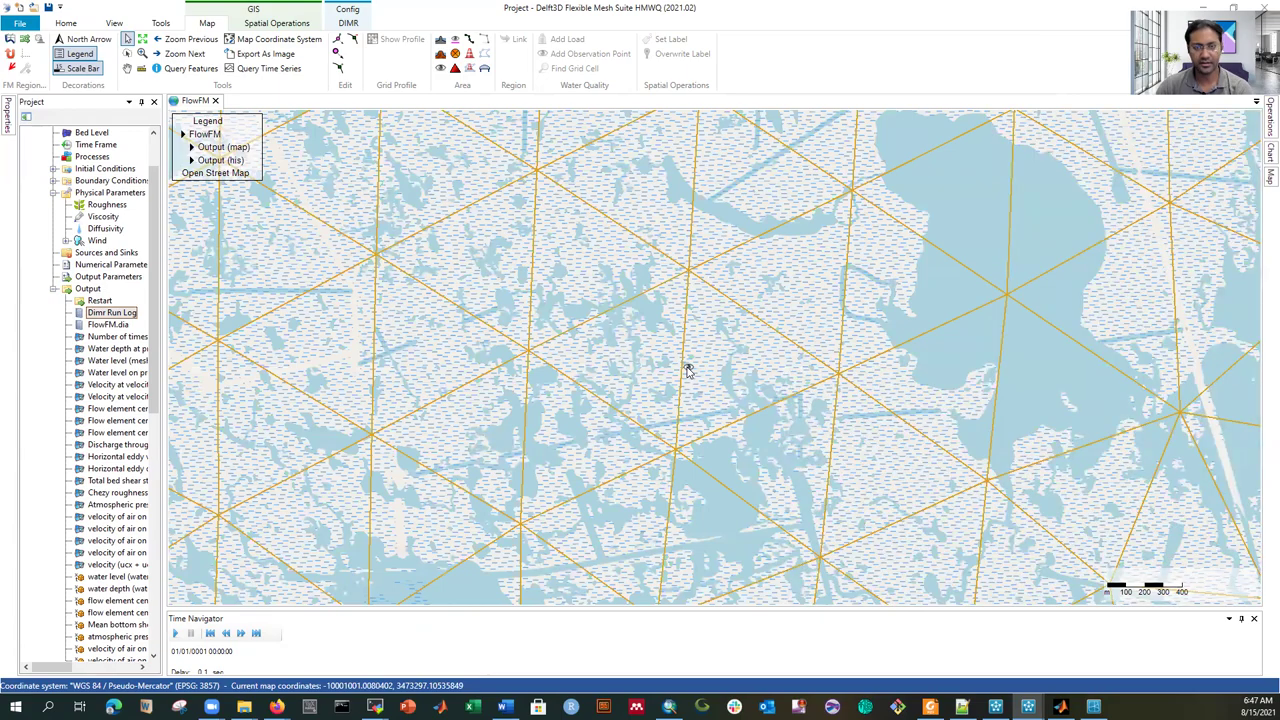
scroll(688, 370, down, 5)
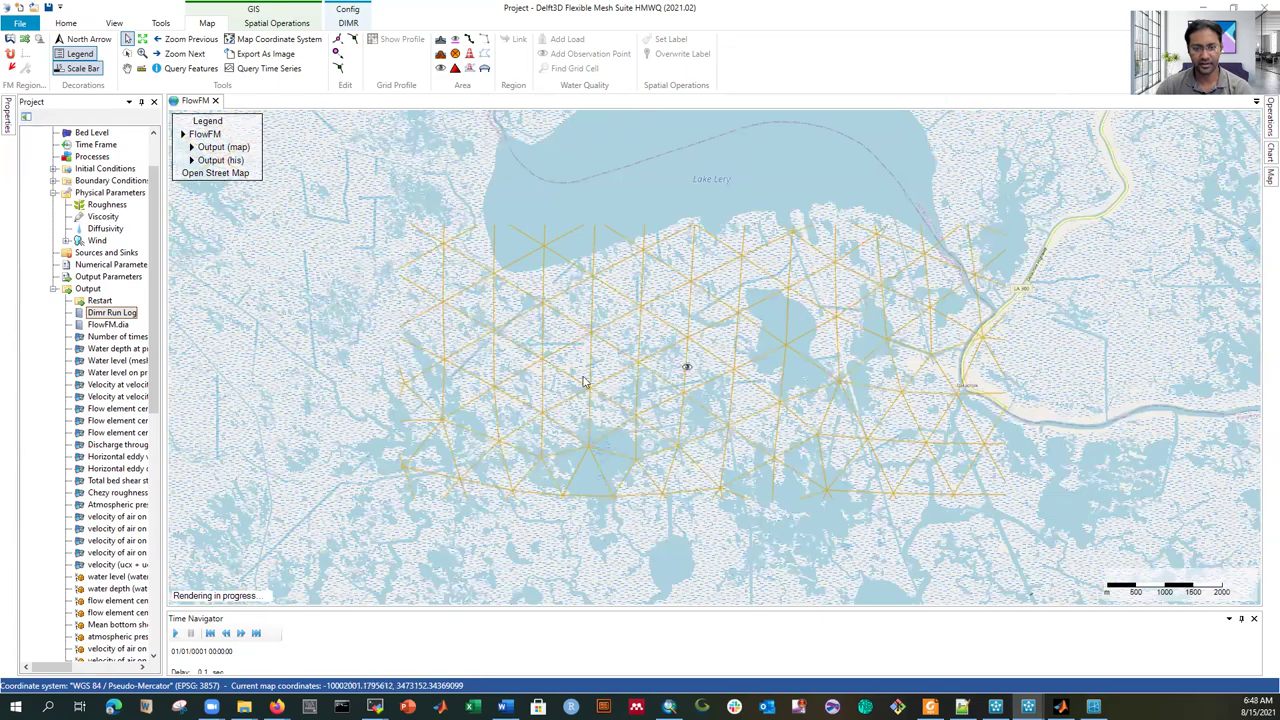
scroll(640, 225, up, 2)
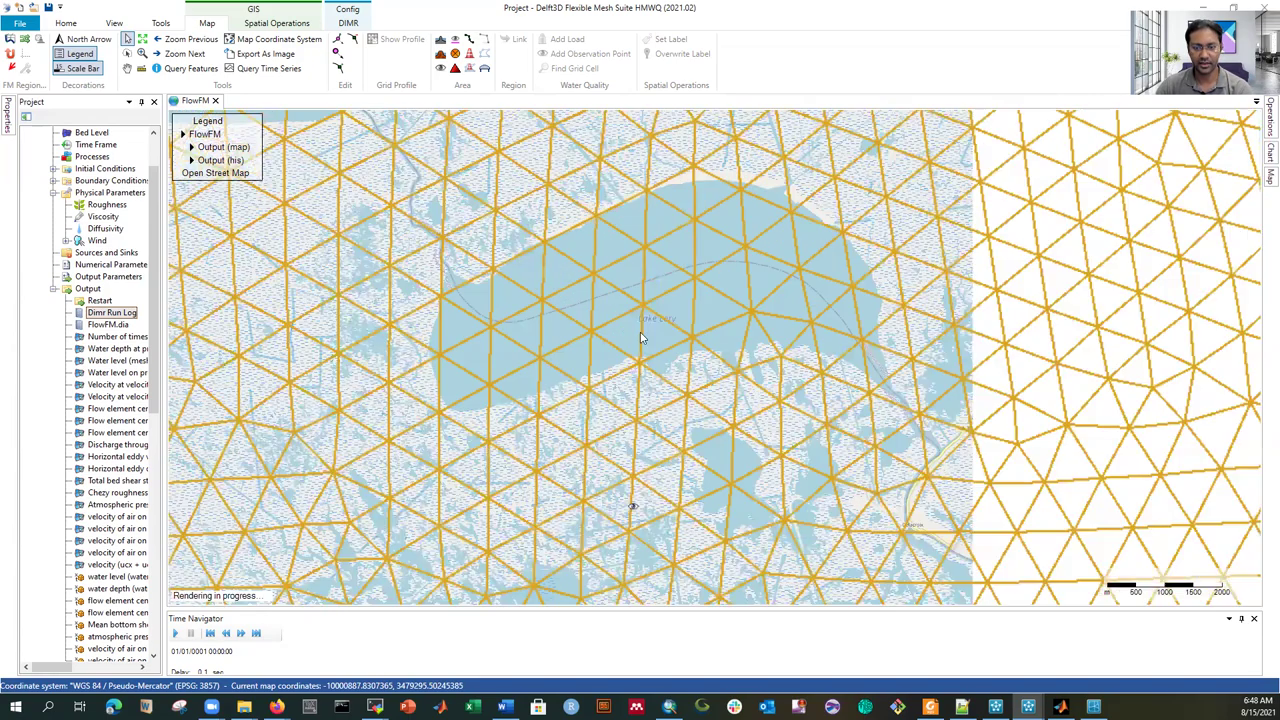
scroll(641, 236, up, 2)
scroll(630, 420, down, 2)
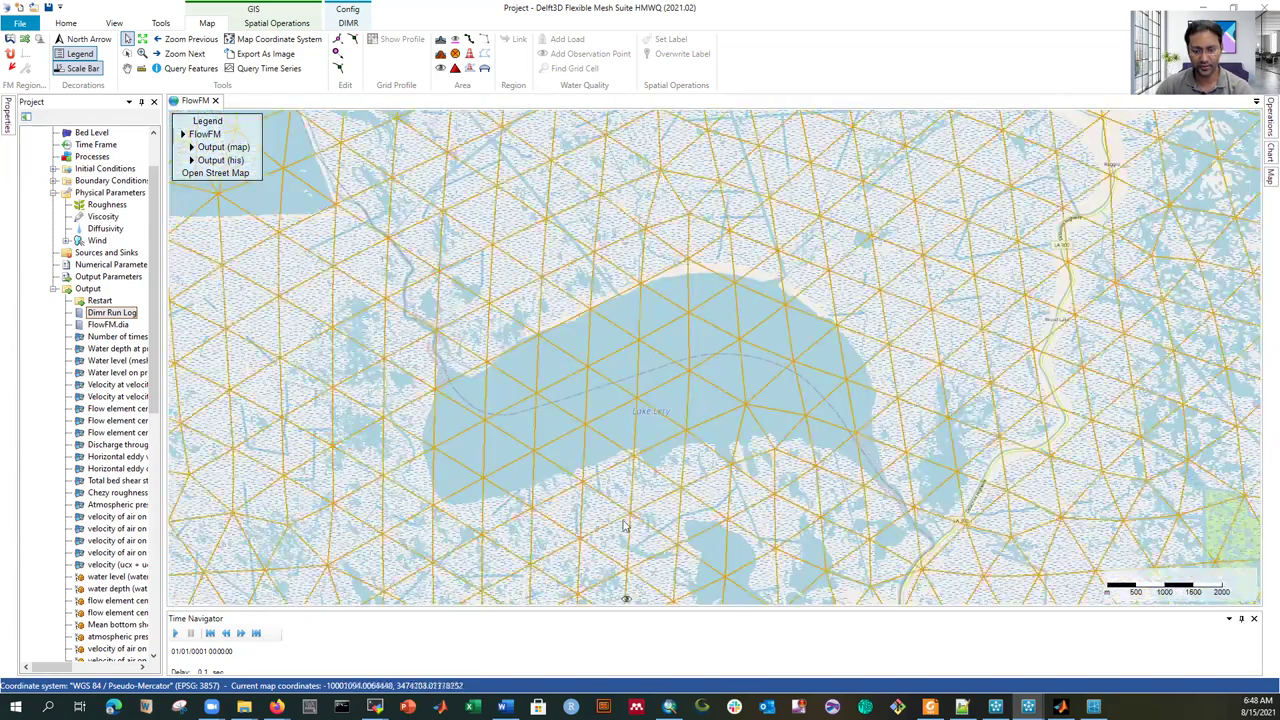
scroll(623, 526, down, 2)
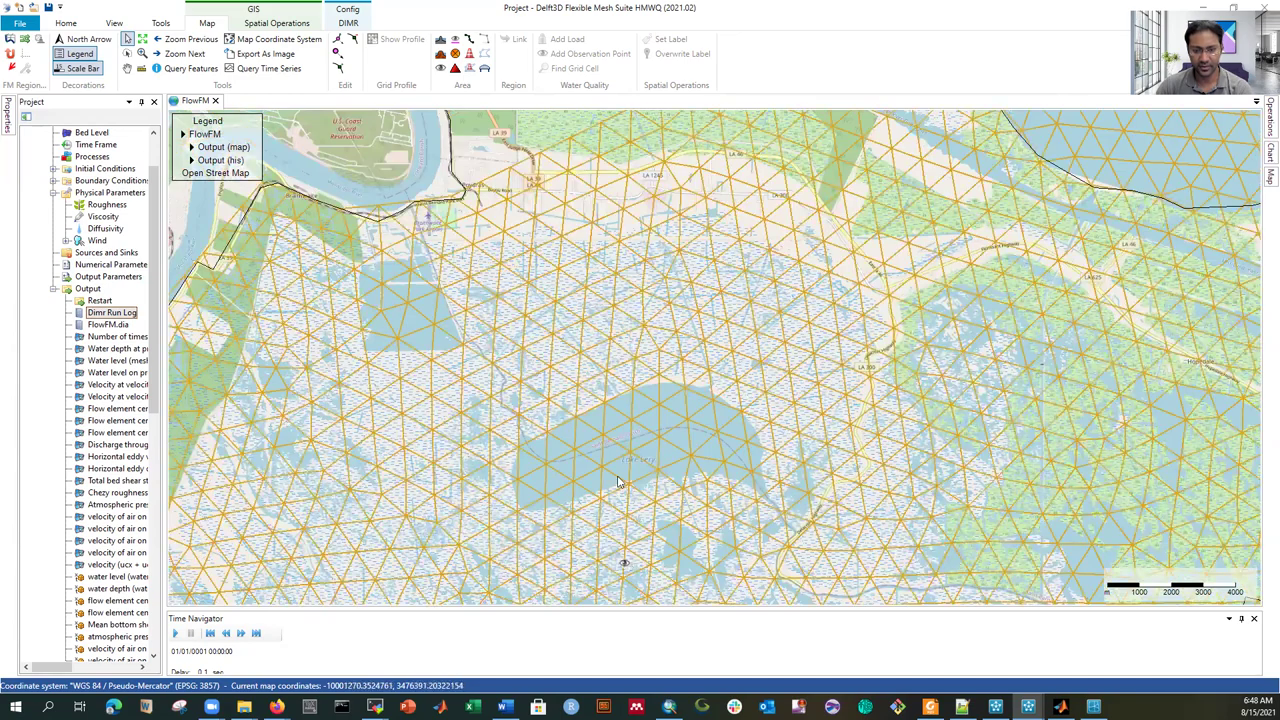
scroll(607, 492, up, 4)
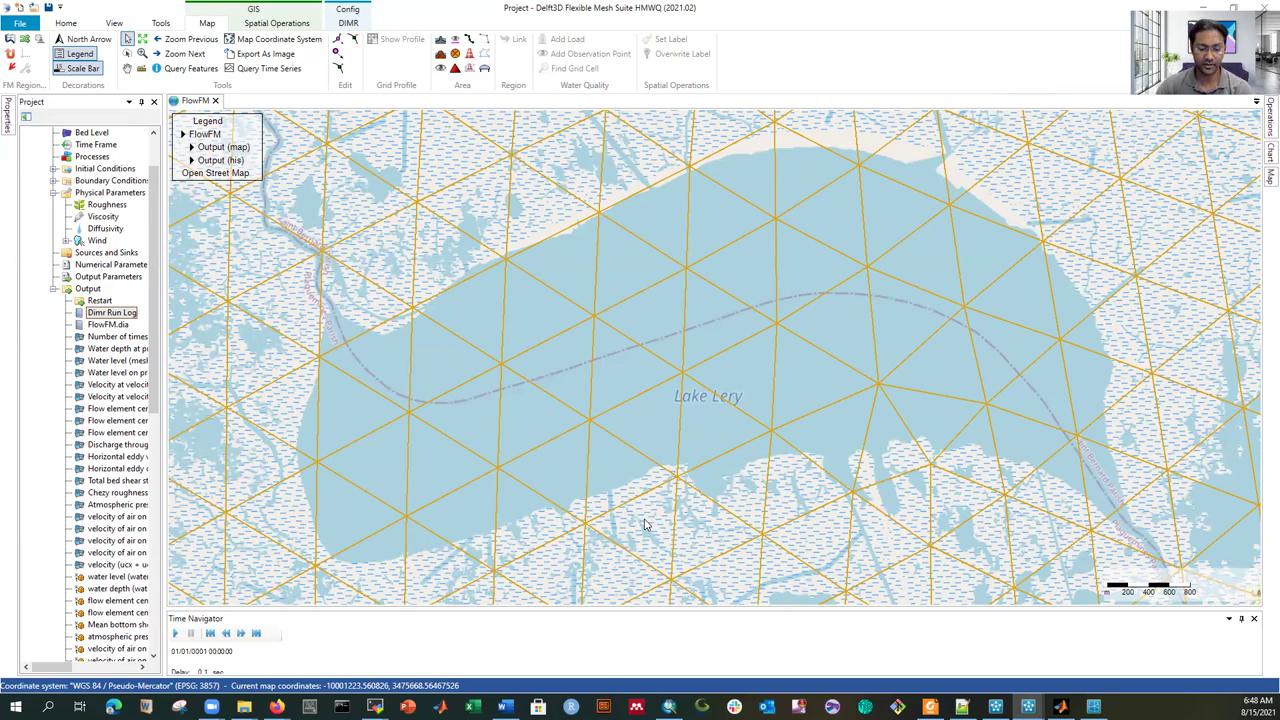
scroll(560, 400, down, 3)
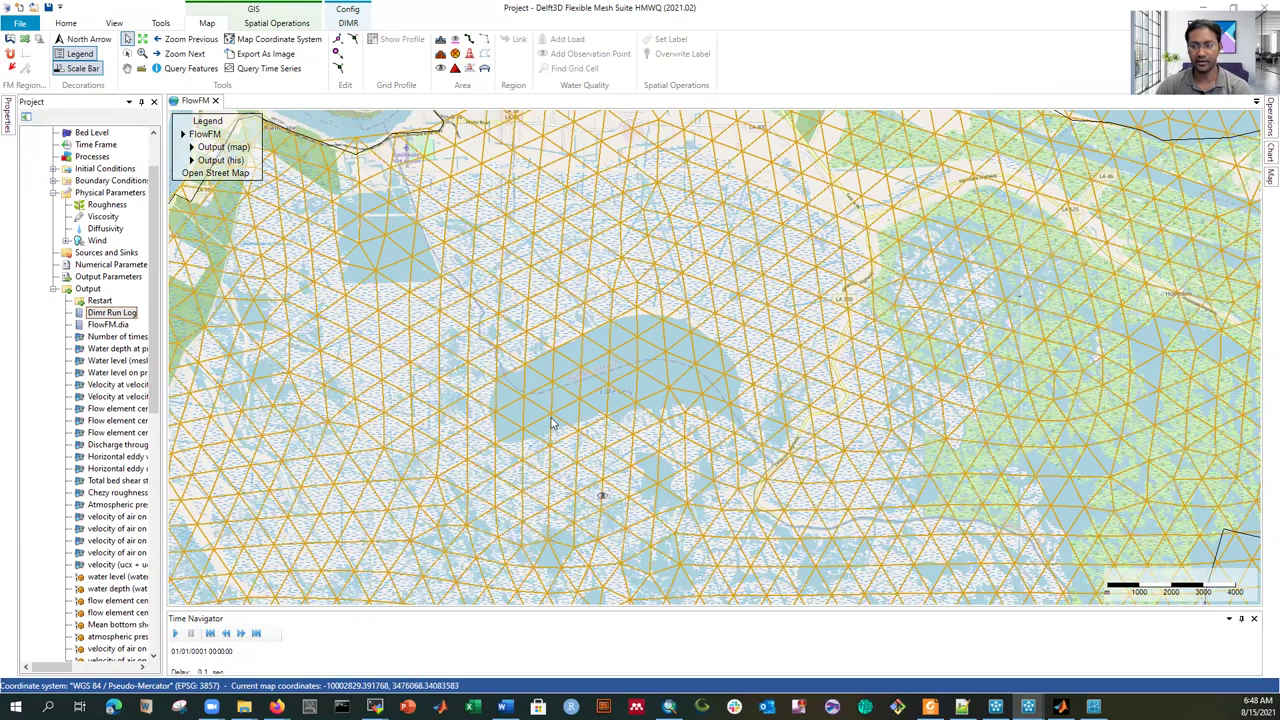
scroll(551, 424, down, 4)
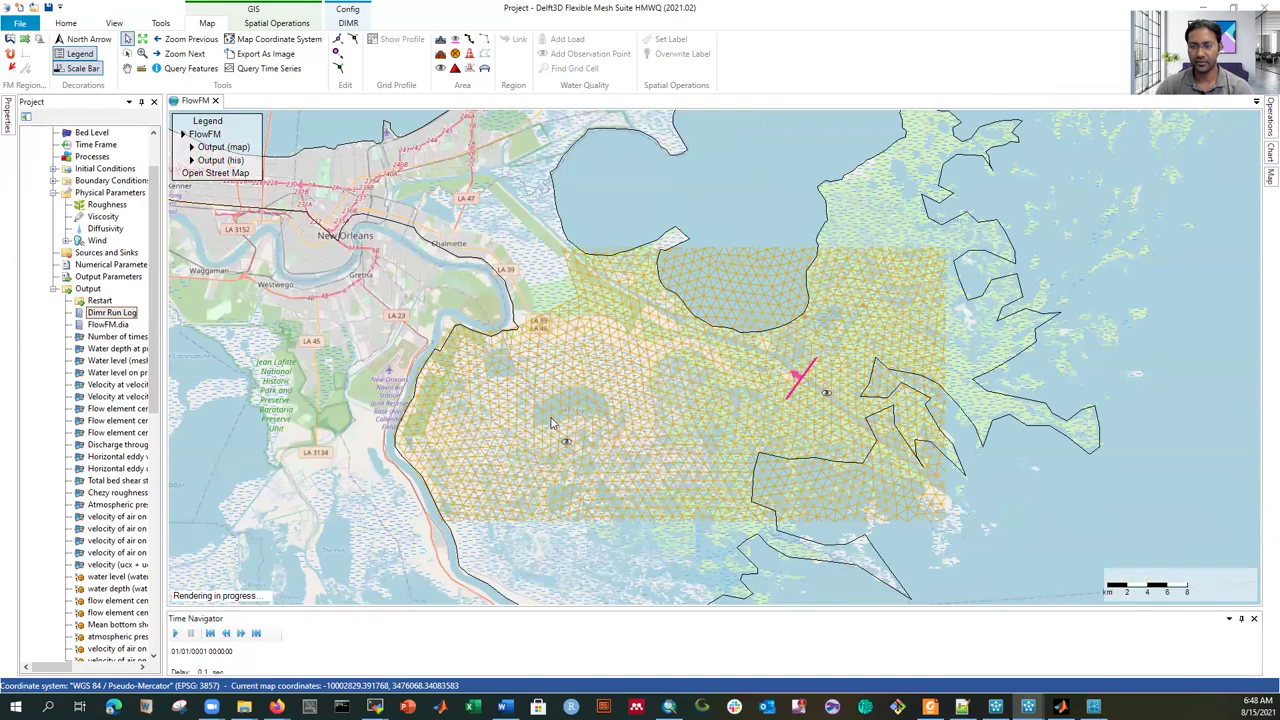
scroll(469, 414, down, 2)
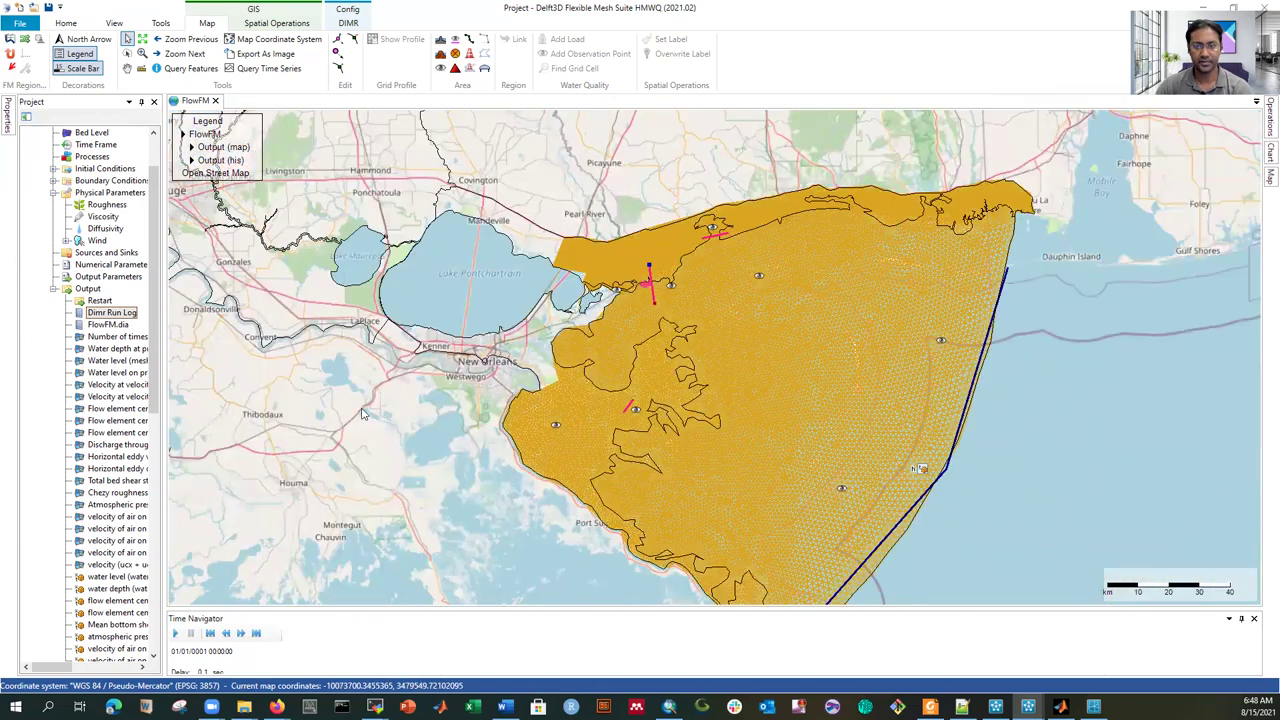
scroll(509, 497, down, 2)
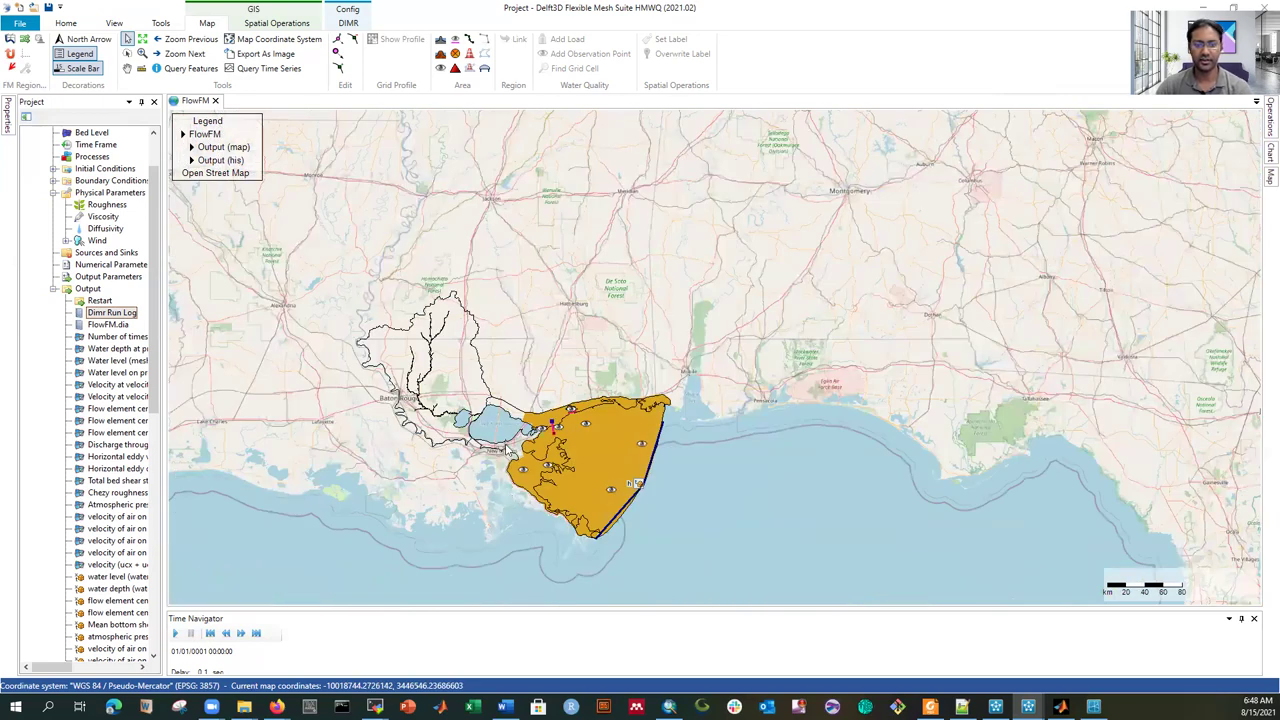
scroll(546, 510, up, 2)
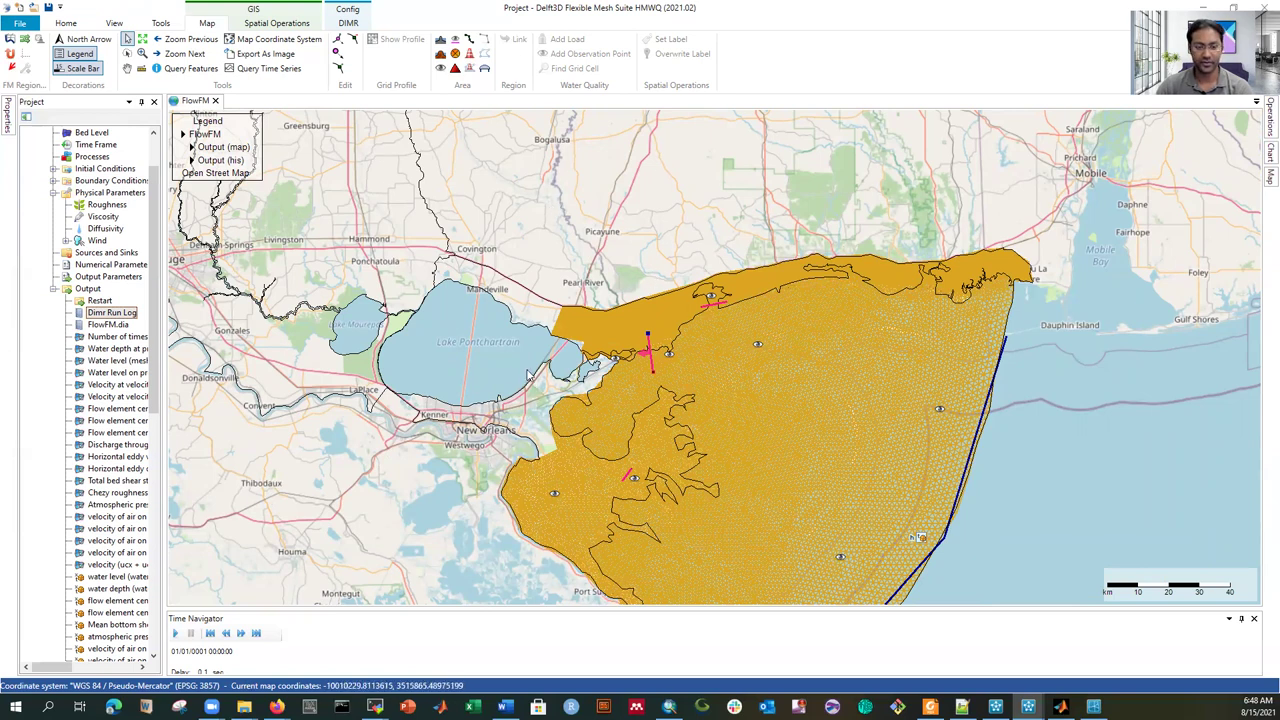
Step: Switch to File Explorer and open the Model folder under Youtube_Tutorials\Delft3D-FM on the E: drive
mouse_move(244, 706)
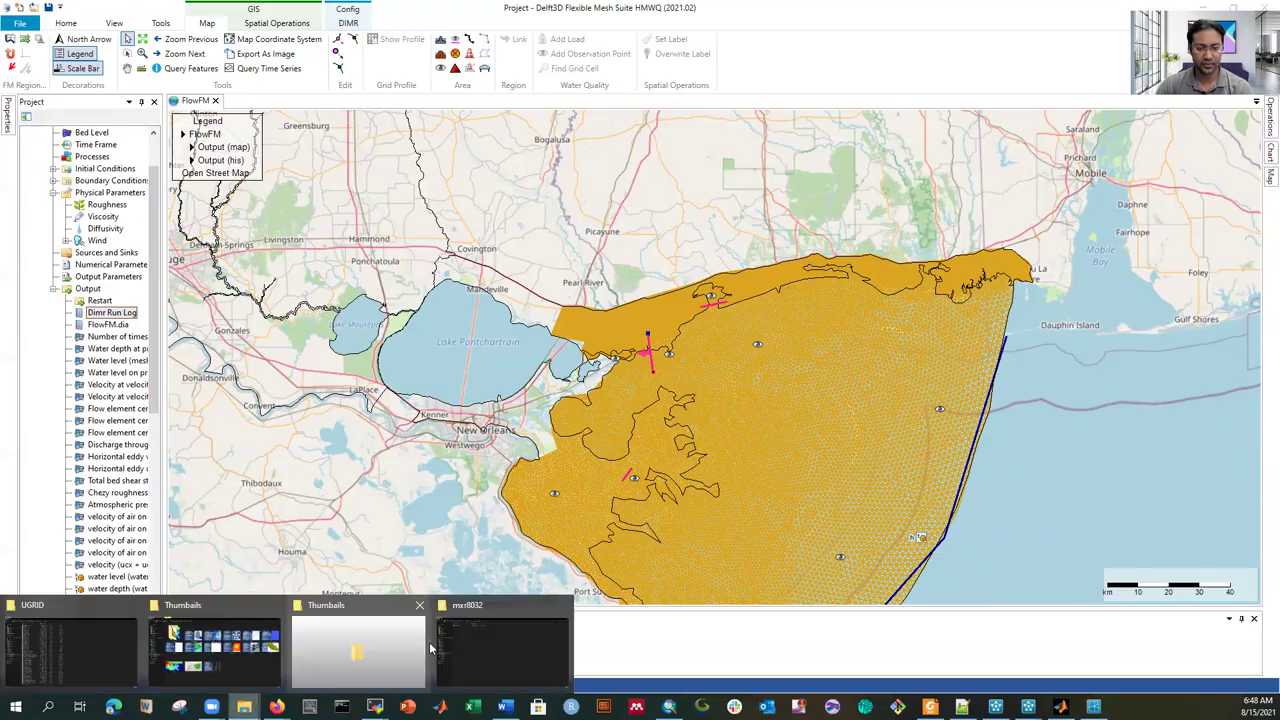
click(493, 648)
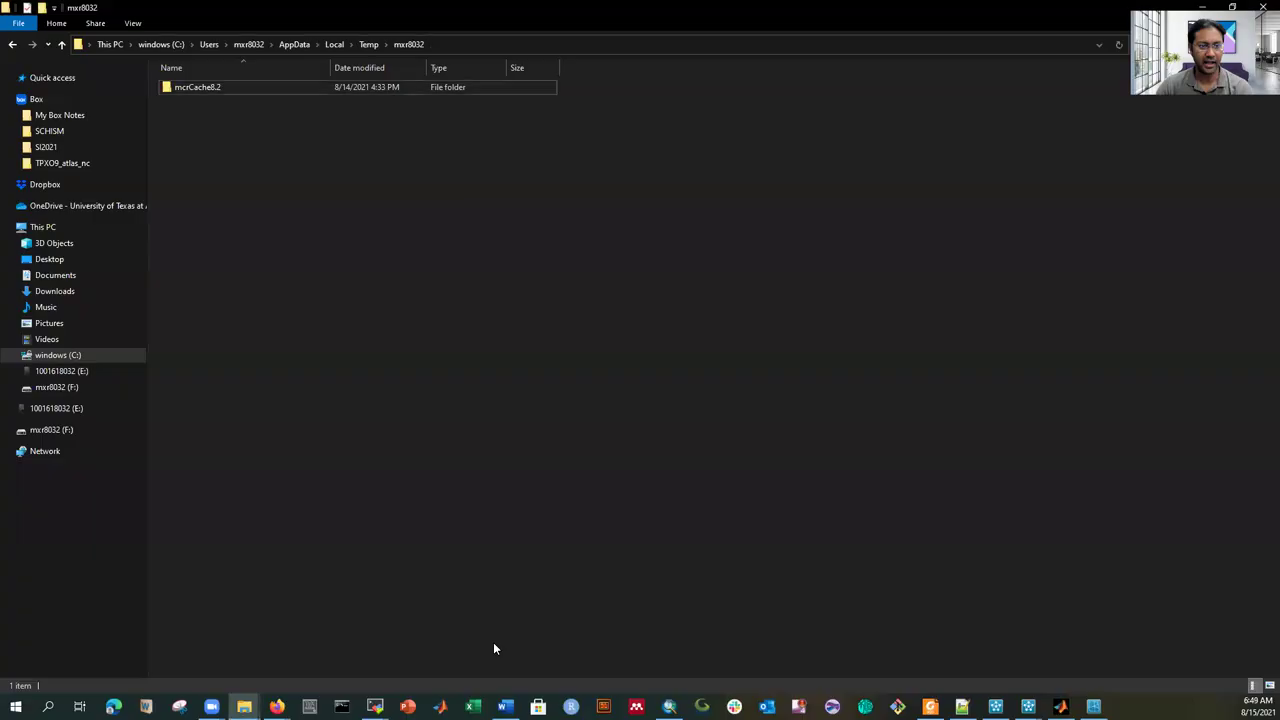
click(83, 373)
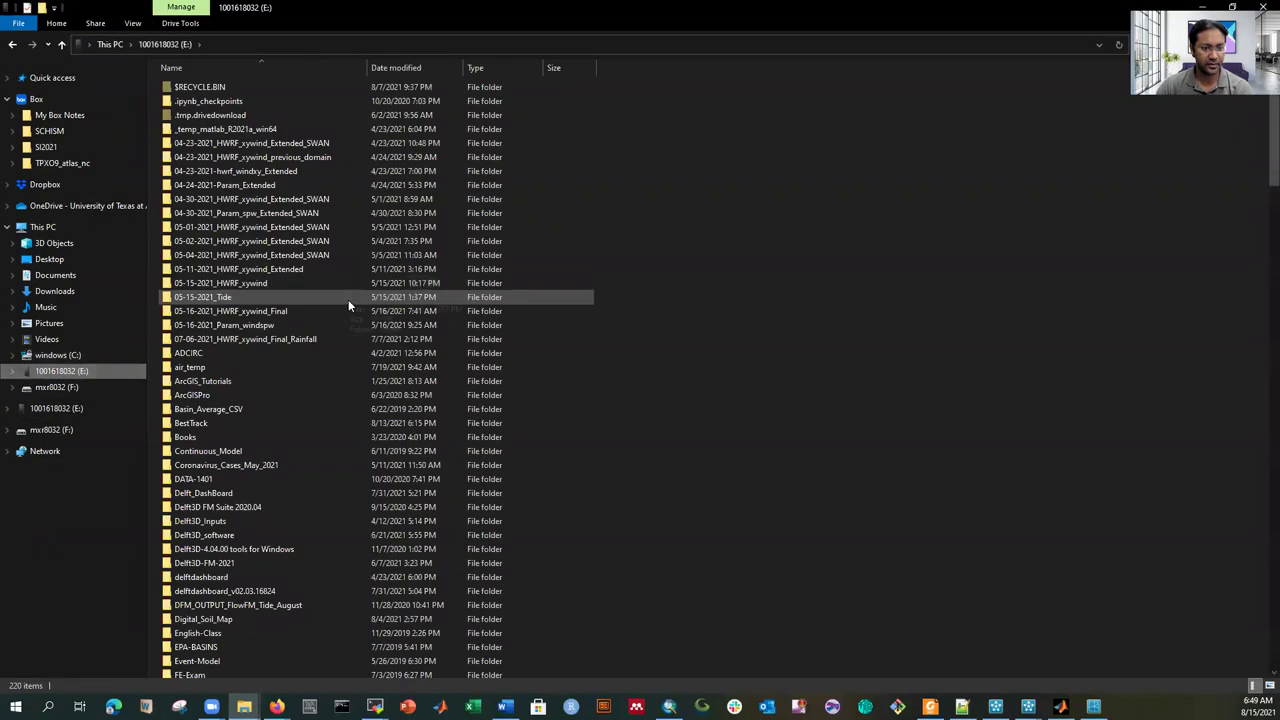
scroll(353, 316, down, 10)
scroll(357, 348, down, 20)
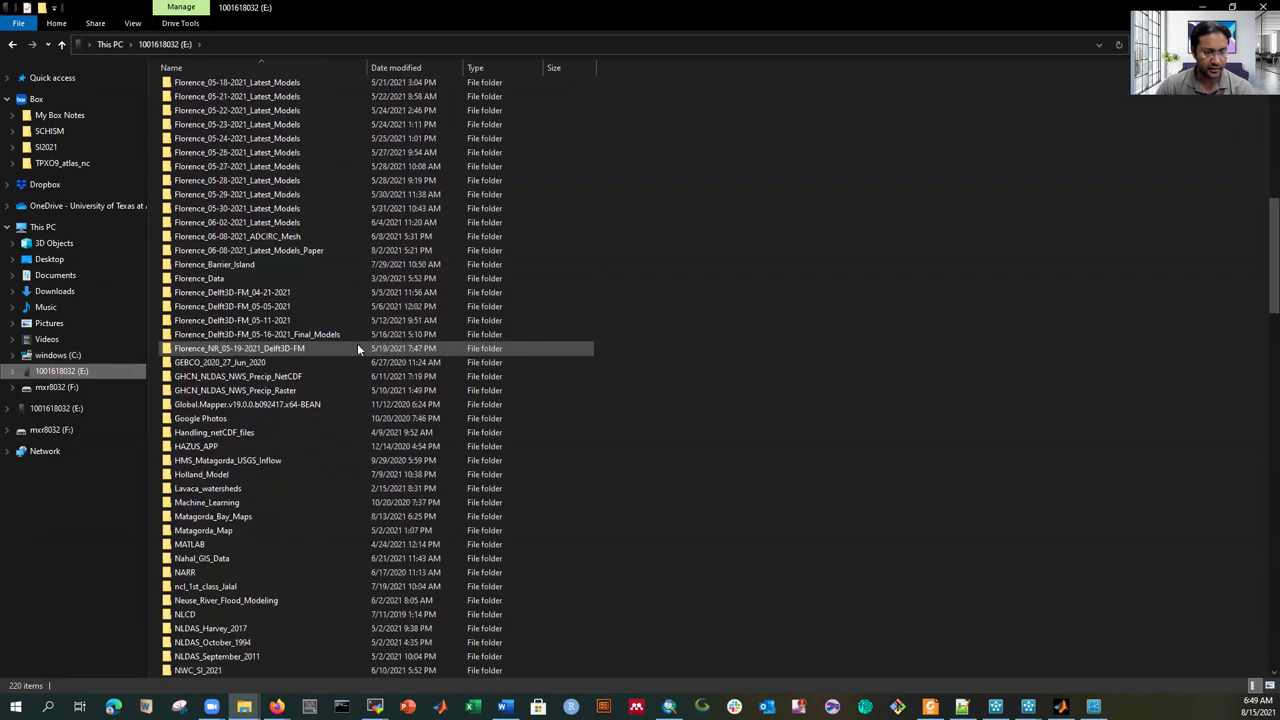
scroll(336, 376, down, 4)
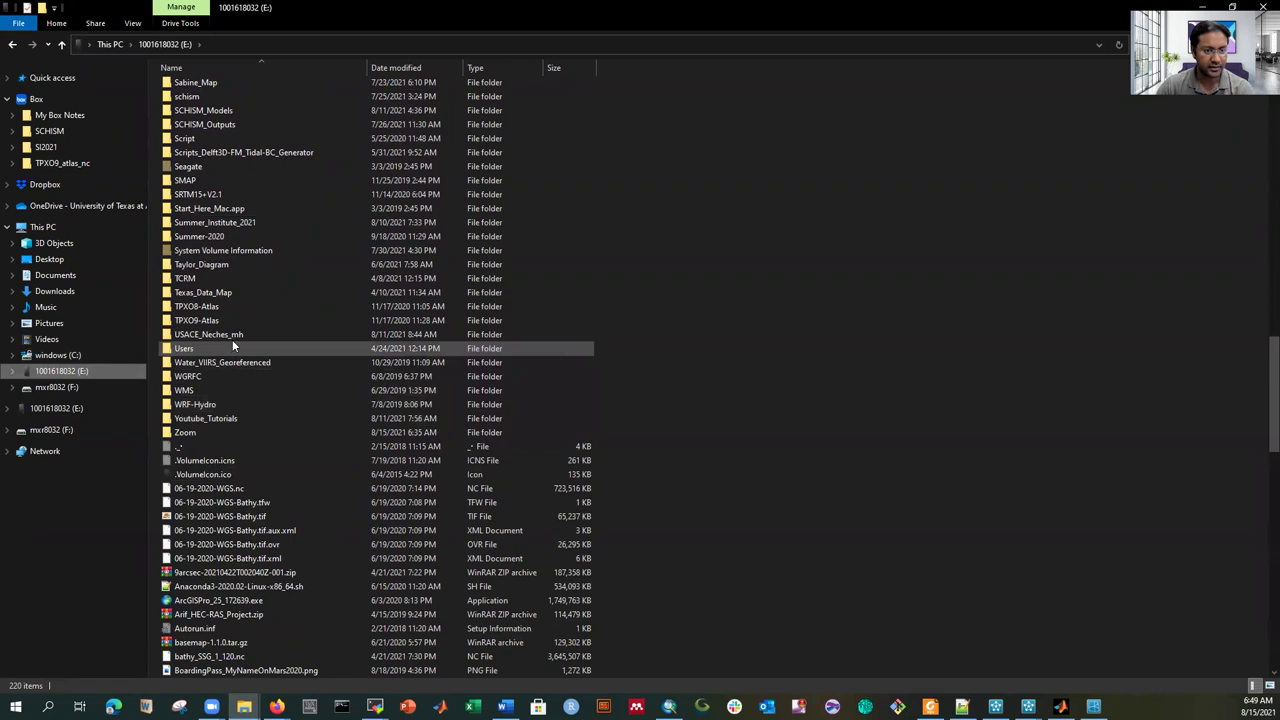
double_click(242, 419)
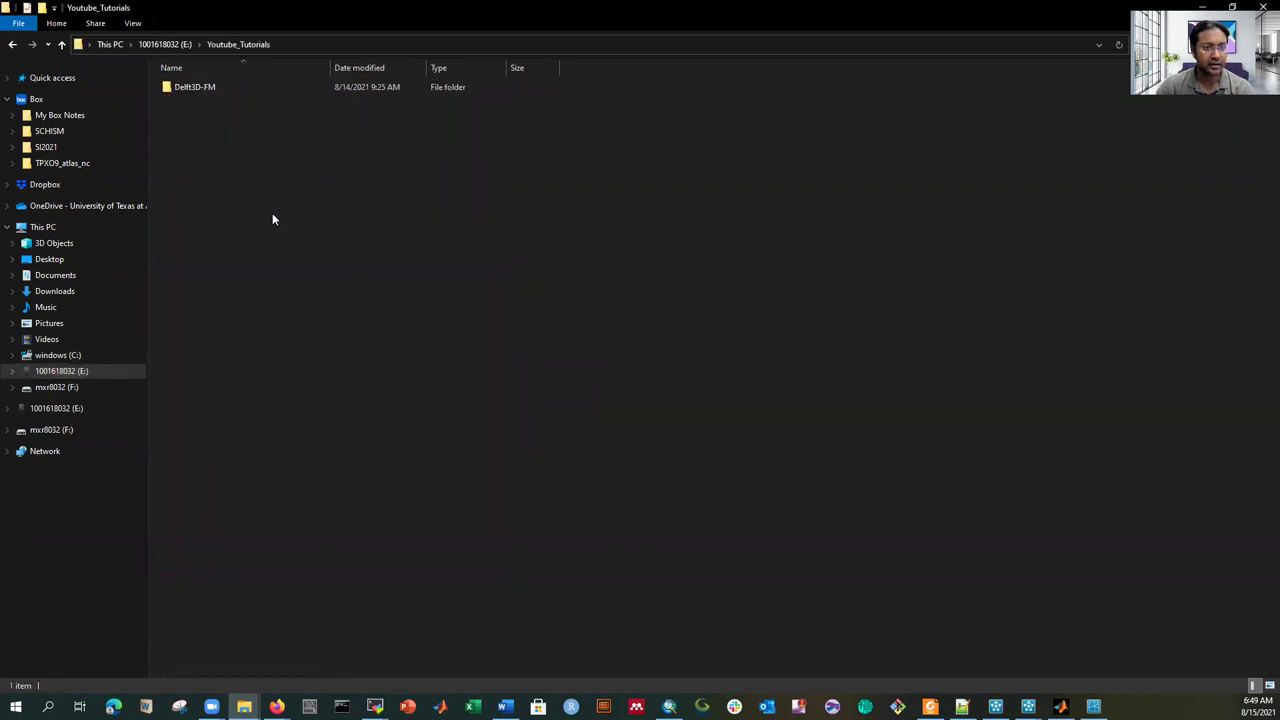
double_click(211, 89)
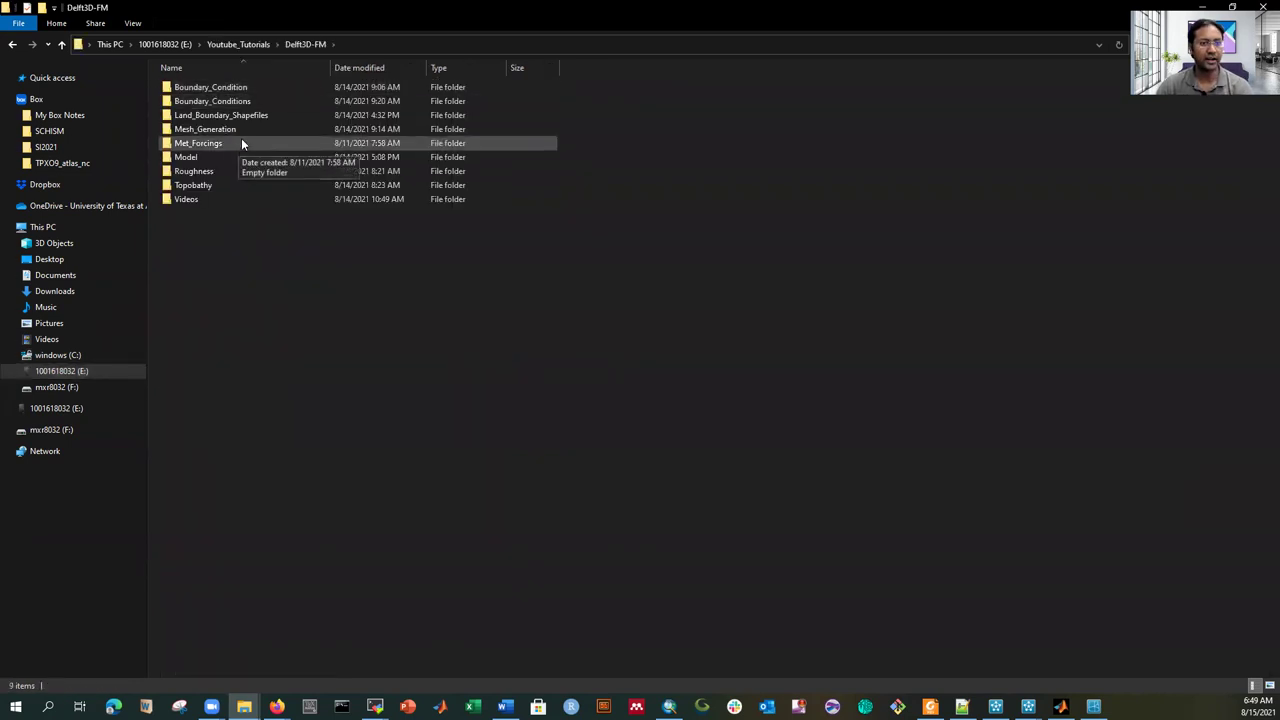
double_click(200, 155)
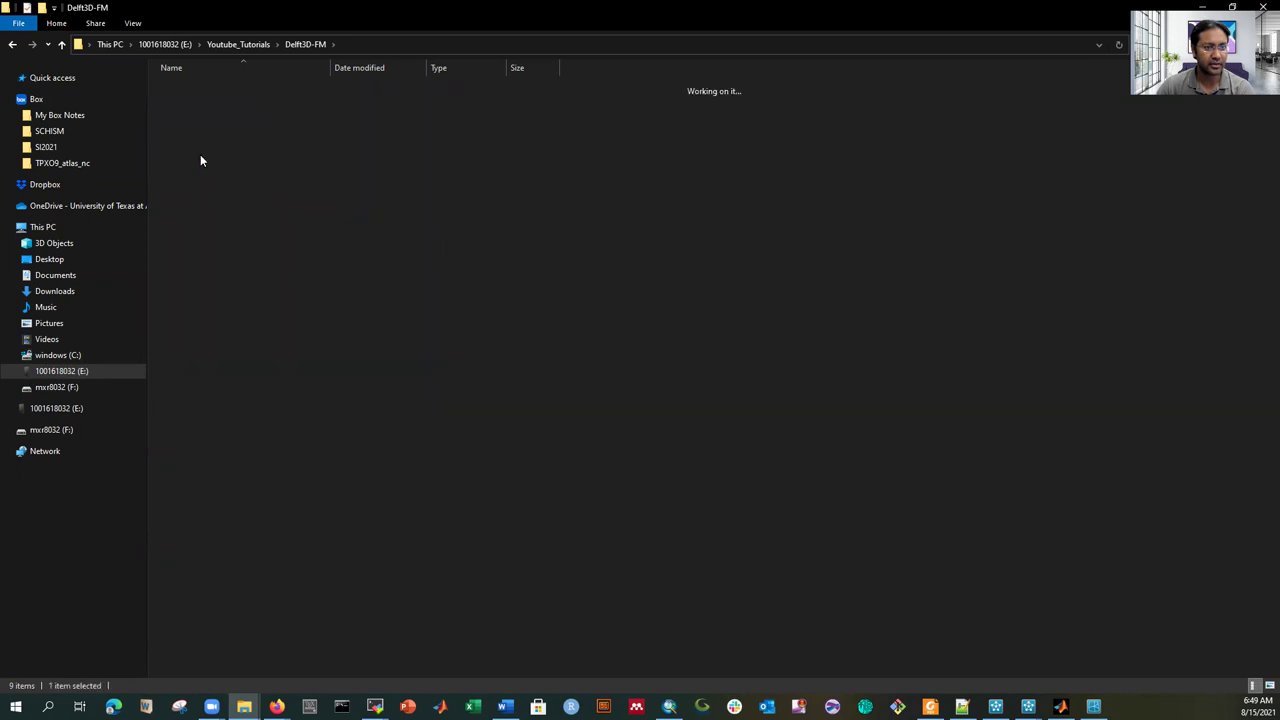
click(209, 147)
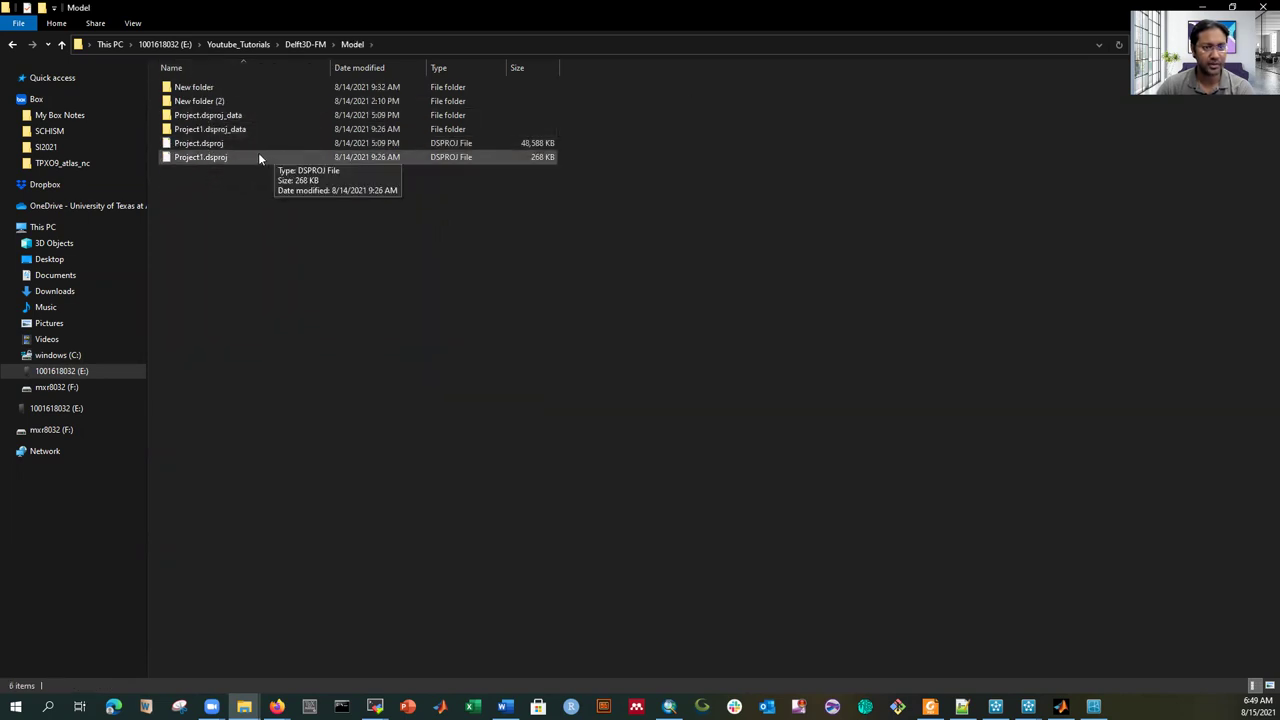
Step: Go into Project.dsproj_data\FlowFM and view the model files in its input folder
click(214, 117)
double_click(214, 117)
double_click(196, 90)
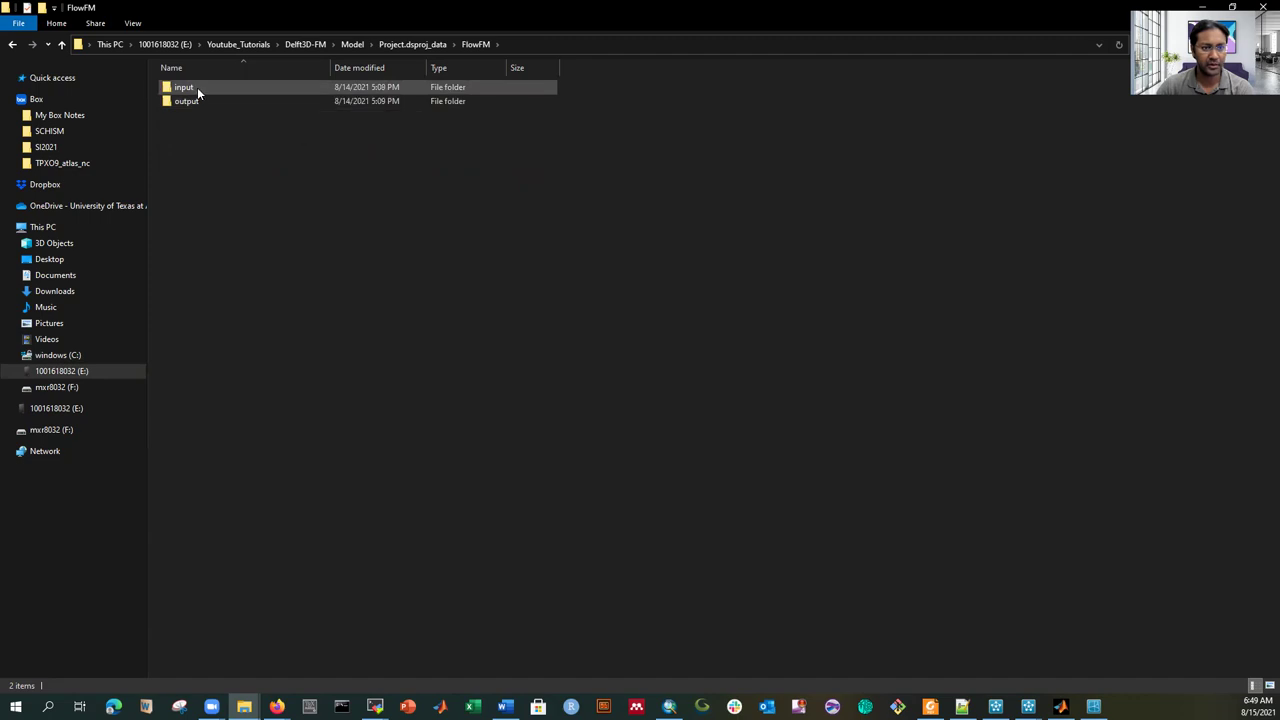
double_click(198, 92)
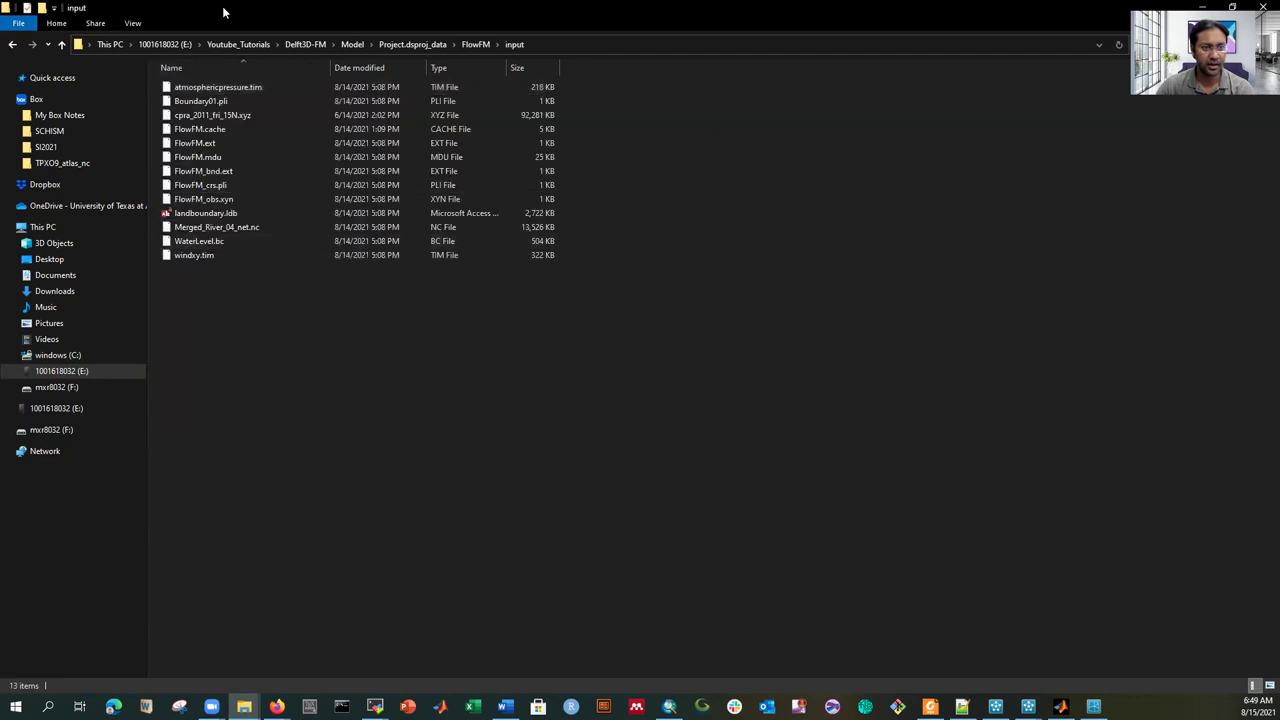
Step: Open FlowFM's output folder instead and copy its full path
click(61, 45)
click(190, 102)
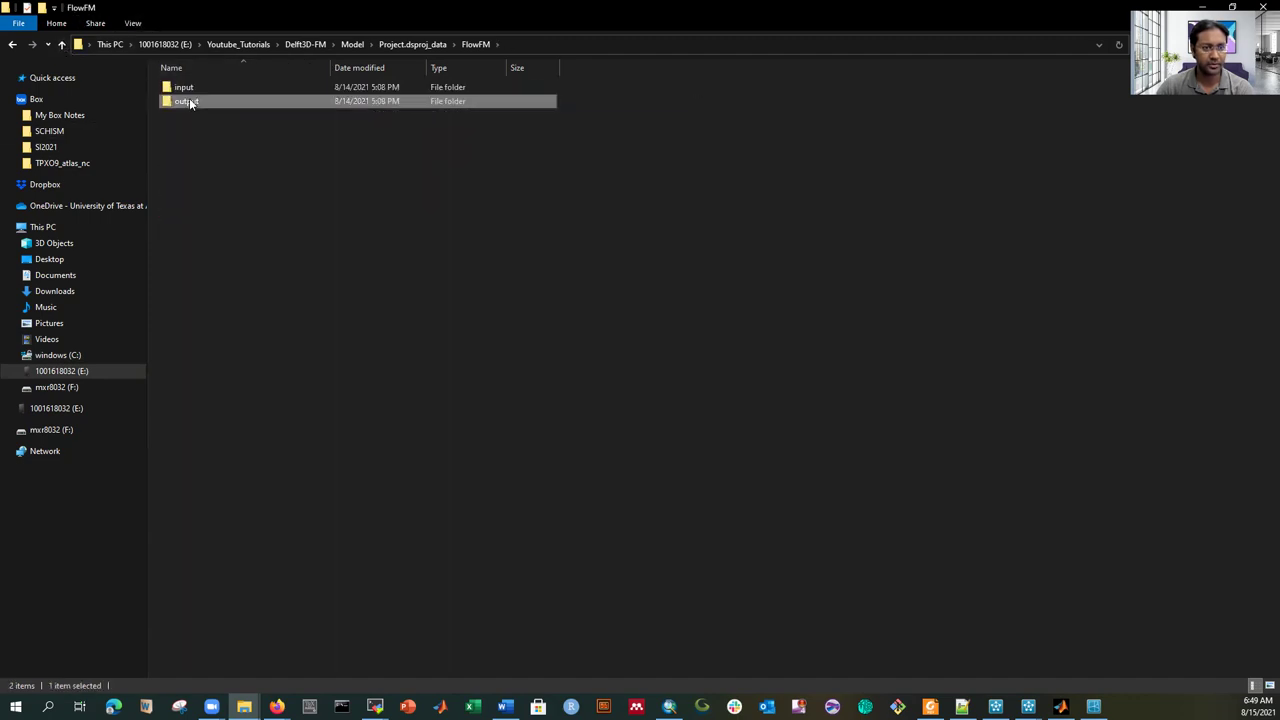
double_click(190, 102)
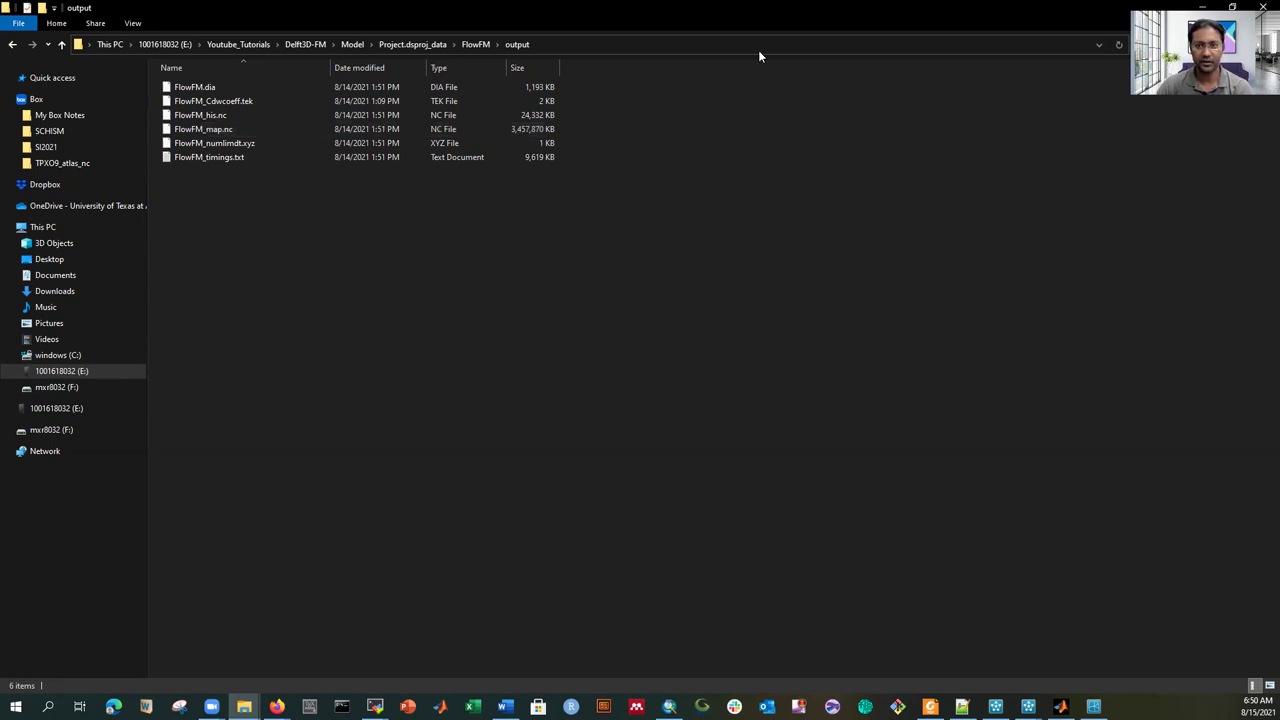
key(alt+d)
key(ctrl+c)
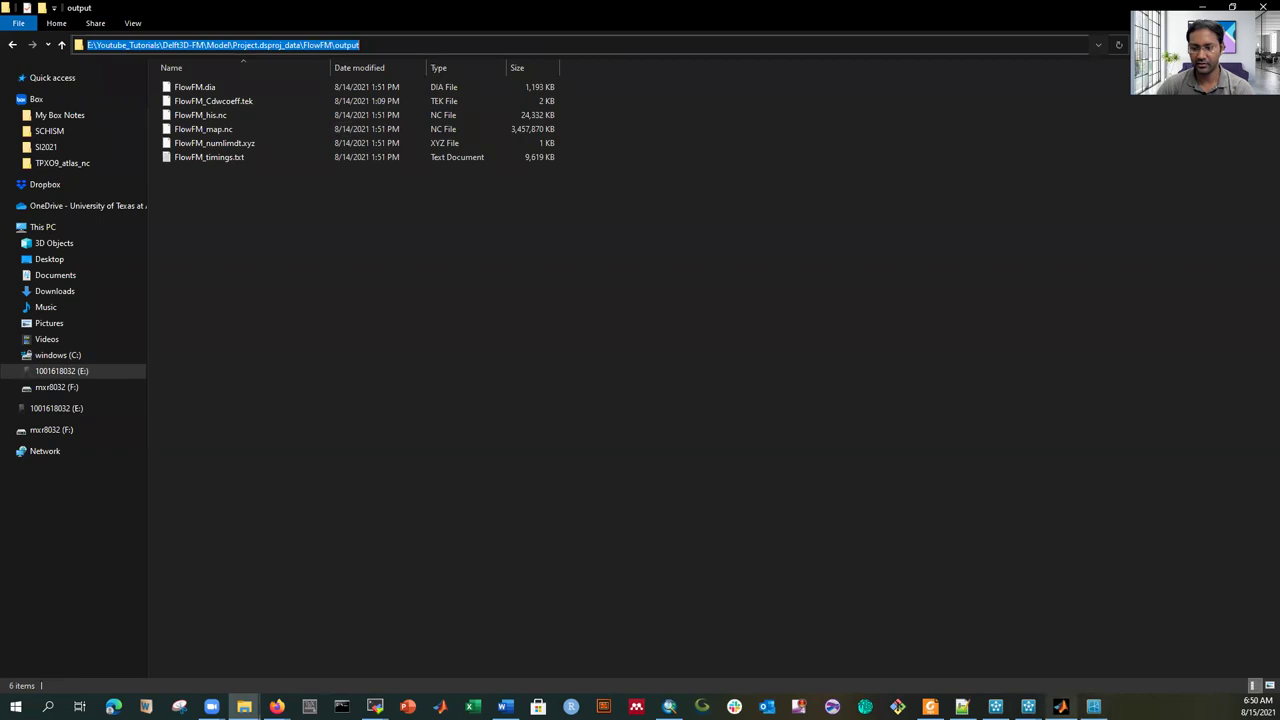
Step: Close the old QUICKPLOT window and set the Delft3D working directory to E:\Youtube_Tutorials\Delft3D-FM\Model\Project.dsproj_data\FlowFM\output
click(1061, 707)
click(692, 134)
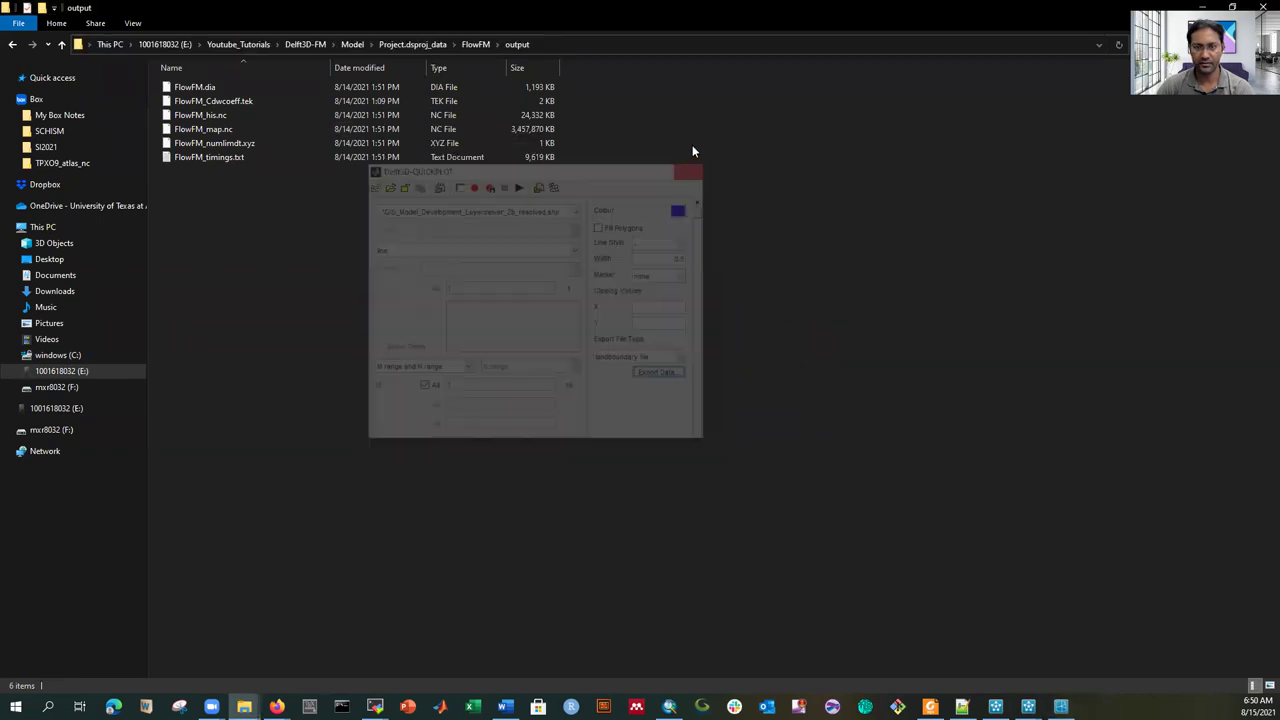
click(995, 707)
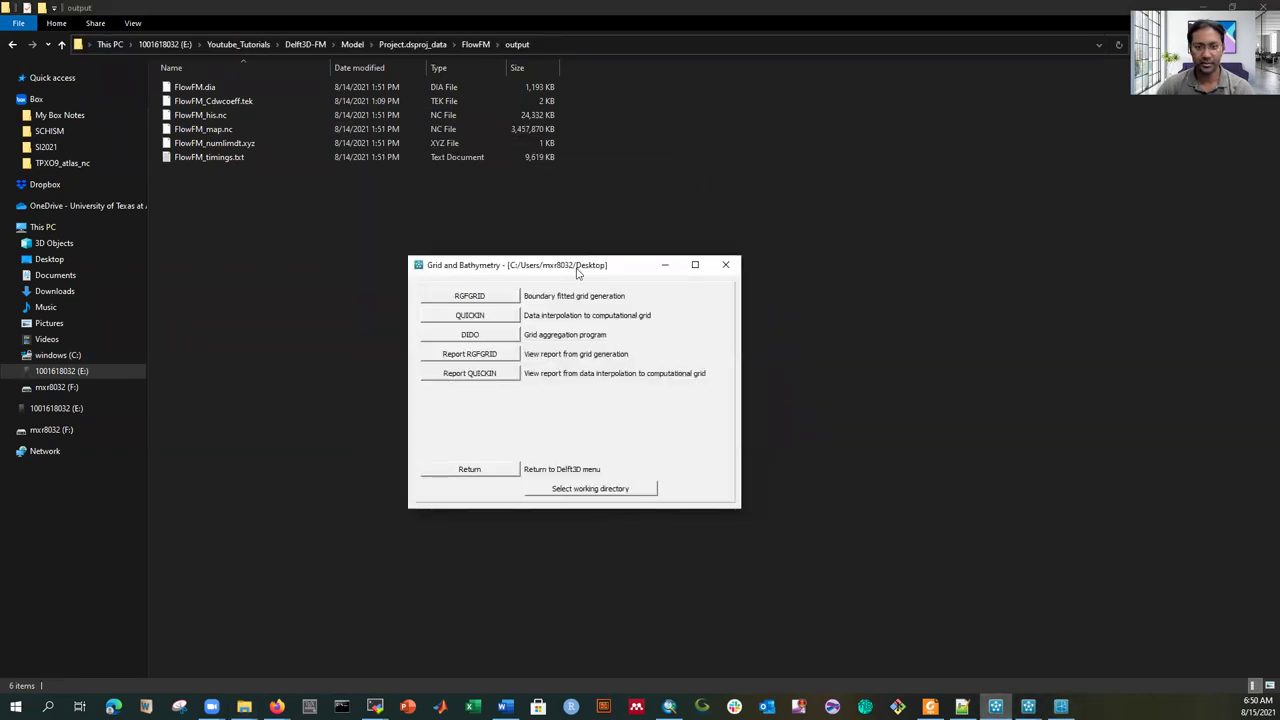
drag(573, 267, 539, 235)
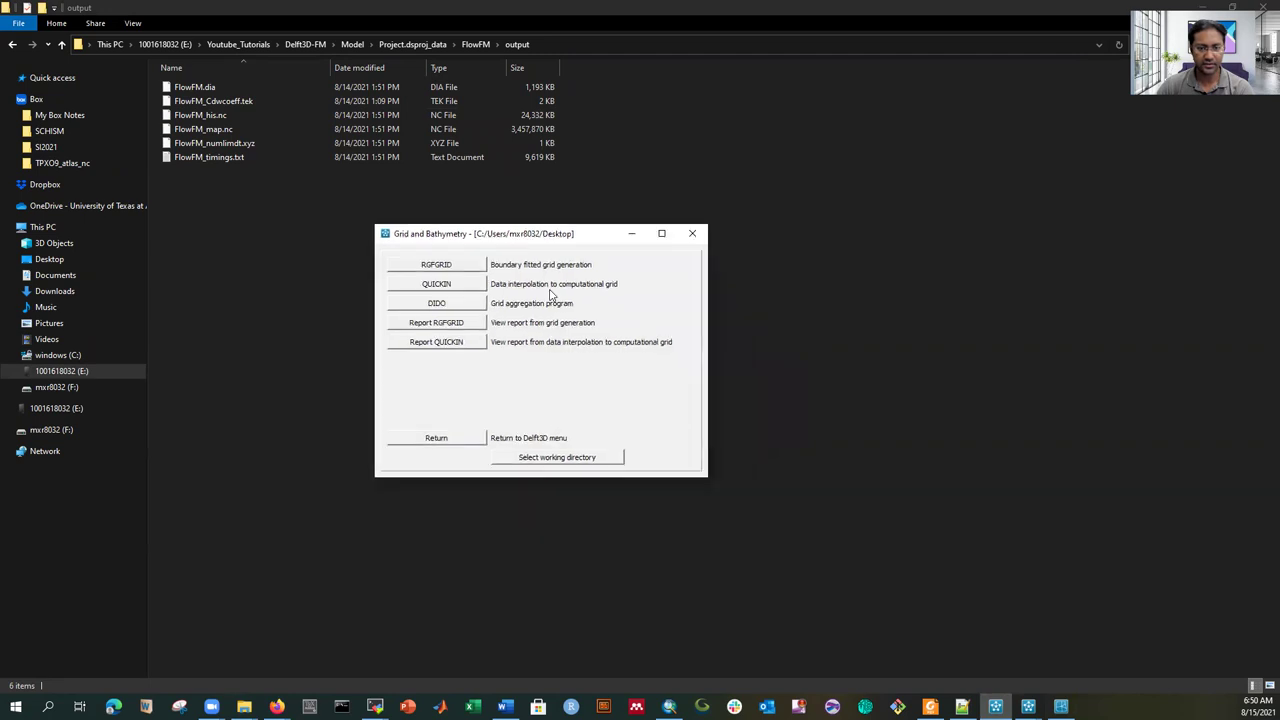
click(554, 457)
click(643, 561)
key(ctrl+v)
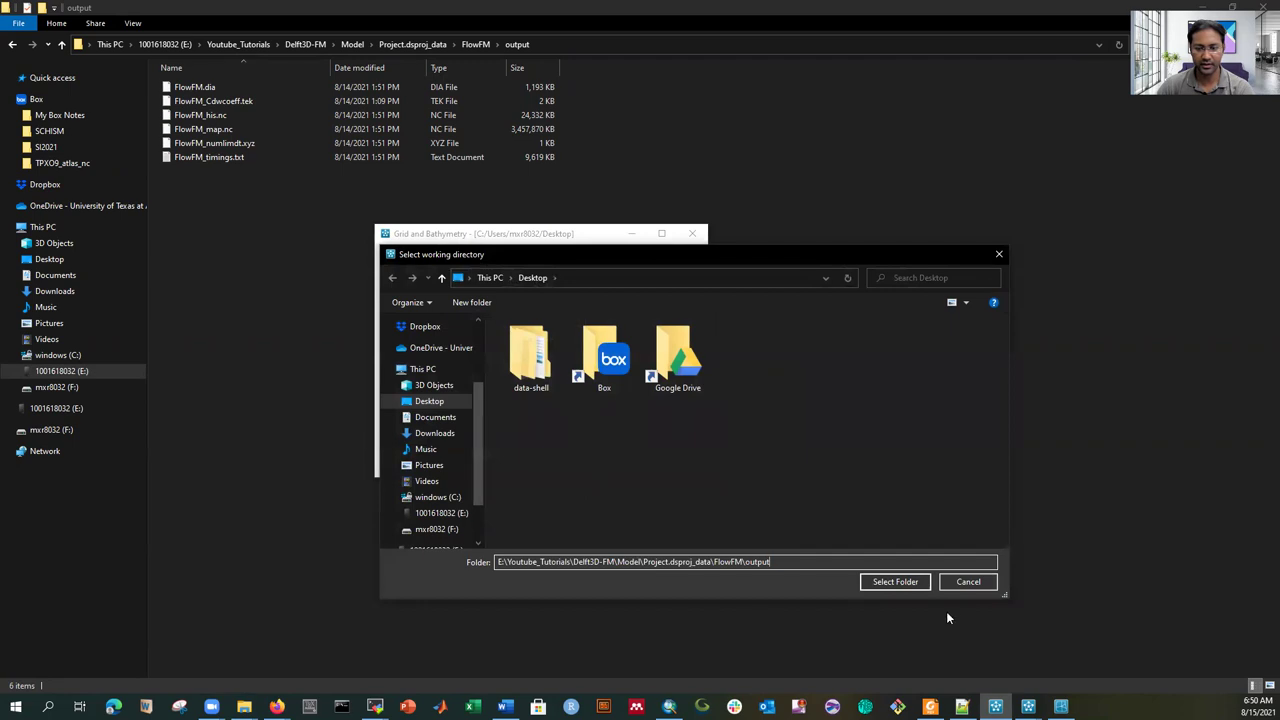
click(910, 589)
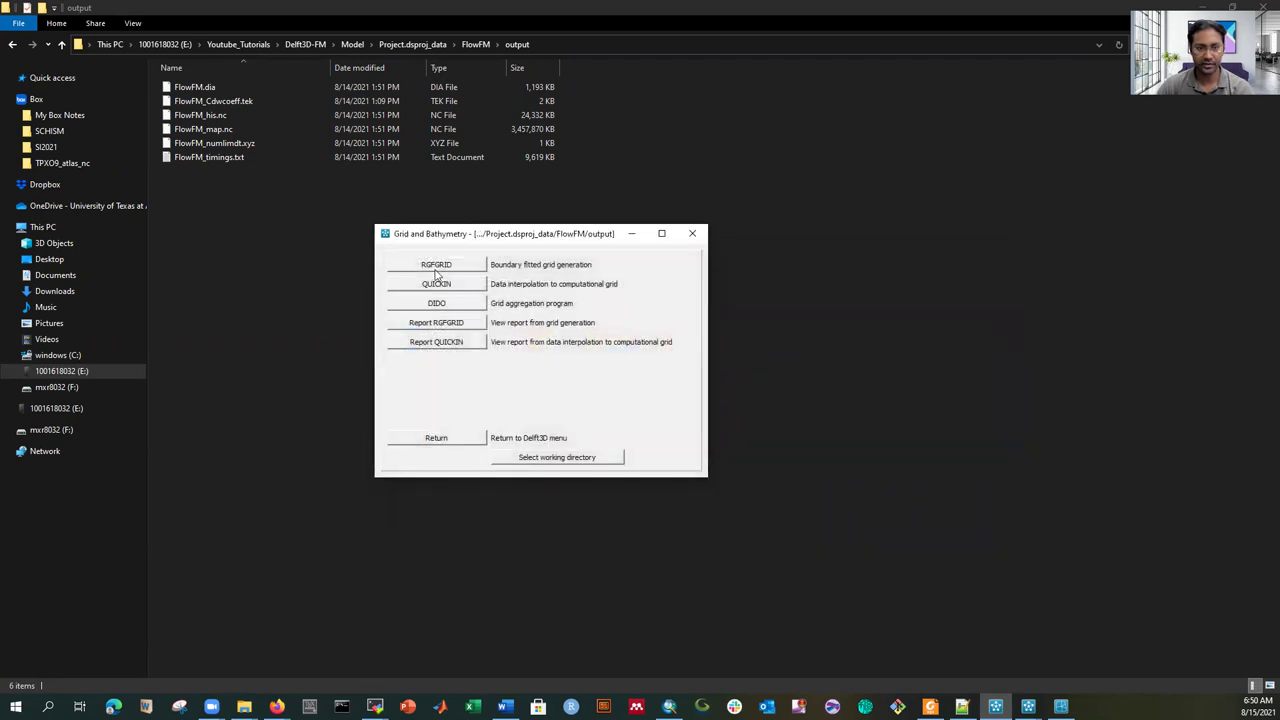
Step: Return to the main Delft3D menu and launch QUICKPLOT from the Delft3D Utilities
click(433, 440)
click(434, 382)
click(433, 265)
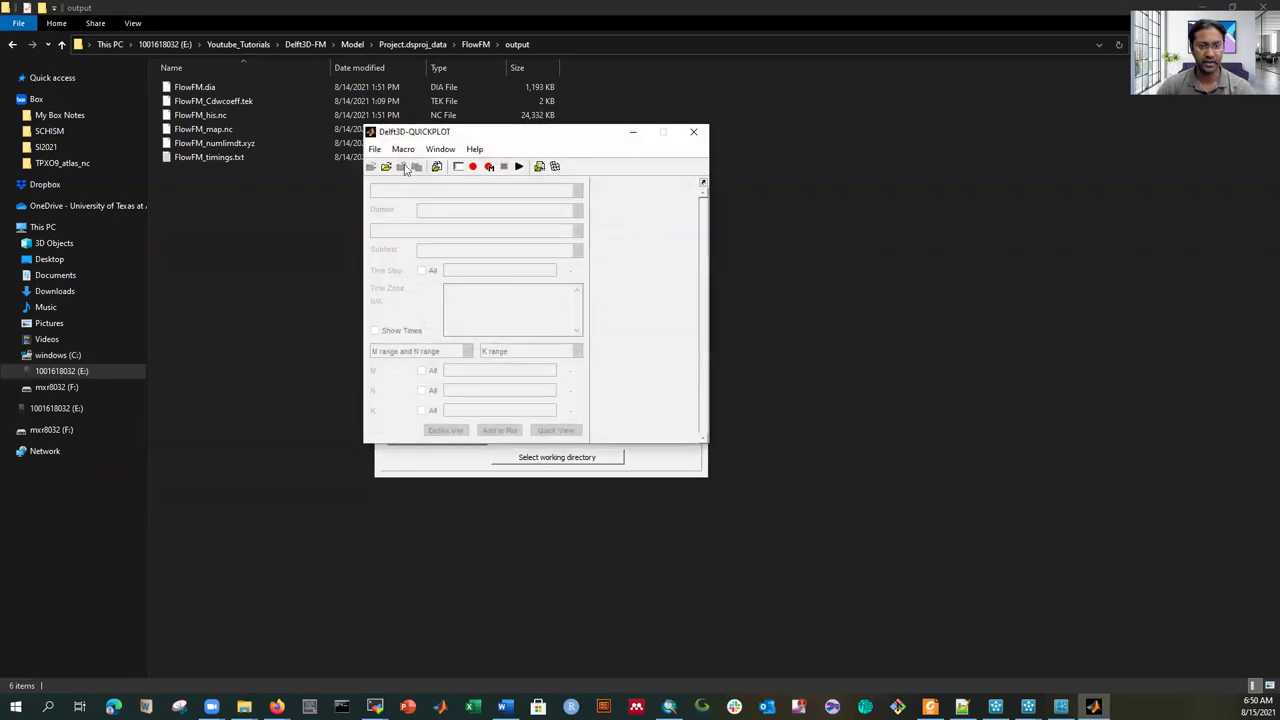
Step: Load the NetCDF history file FlowFM_his.nc from the output folder into QUICKPLOT
click(386, 167)
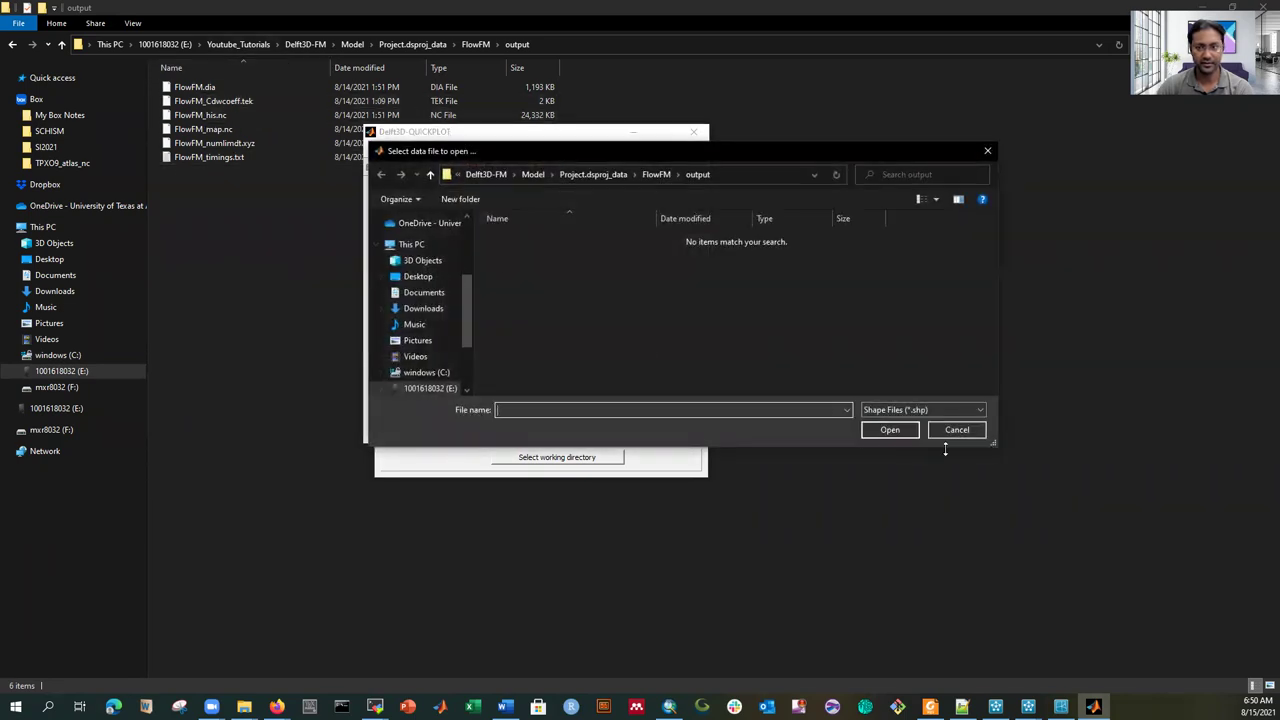
click(917, 409)
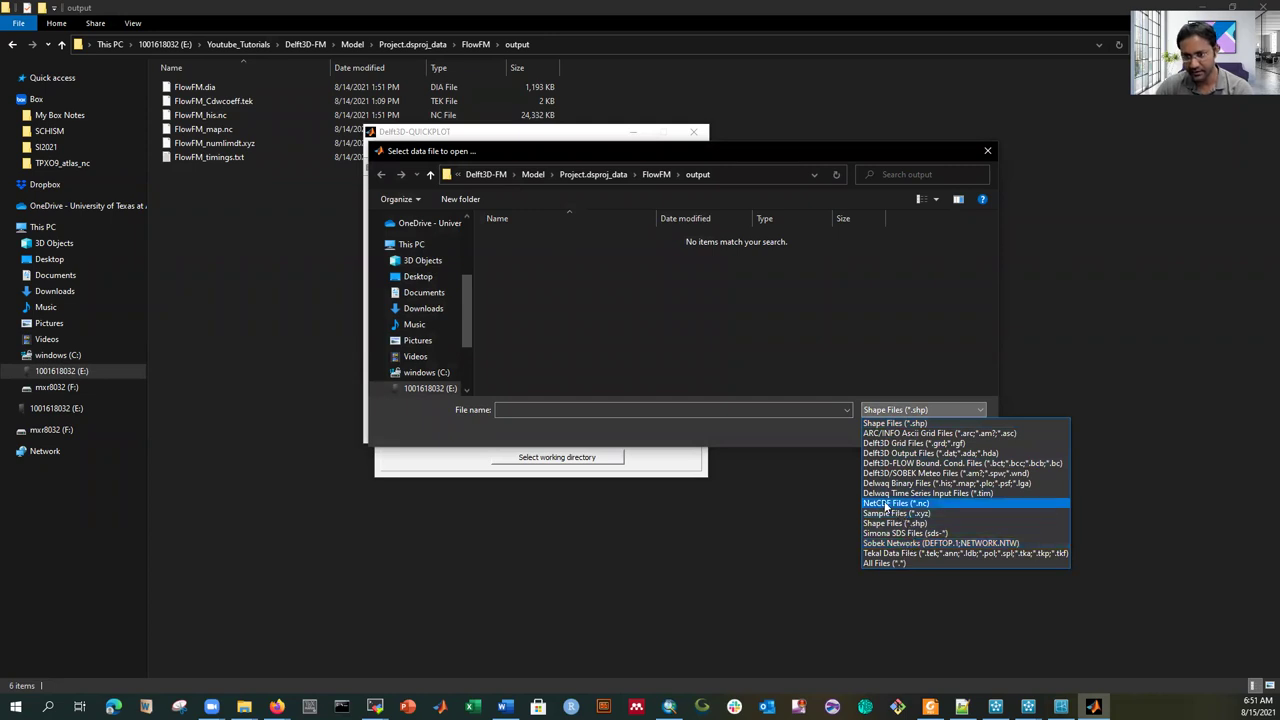
click(884, 503)
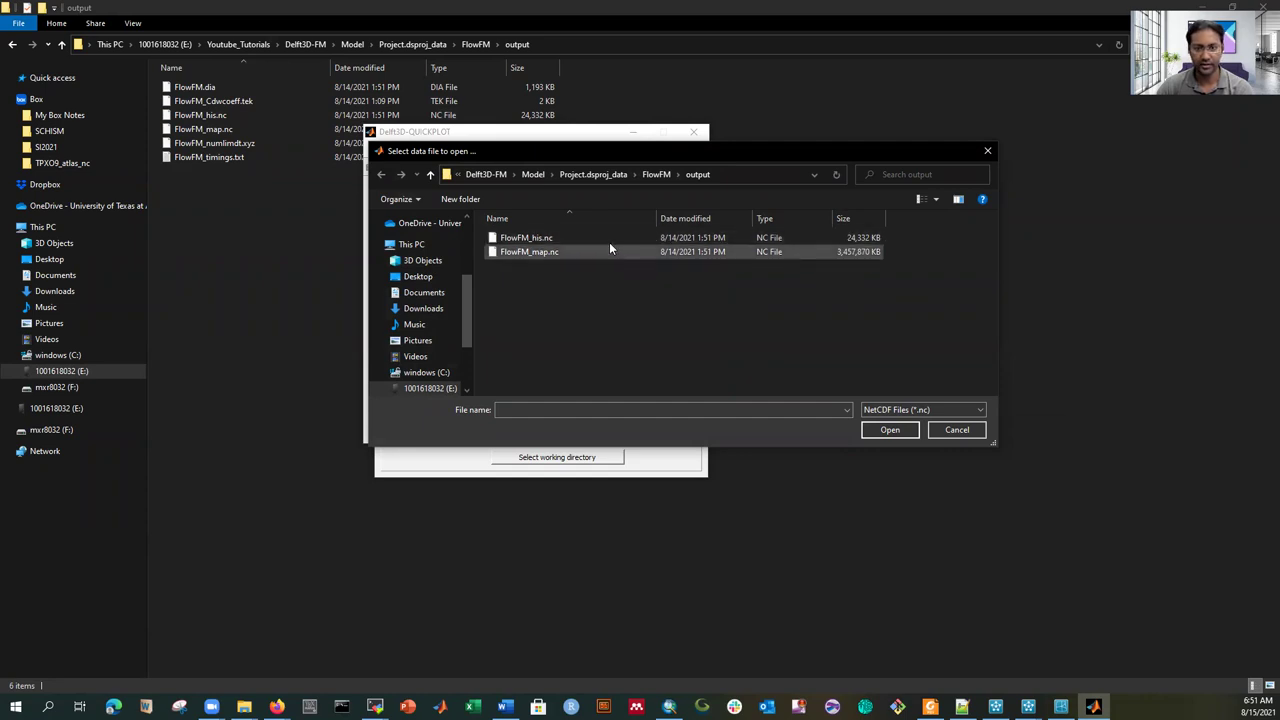
click(537, 240)
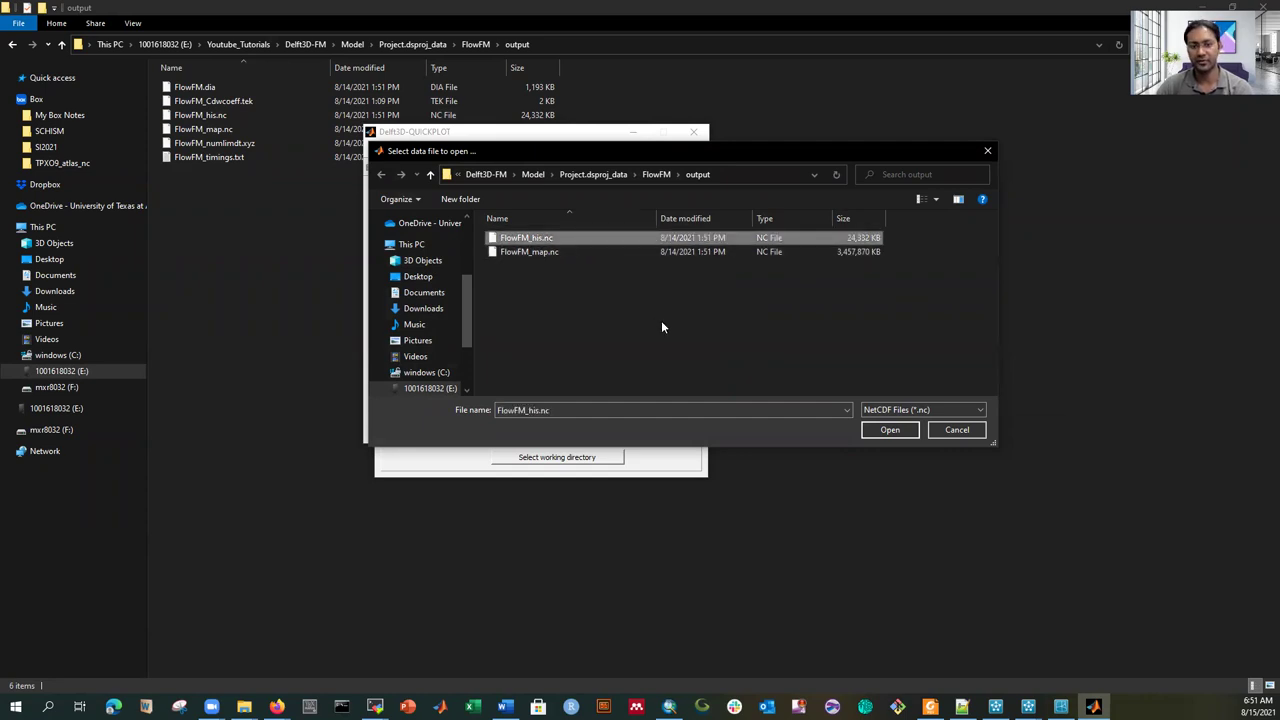
click(888, 430)
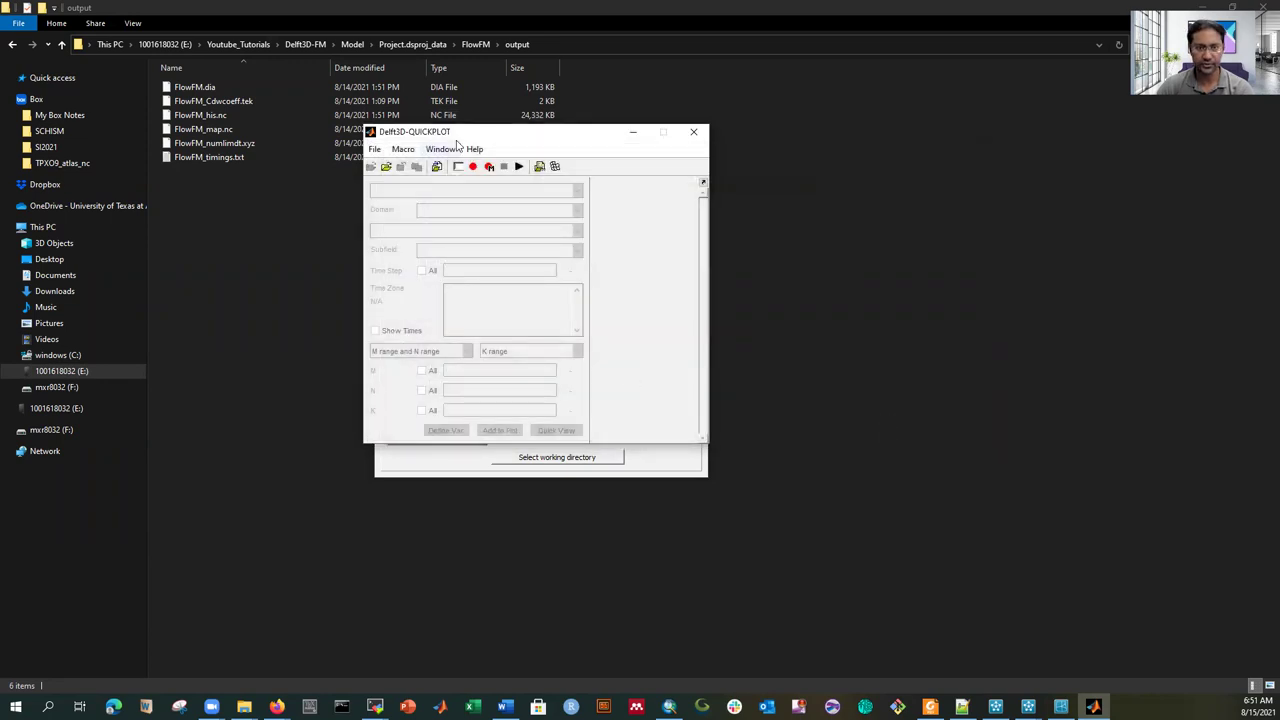
Step: Reposition the QUICKPLOT window, bring it back in front of Delft3D Utilities, and close its message window
drag(510, 143, 556, 183)
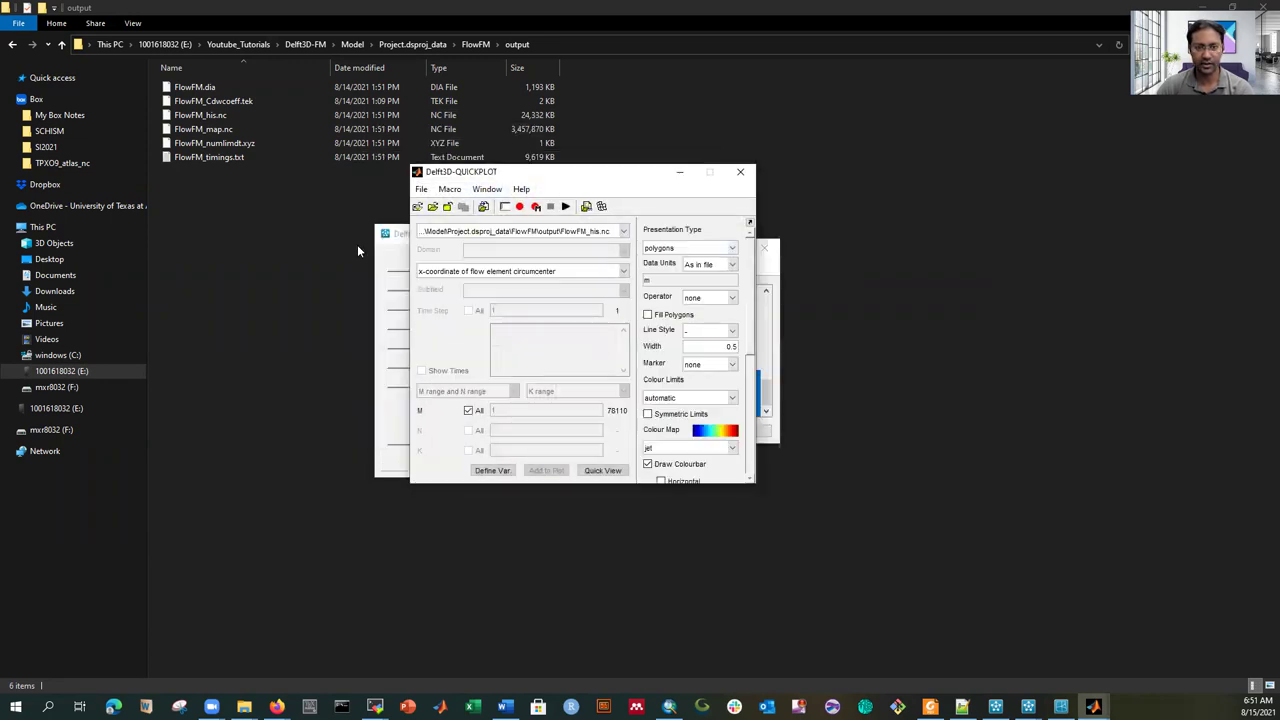
click(393, 235)
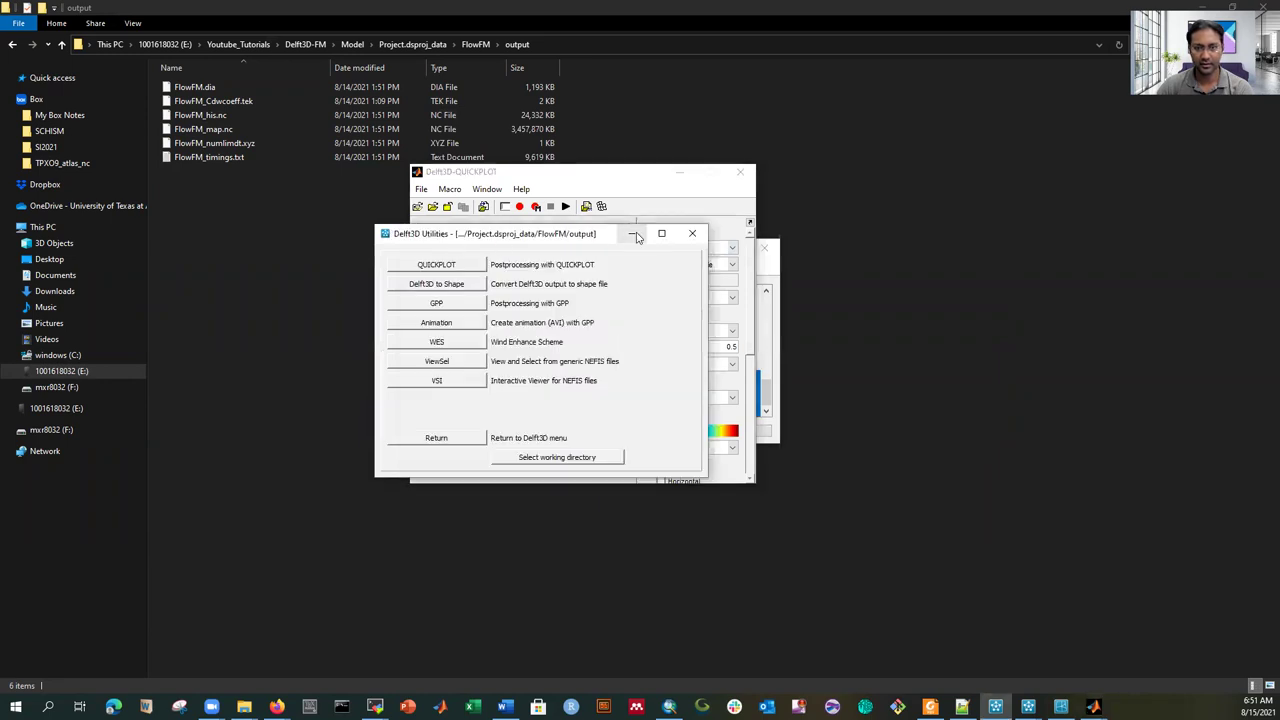
click(638, 191)
mouse_move(1095, 705)
click(1123, 628)
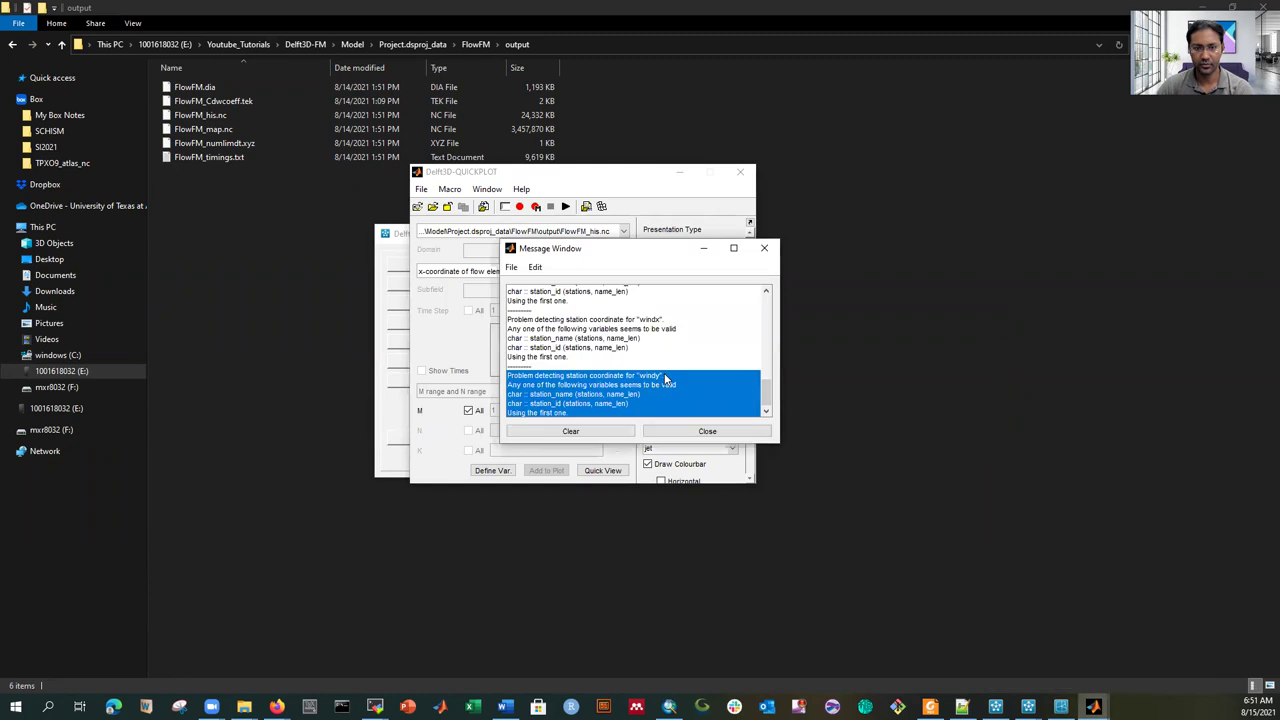
click(707, 431)
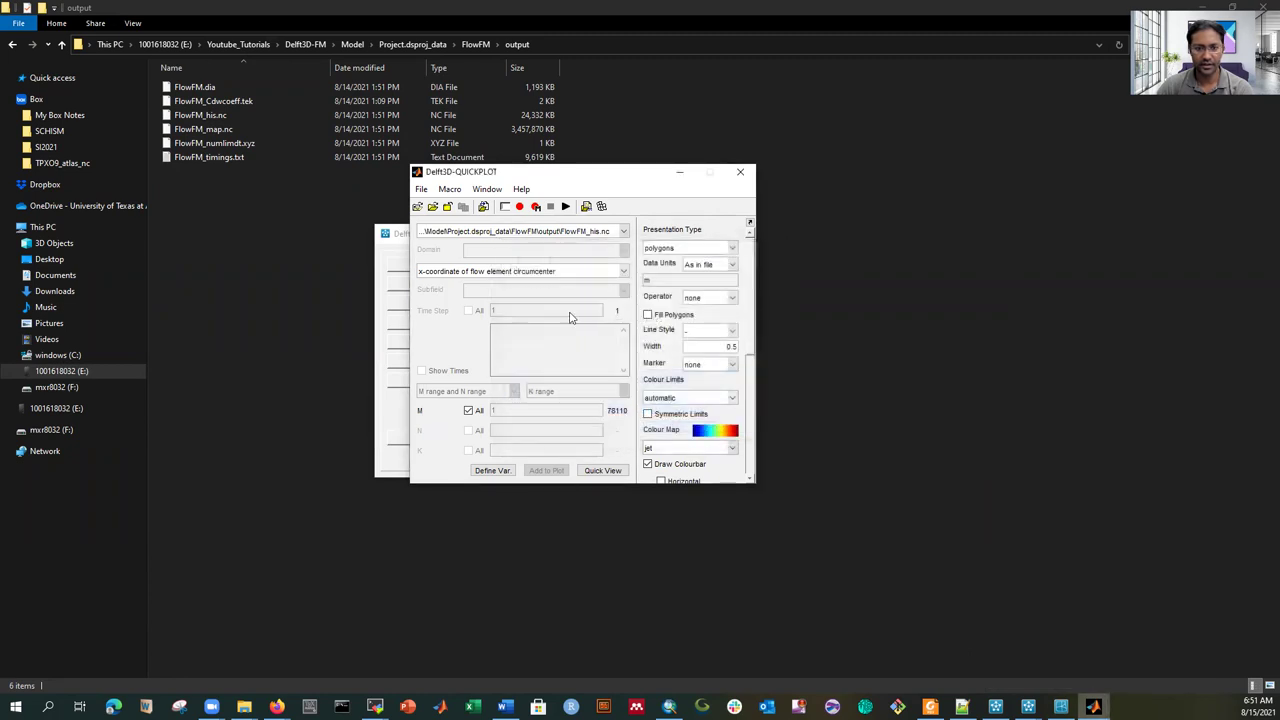
Step: Plot the water level (points) time series at station ObservationPoint01 with Quick View
click(624, 274)
scroll(515, 350, down, 9)
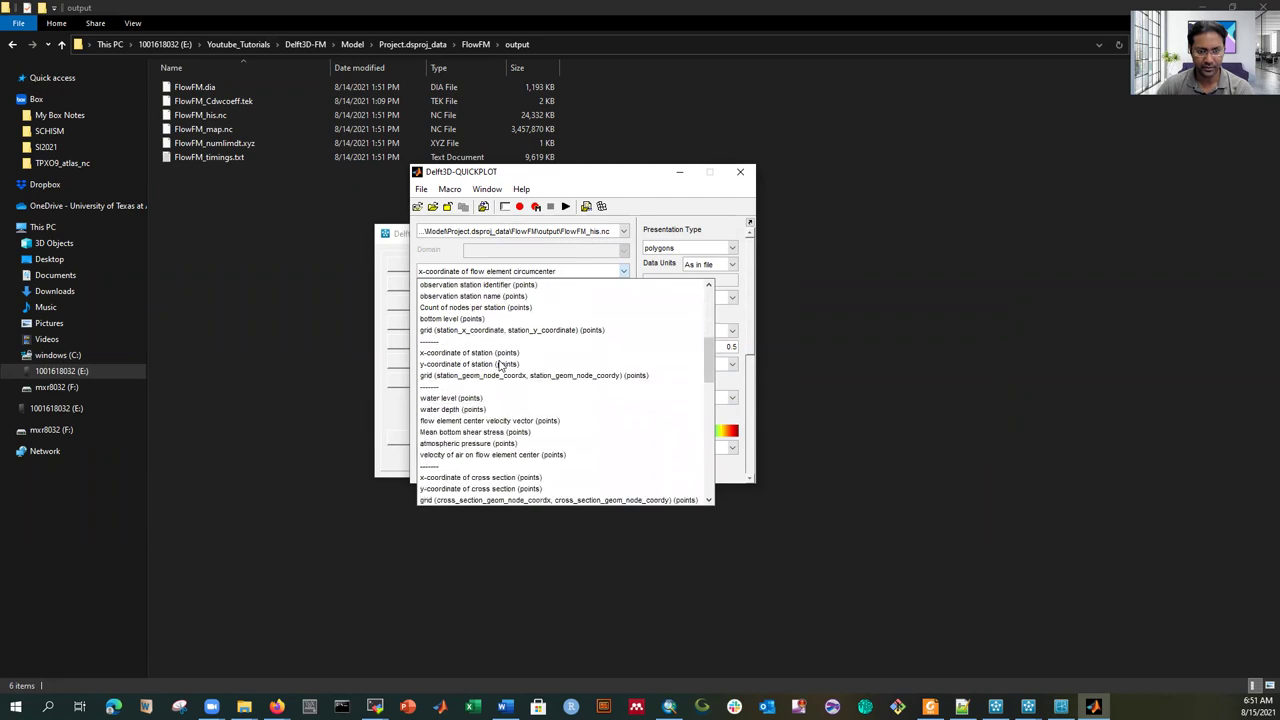
click(461, 398)
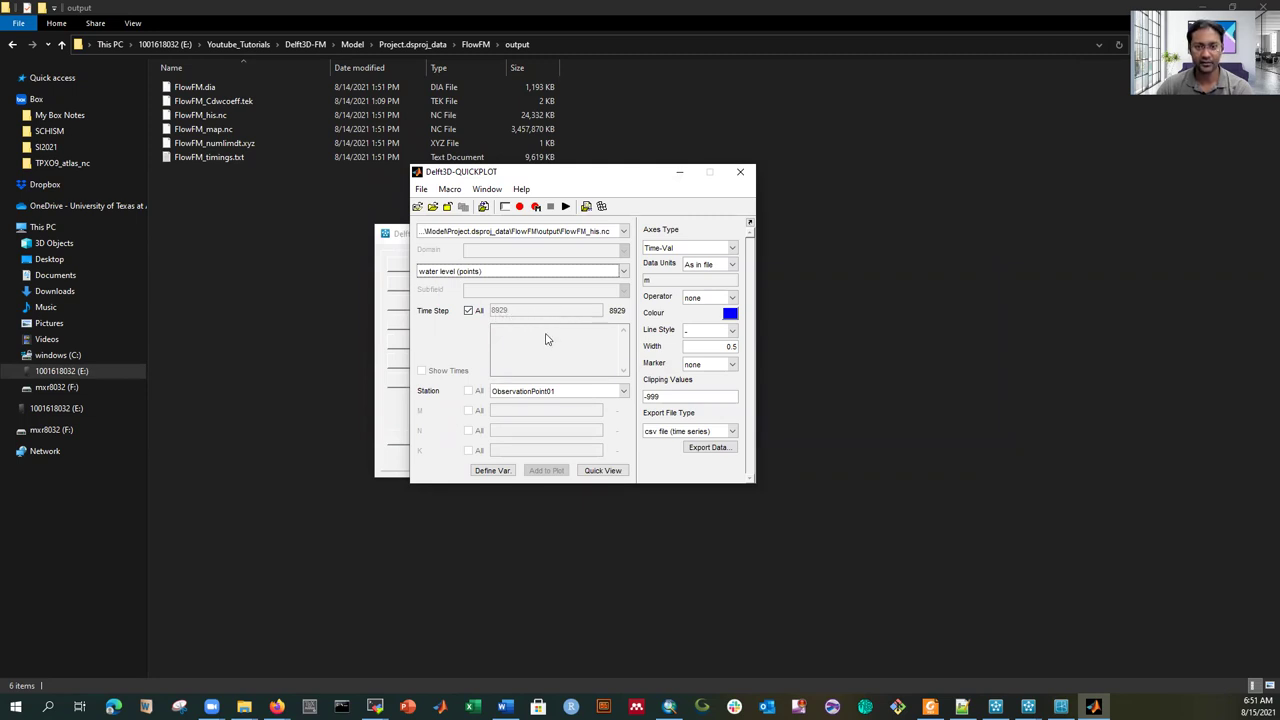
click(624, 392)
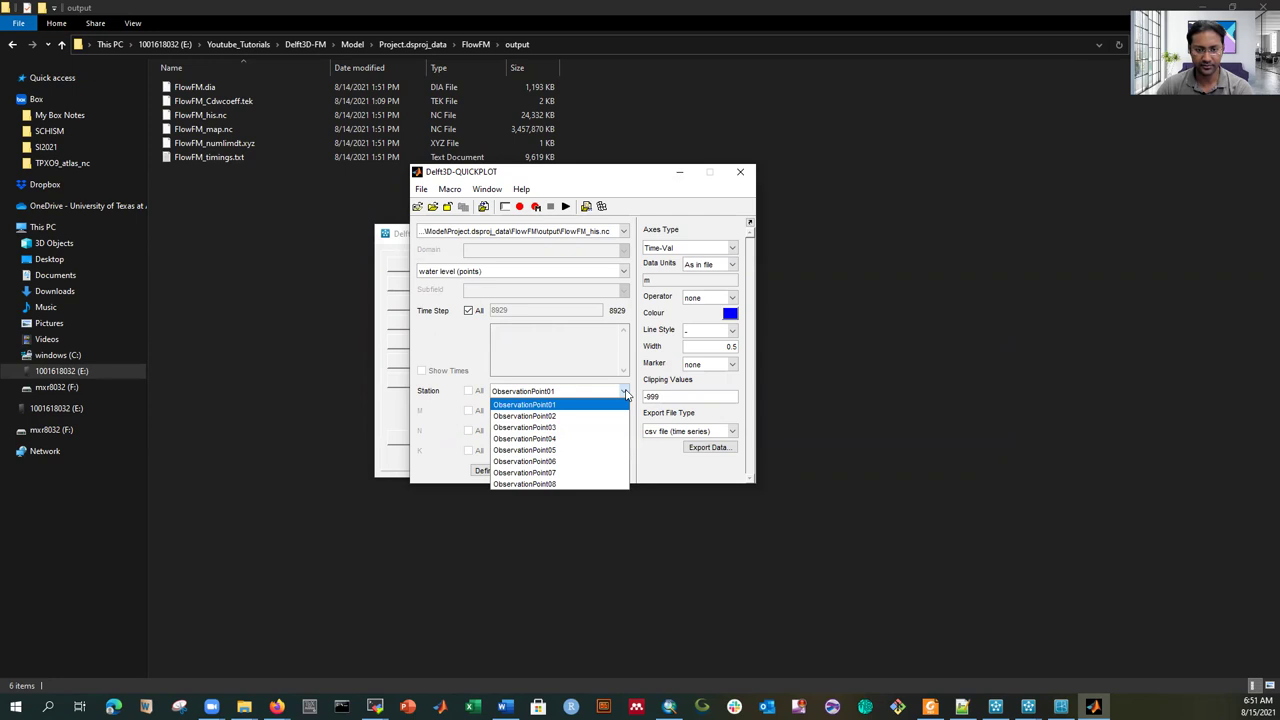
click(566, 406)
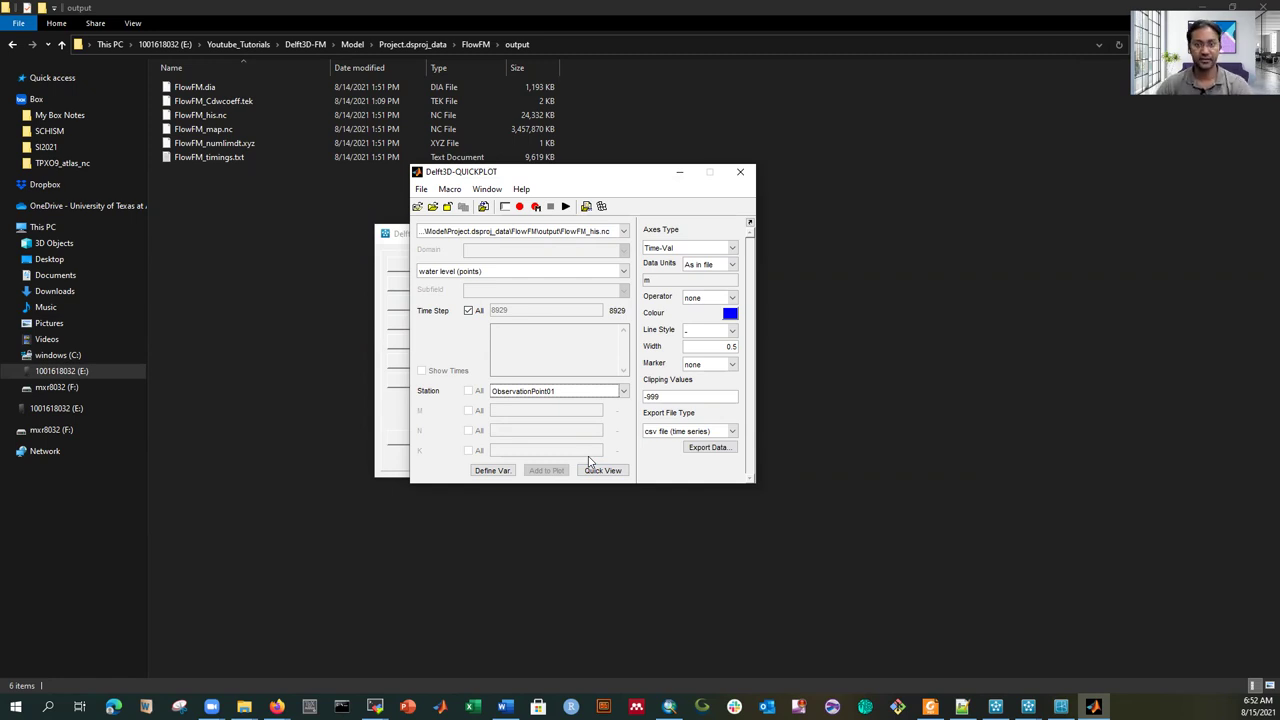
click(623, 392)
click(623, 395)
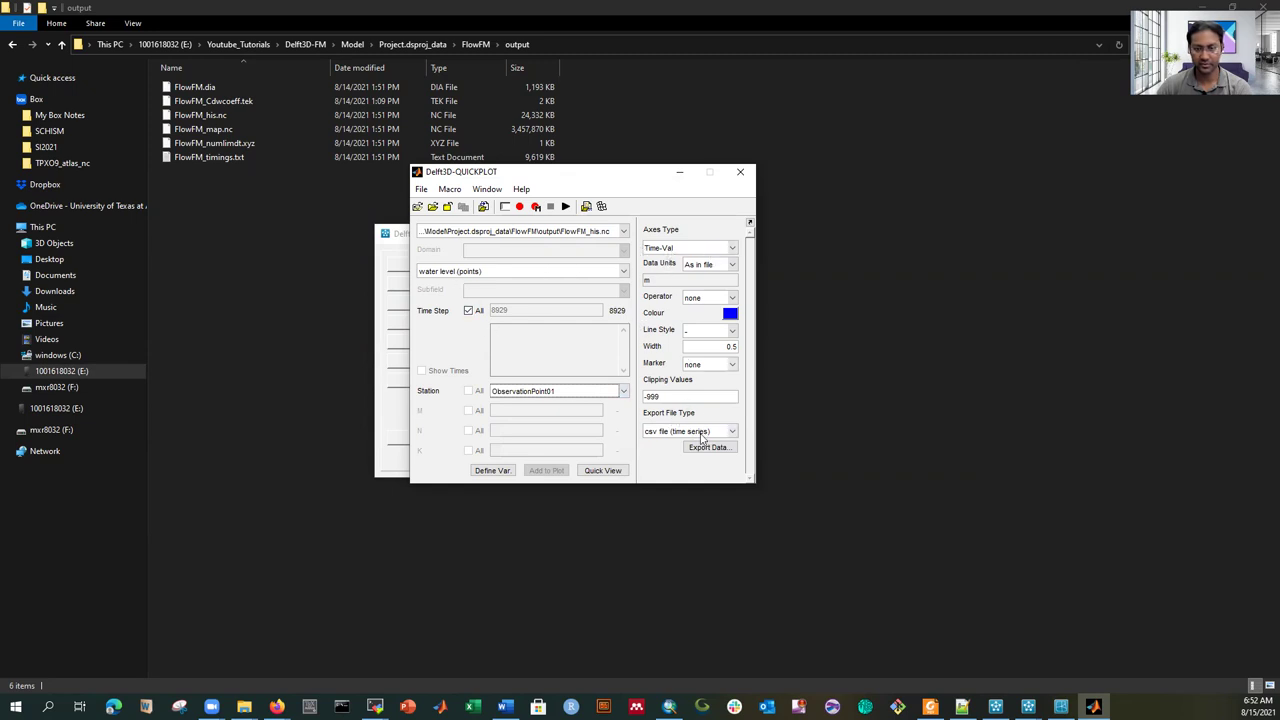
click(596, 474)
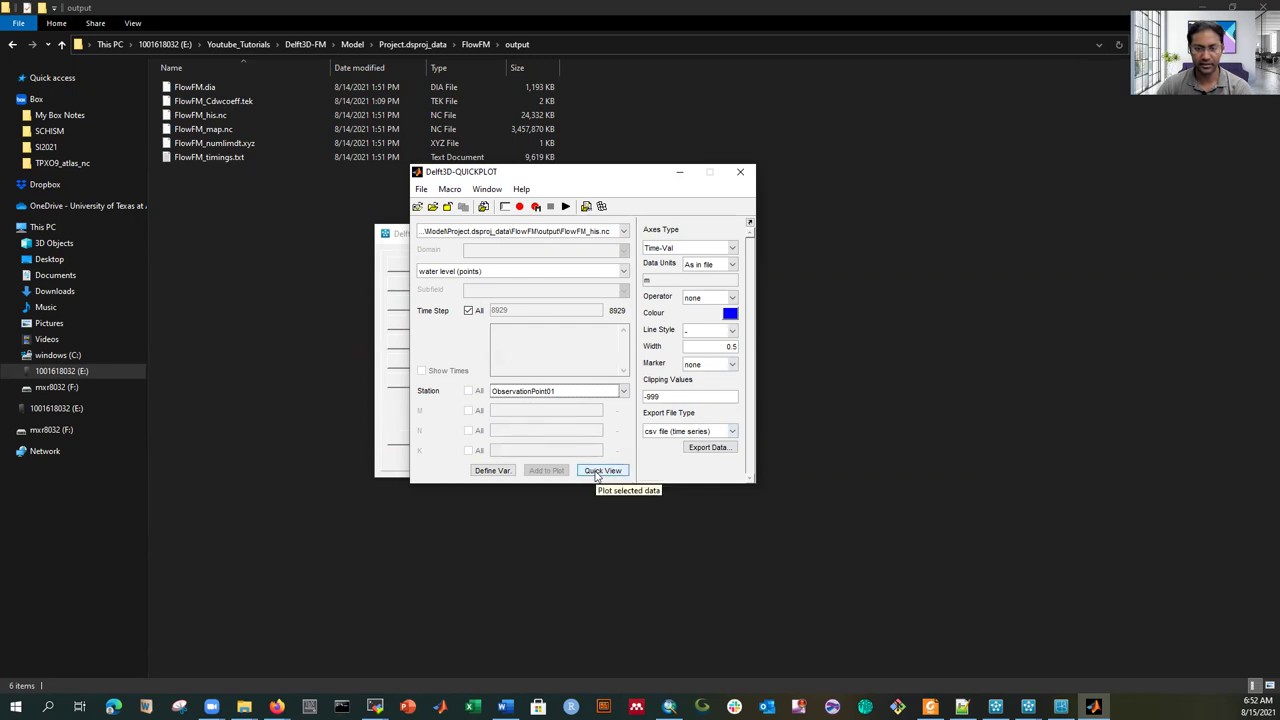
Step: Quick-view the ObservationPoint01 water level, overlay ObservationPoint02 on the plot in red, and inspect the figure at full size
click(594, 471)
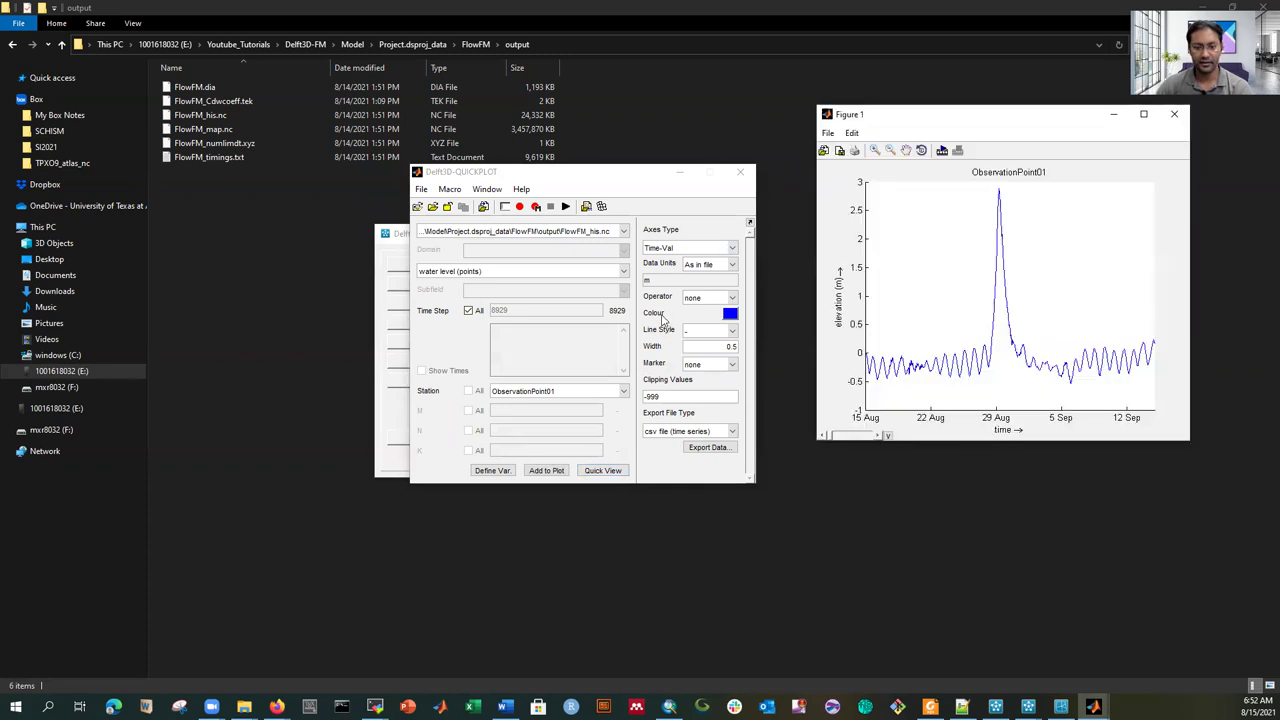
click(624, 392)
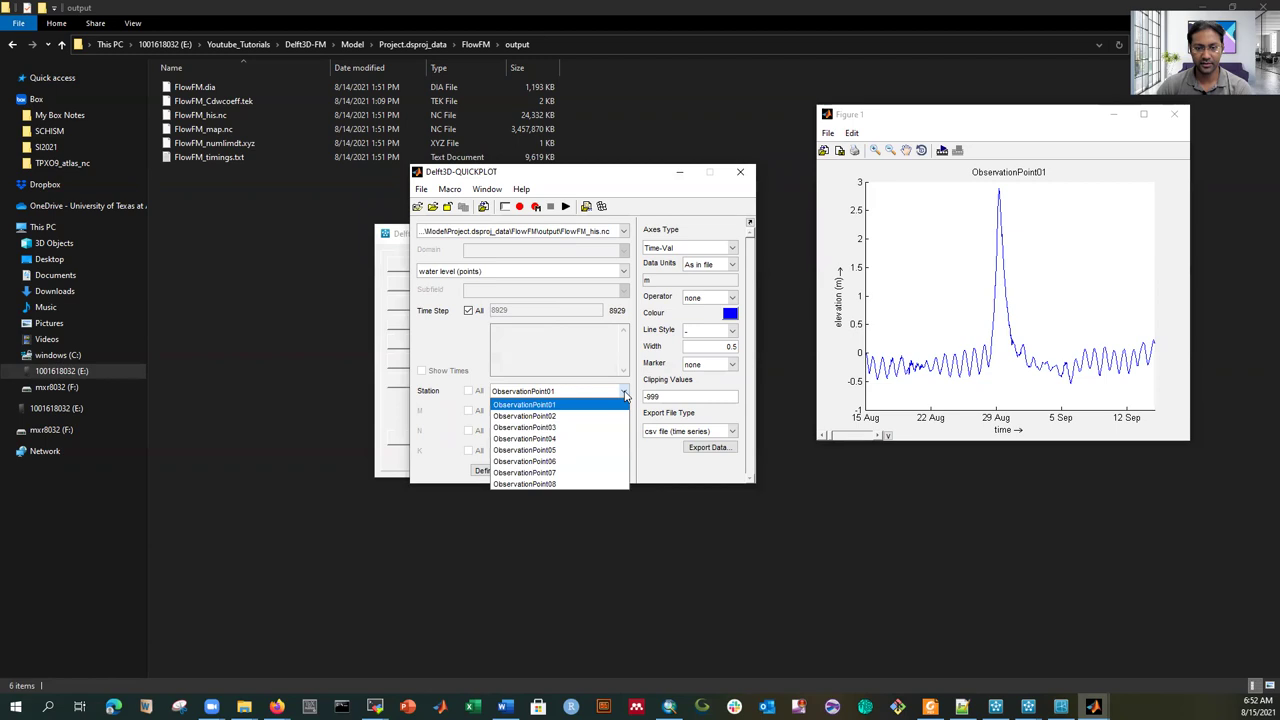
click(565, 417)
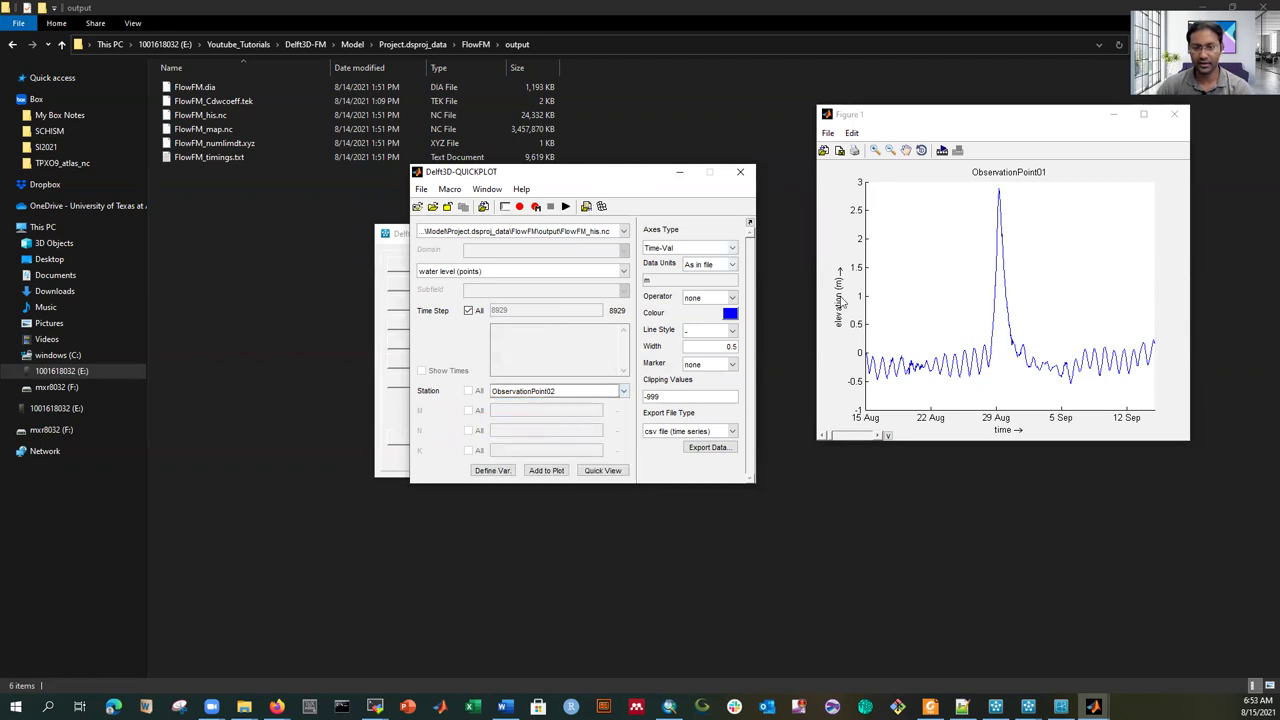
click(731, 314)
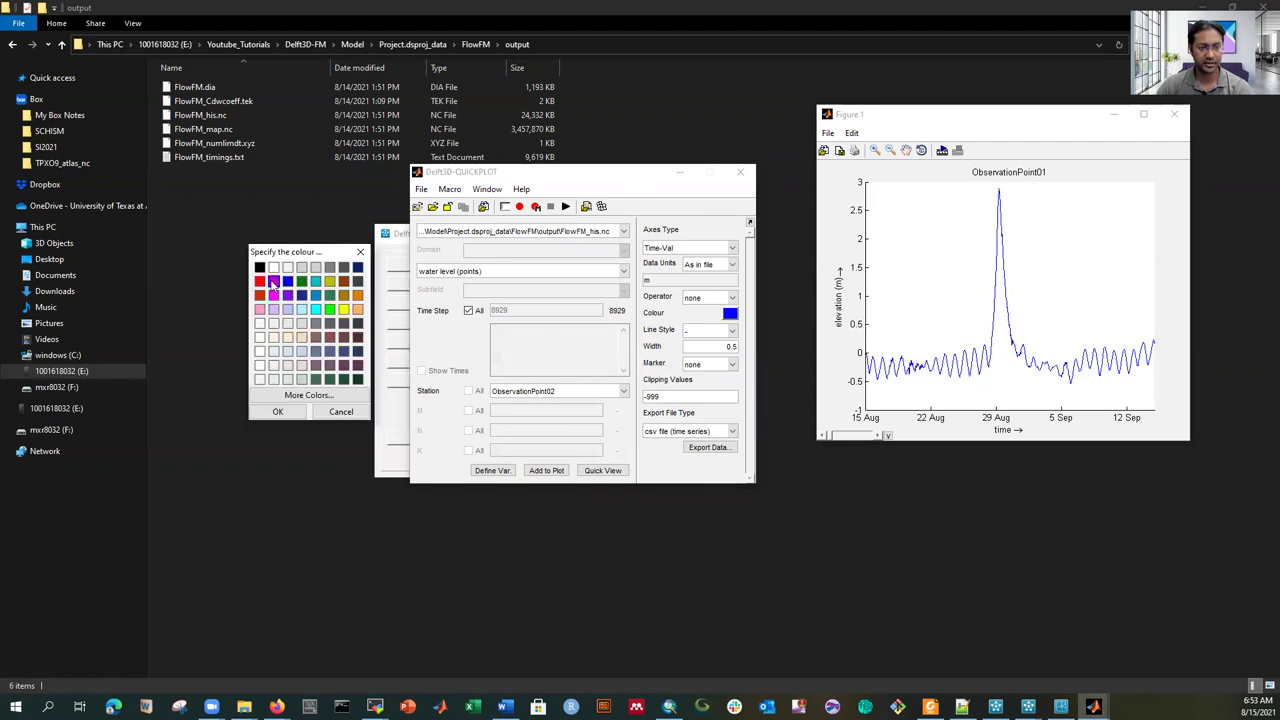
click(285, 417)
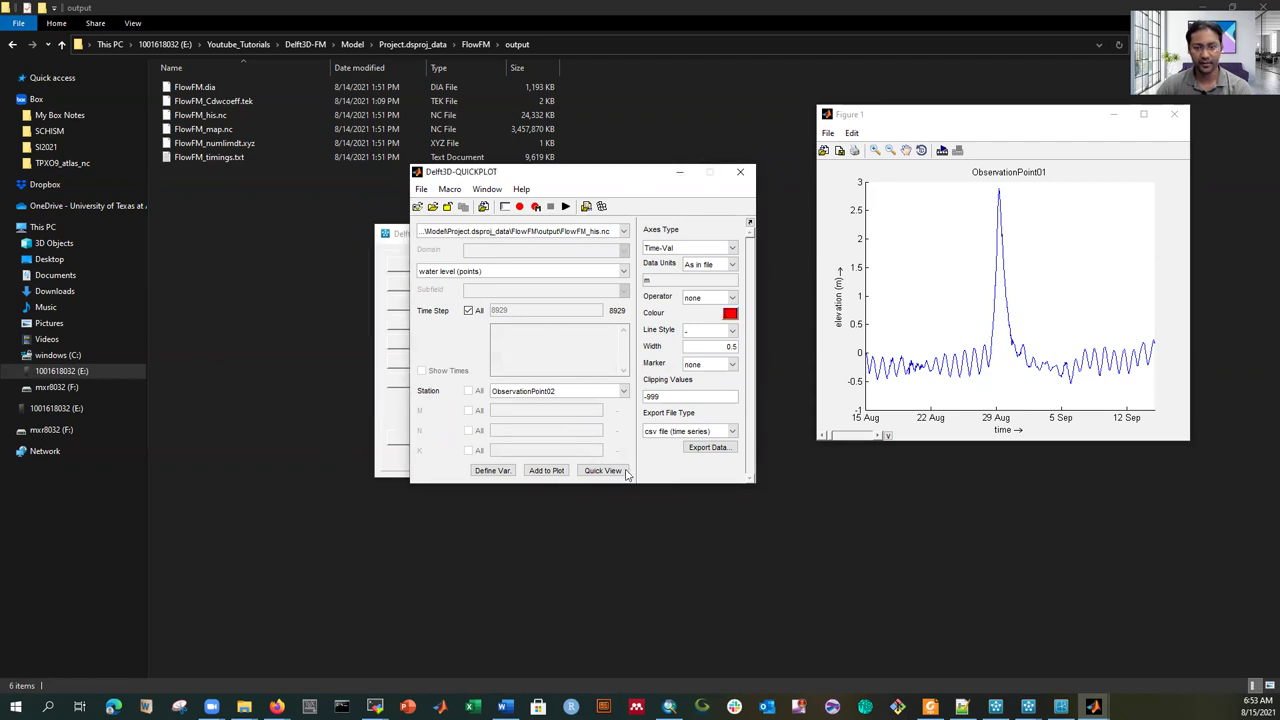
click(543, 471)
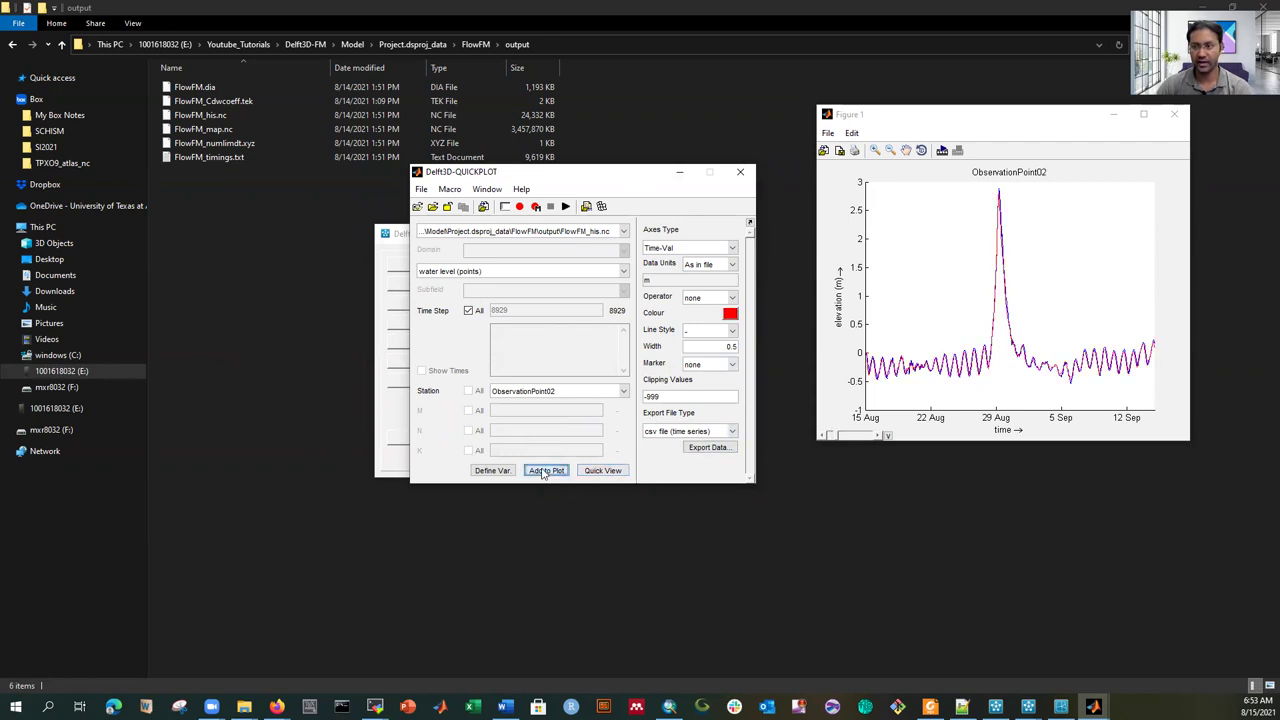
click(1144, 114)
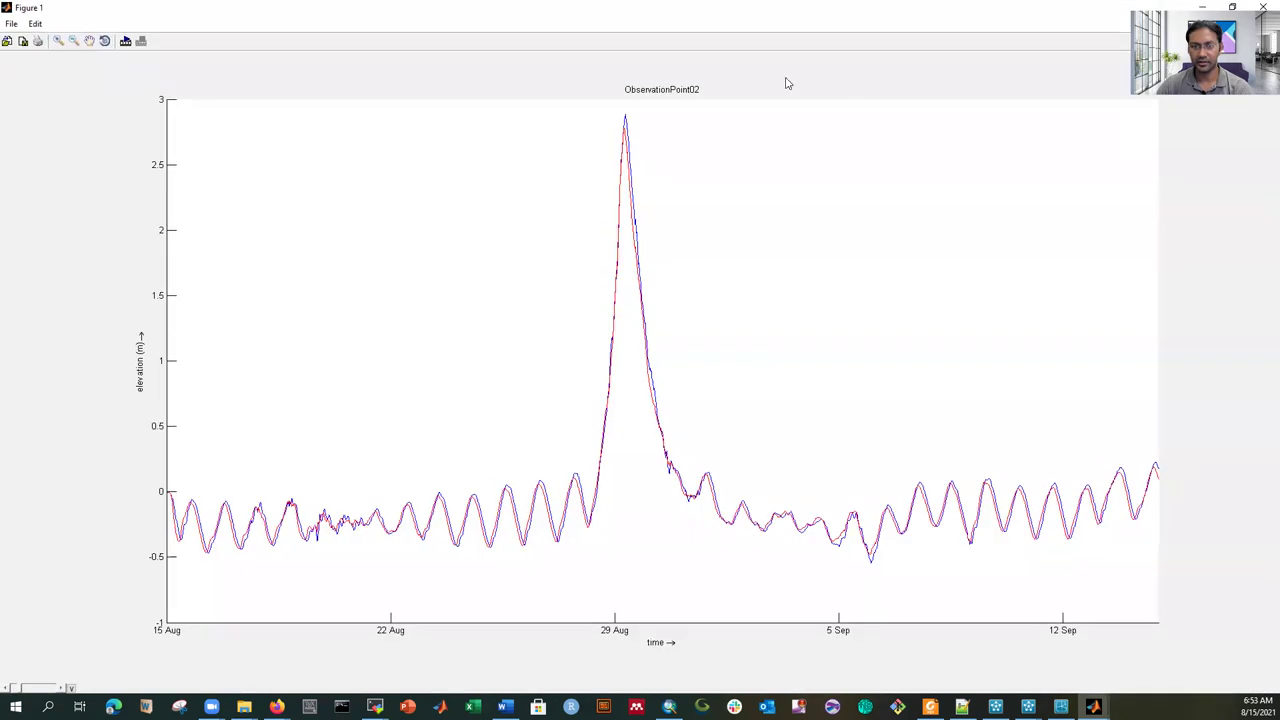
click(1232, 7)
Step: Select station ObservationPoint08 for the water level series and set its line colour to magenta
click(627, 396)
click(626, 396)
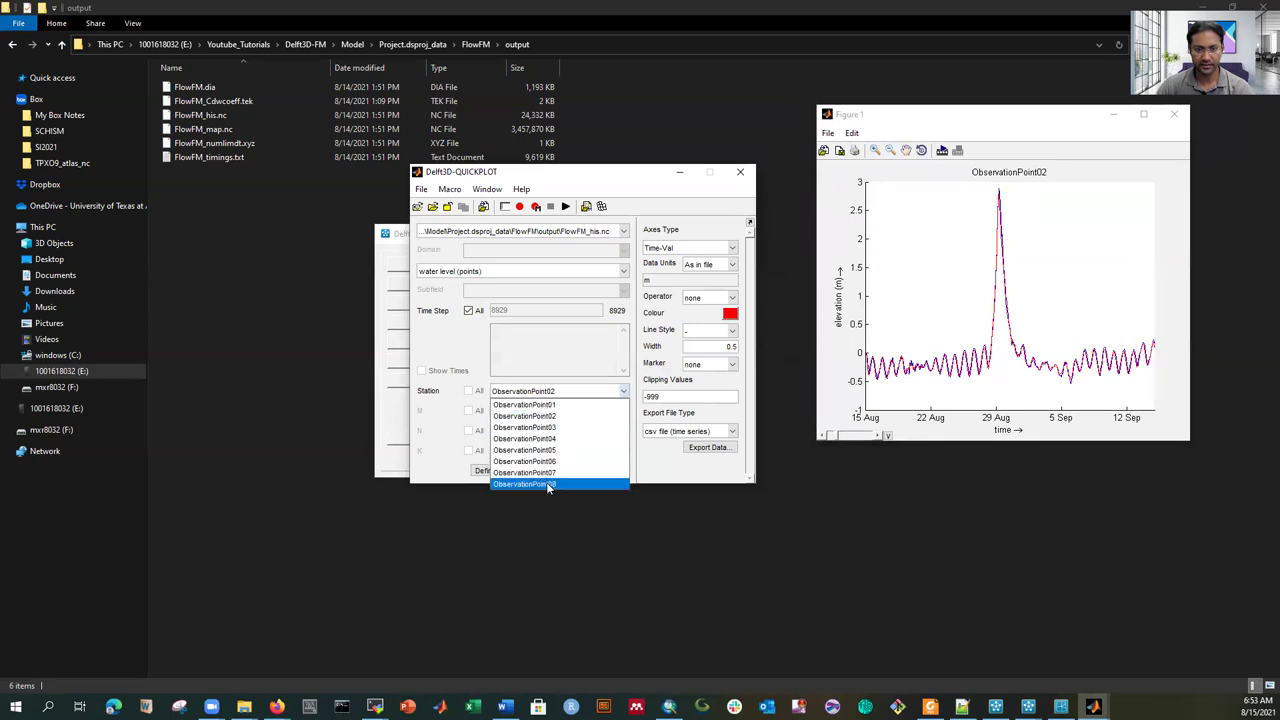
click(548, 485)
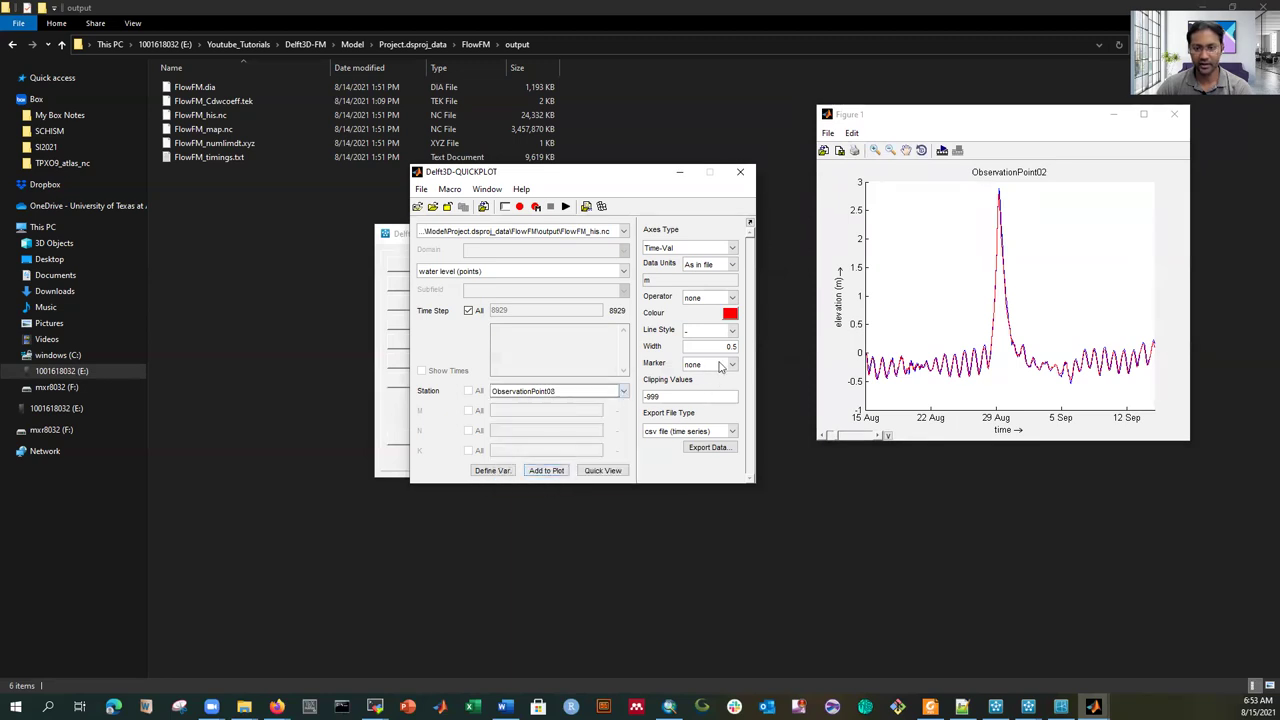
click(730, 316)
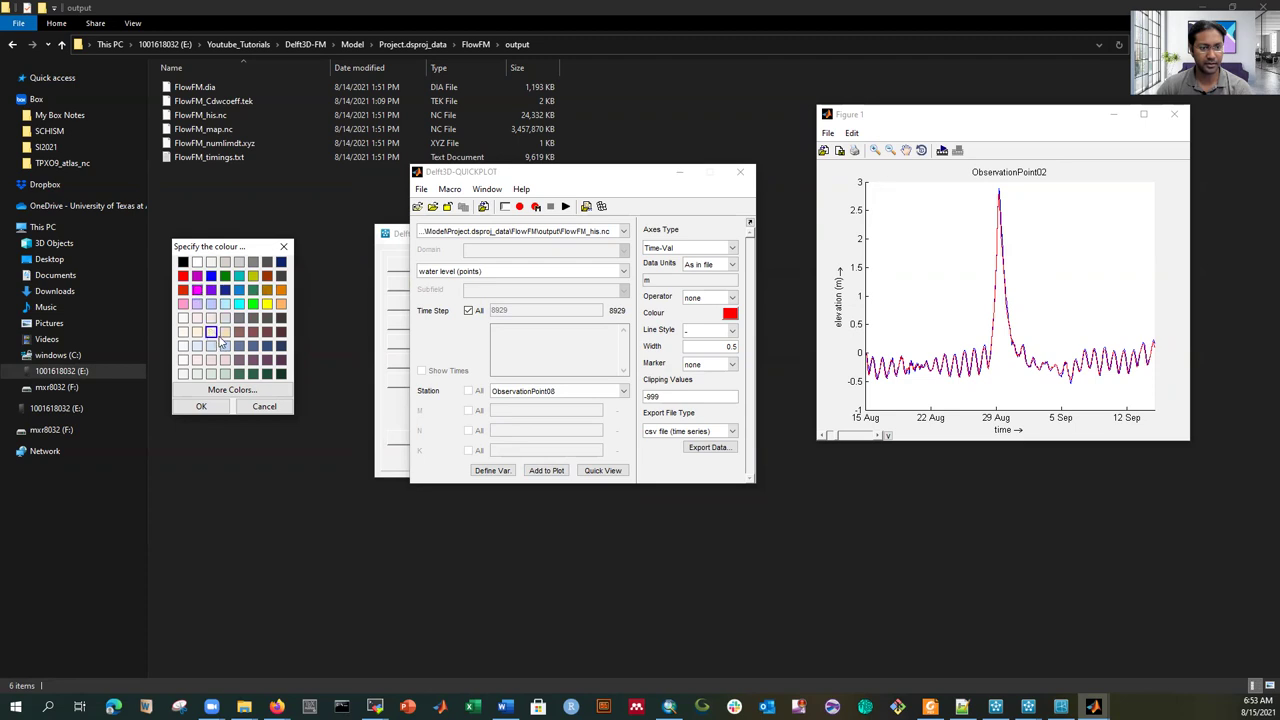
click(197, 289)
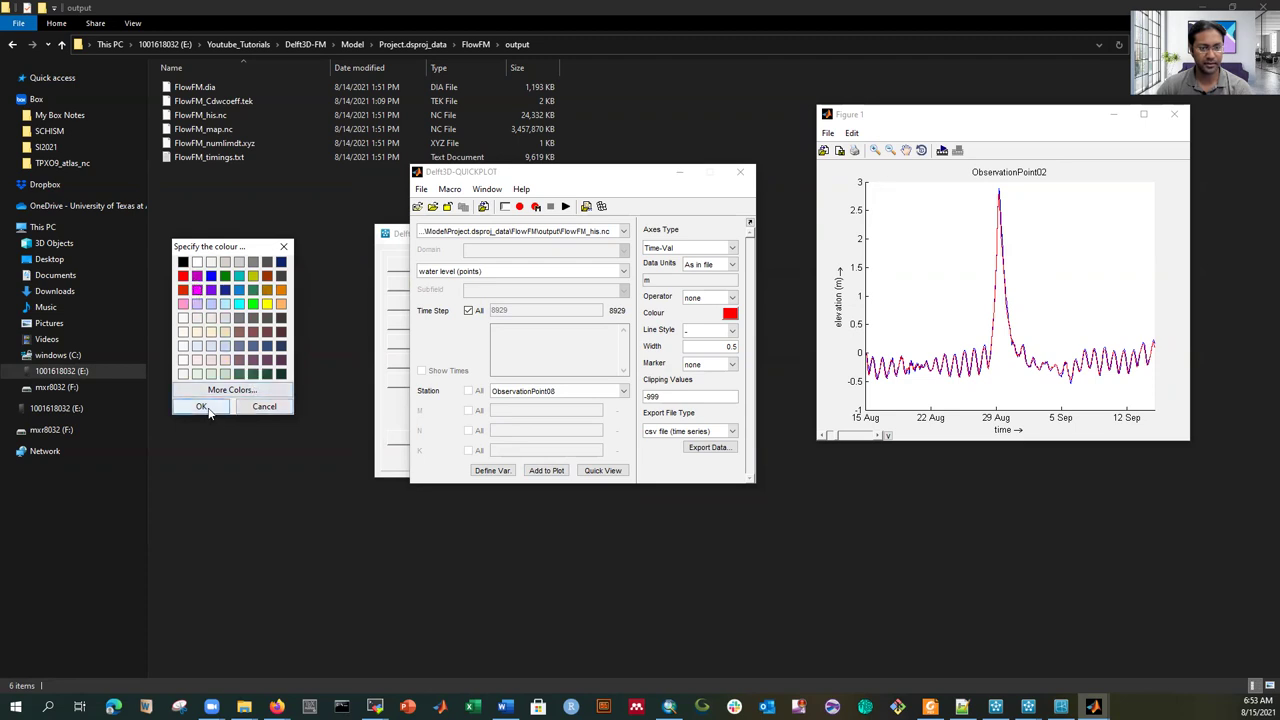
click(201, 406)
Step: Change the line colour to cyan, add the ObservationPoint08 series to the existing plot, and inspect the figure at full size
click(716, 318)
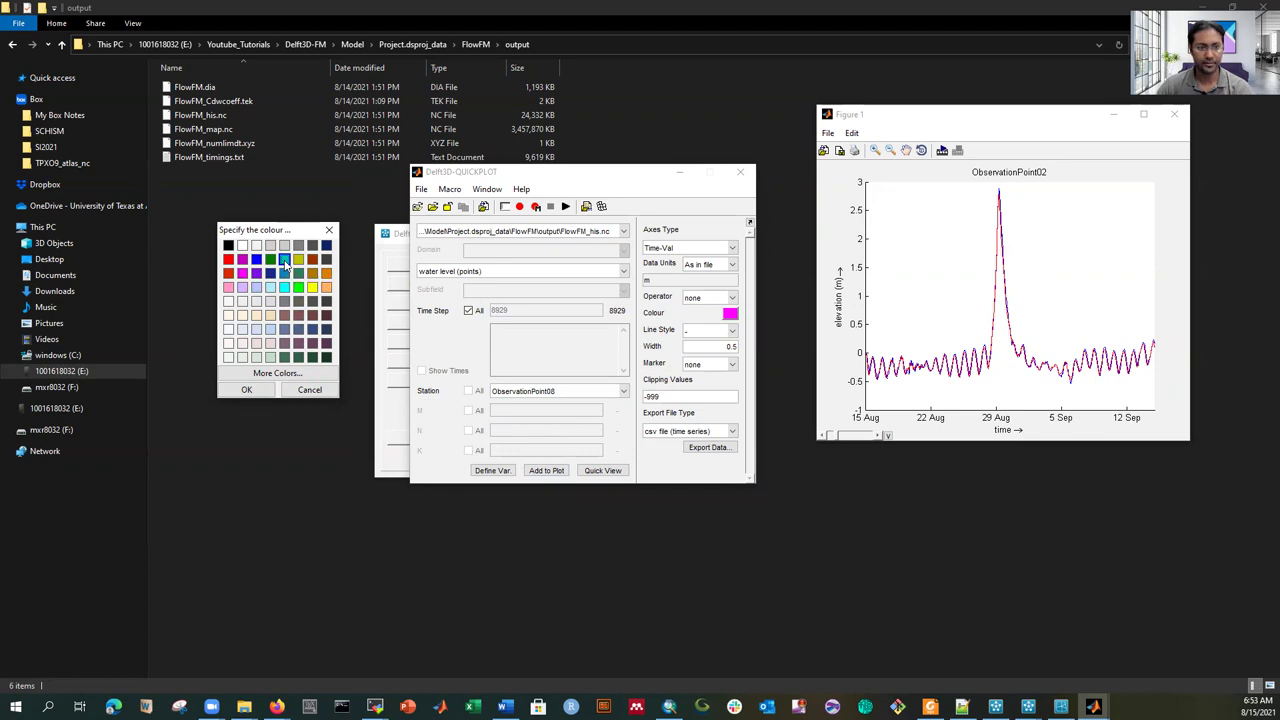
click(284, 289)
click(246, 389)
click(546, 470)
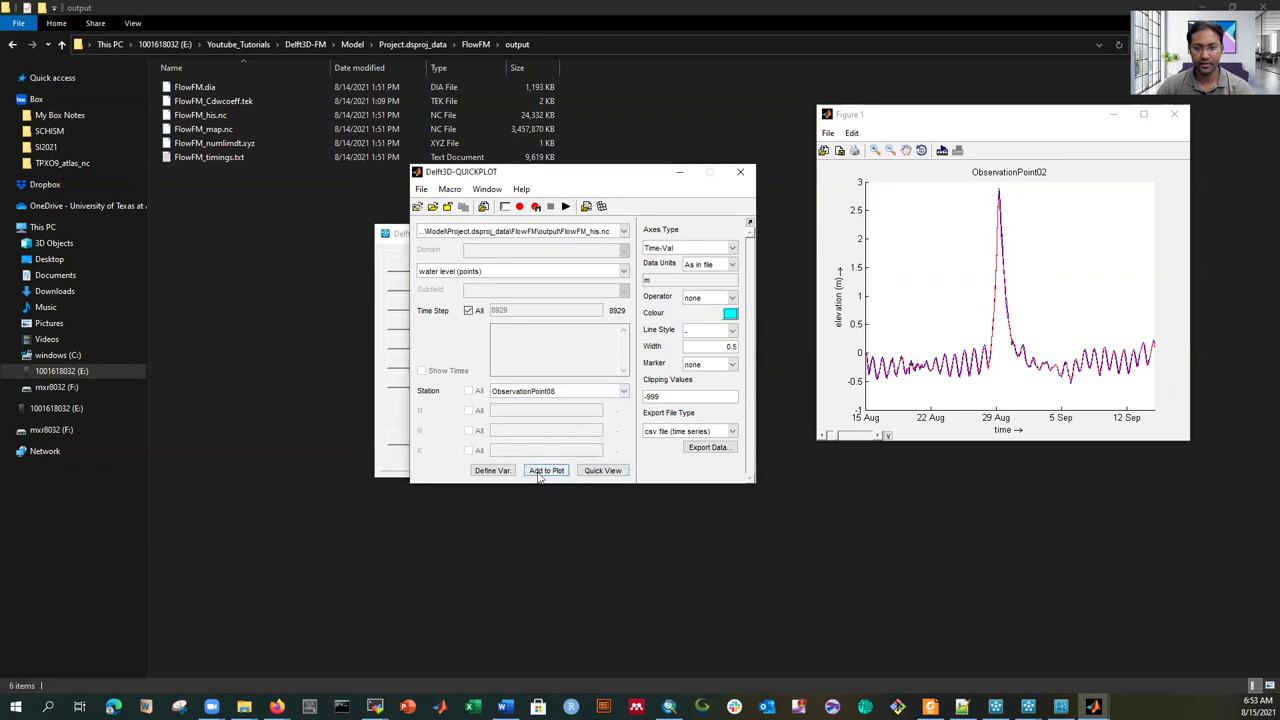
click(1144, 115)
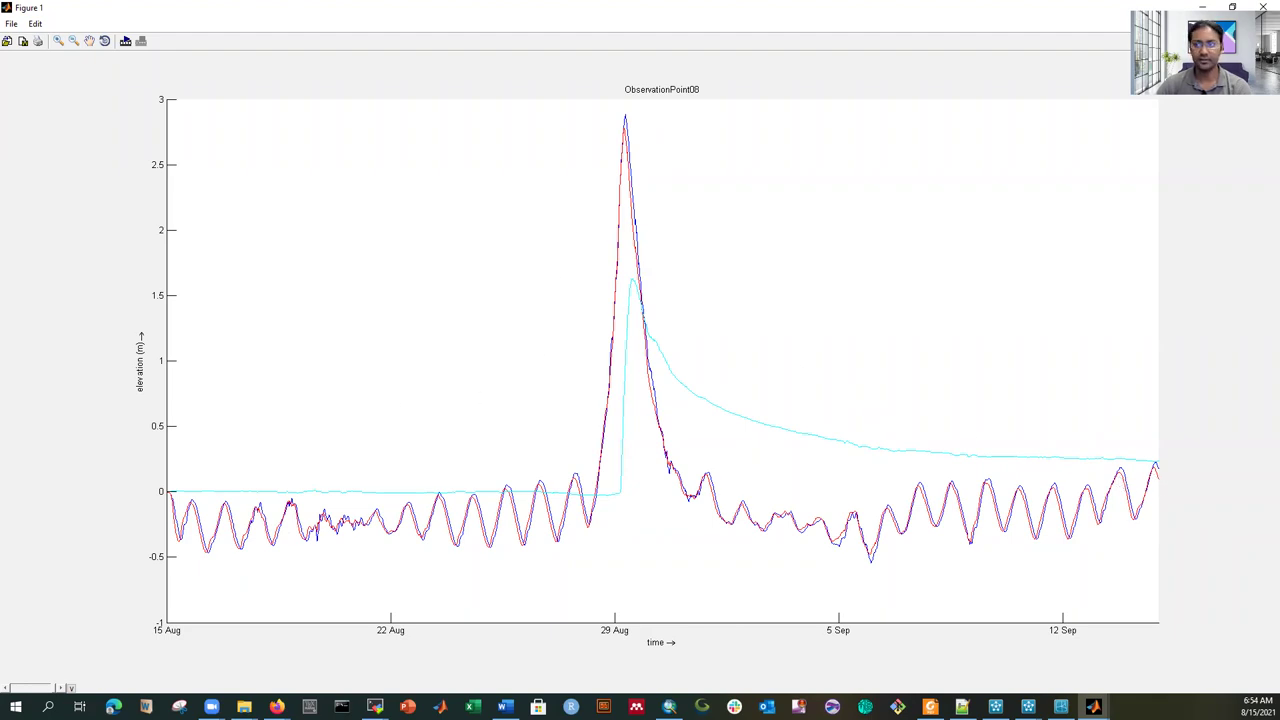
click(1232, 7)
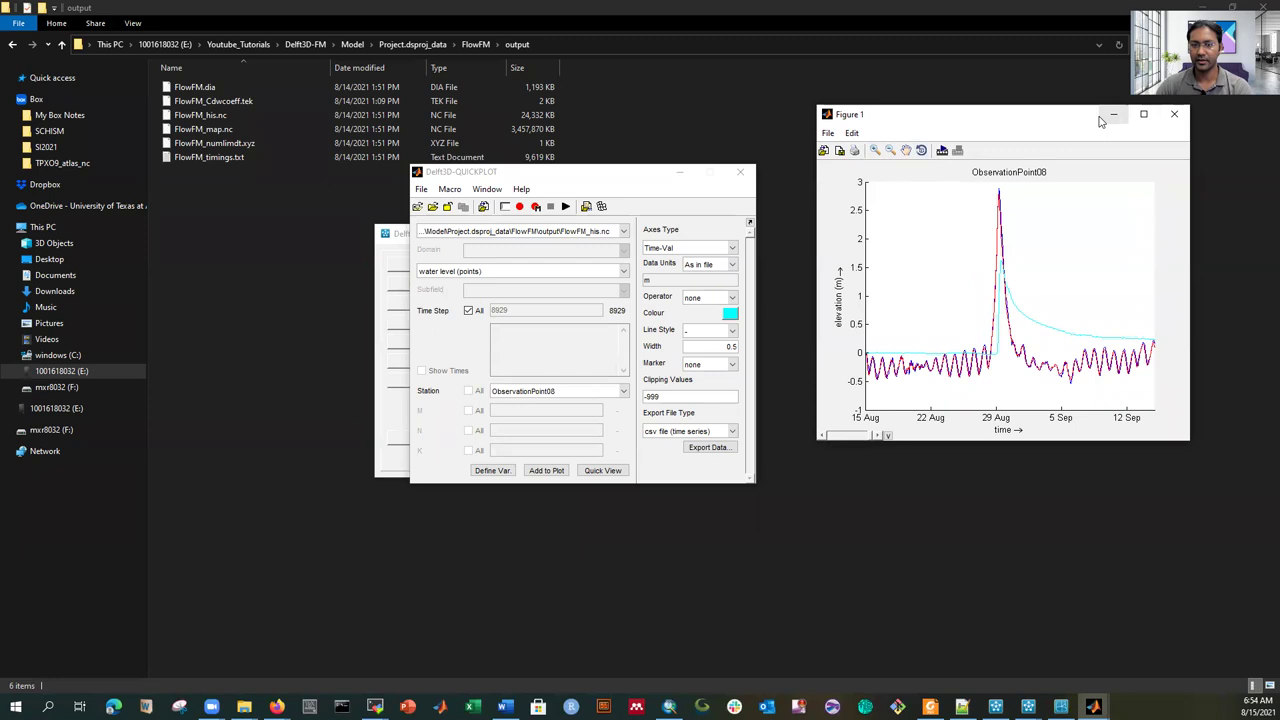
Step: Export the ObservationPoint08 water level as a csv file (time series) named water level (points).csv in the Downloads folder
click(681, 432)
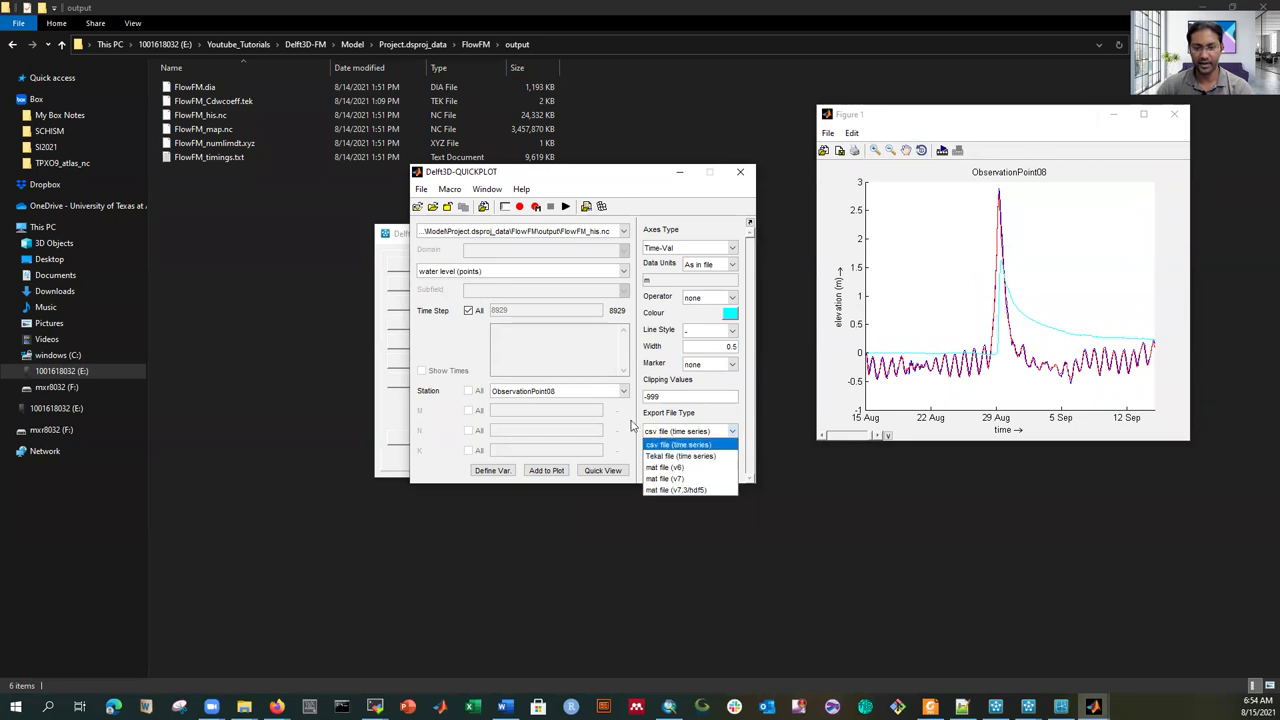
click(631, 425)
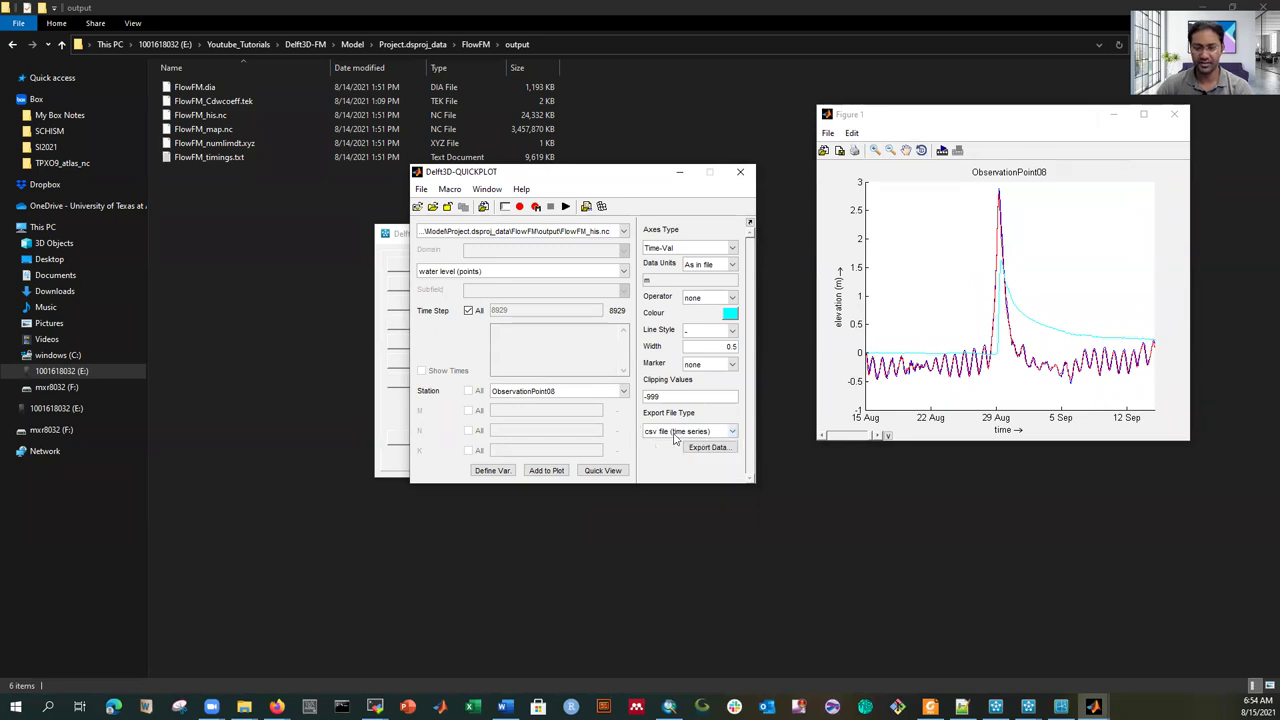
click(703, 449)
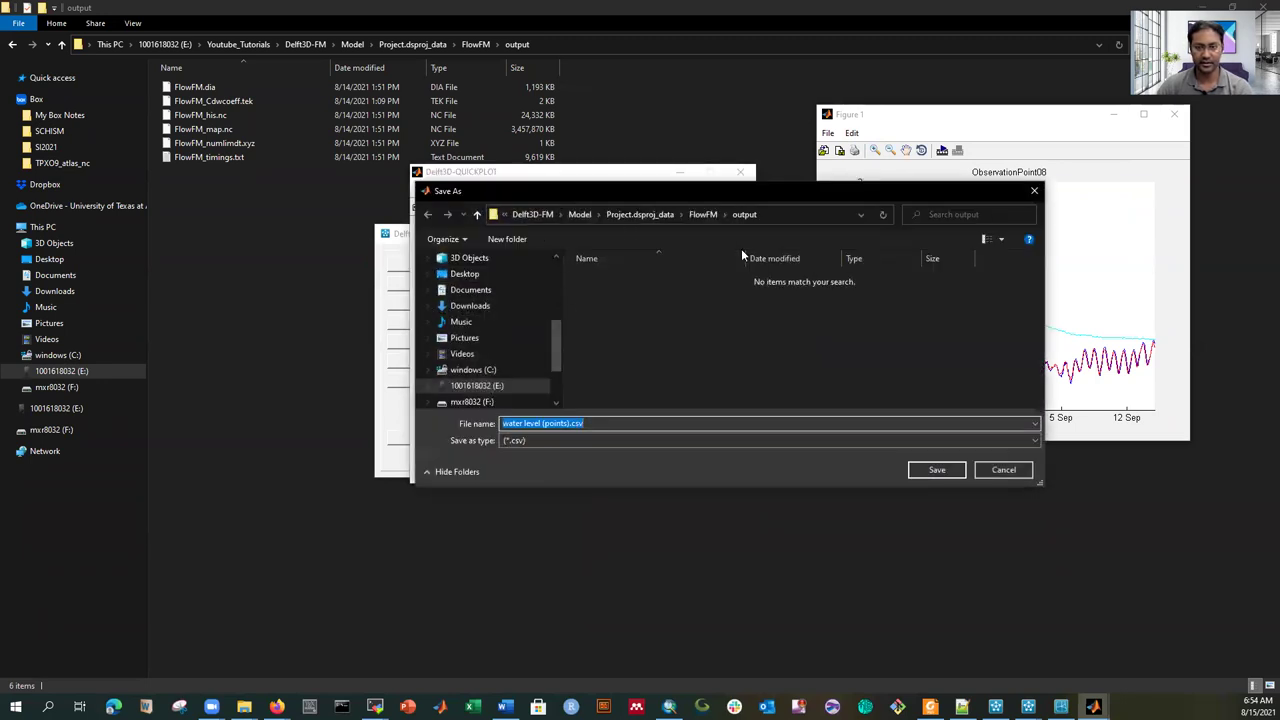
click(475, 308)
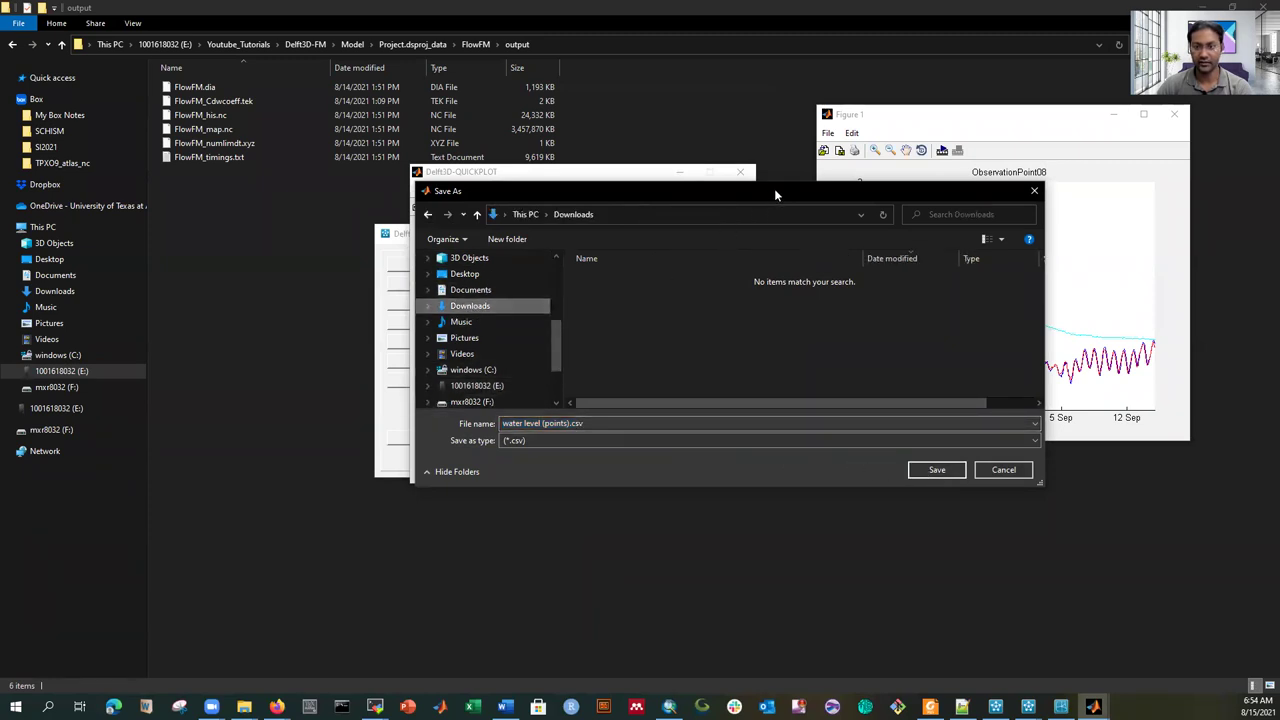
drag(777, 192, 582, 165)
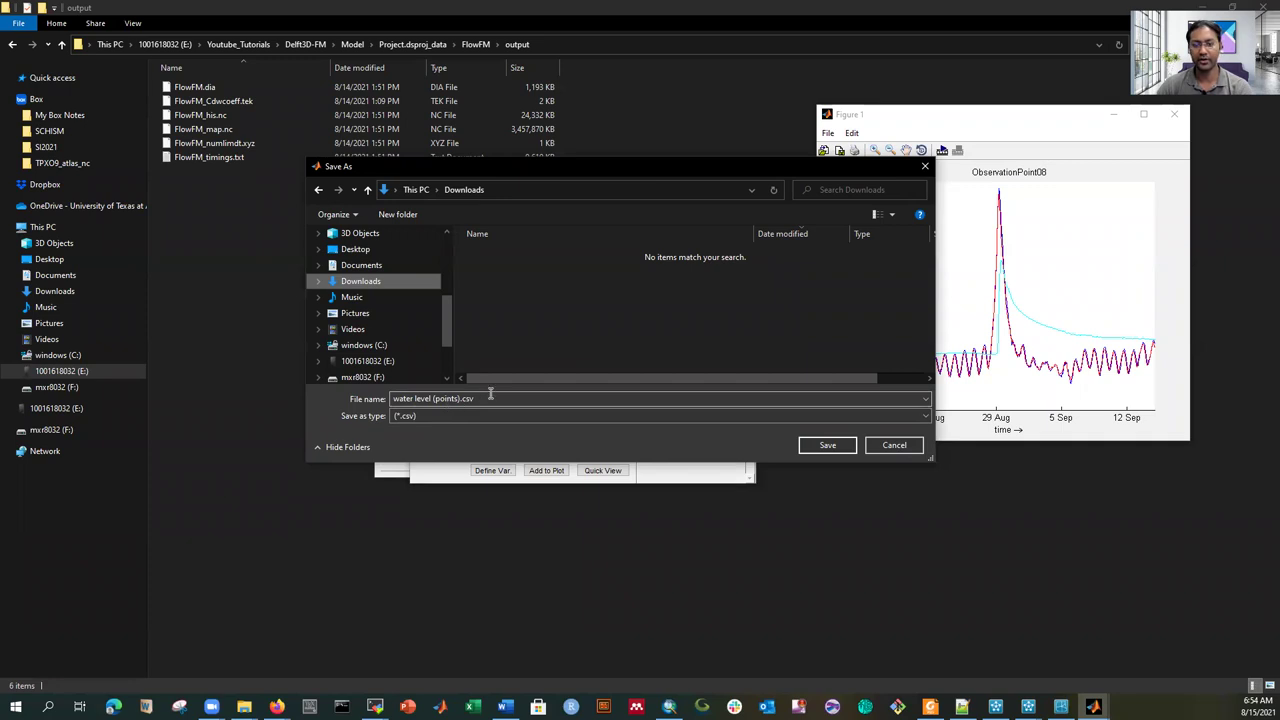
click(829, 447)
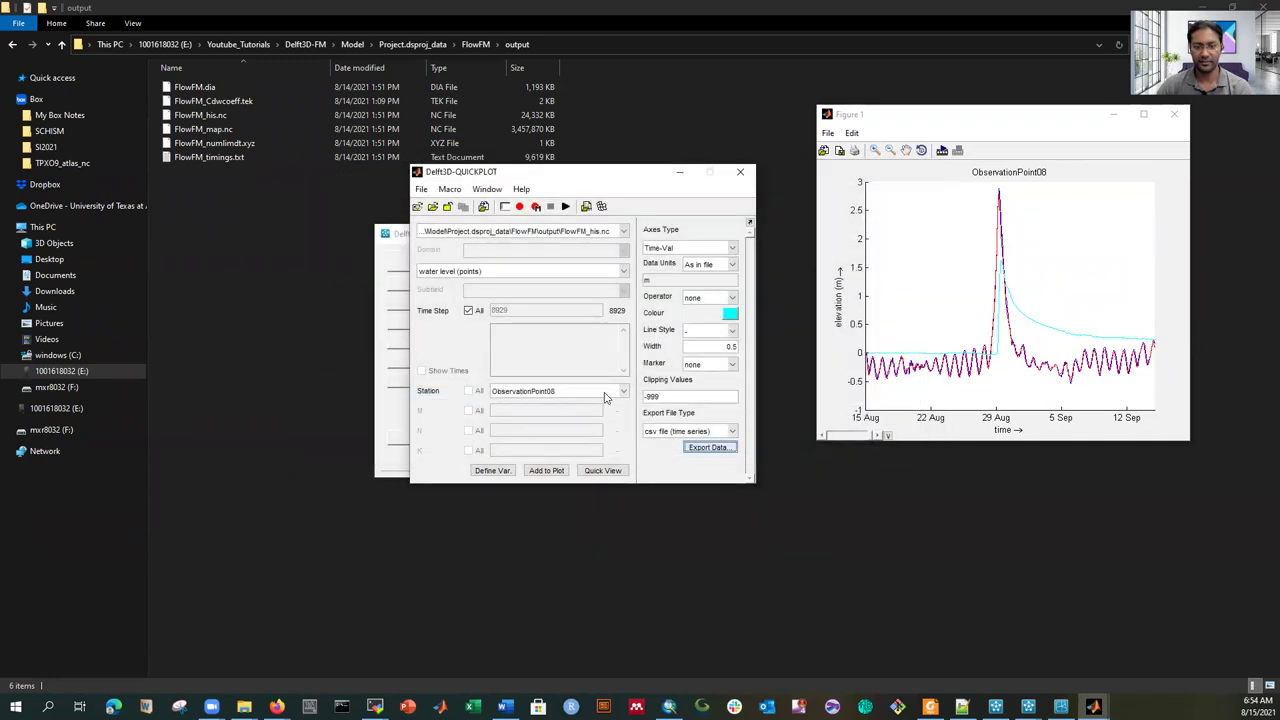
Step: Switch the station to ObservationPoint04 and open its data export, dismissing it without saving
click(622, 393)
click(543, 441)
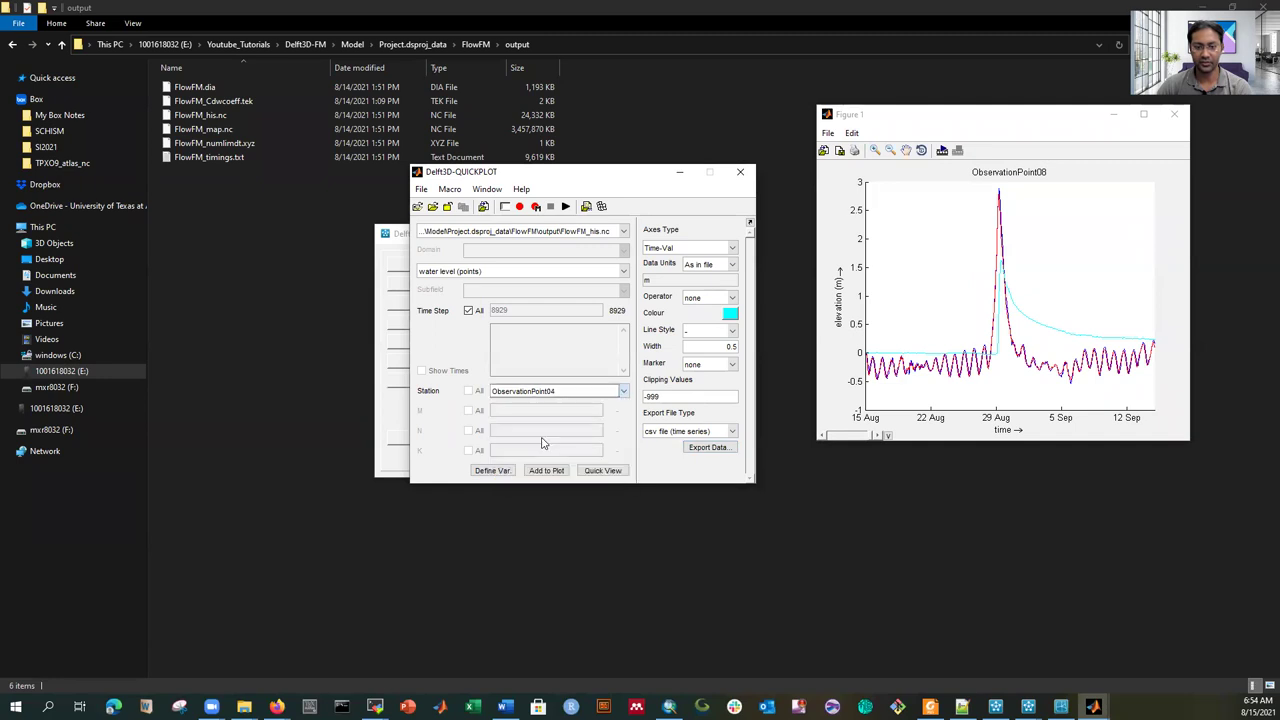
click(711, 449)
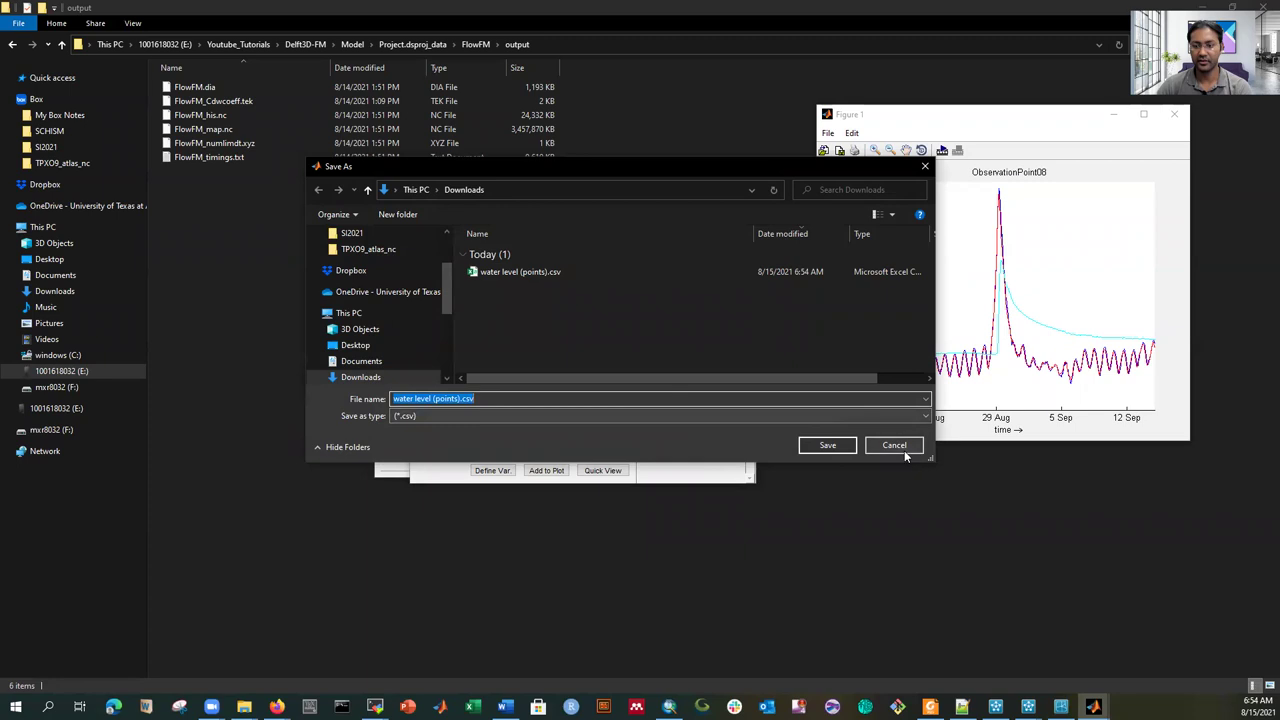
click(901, 444)
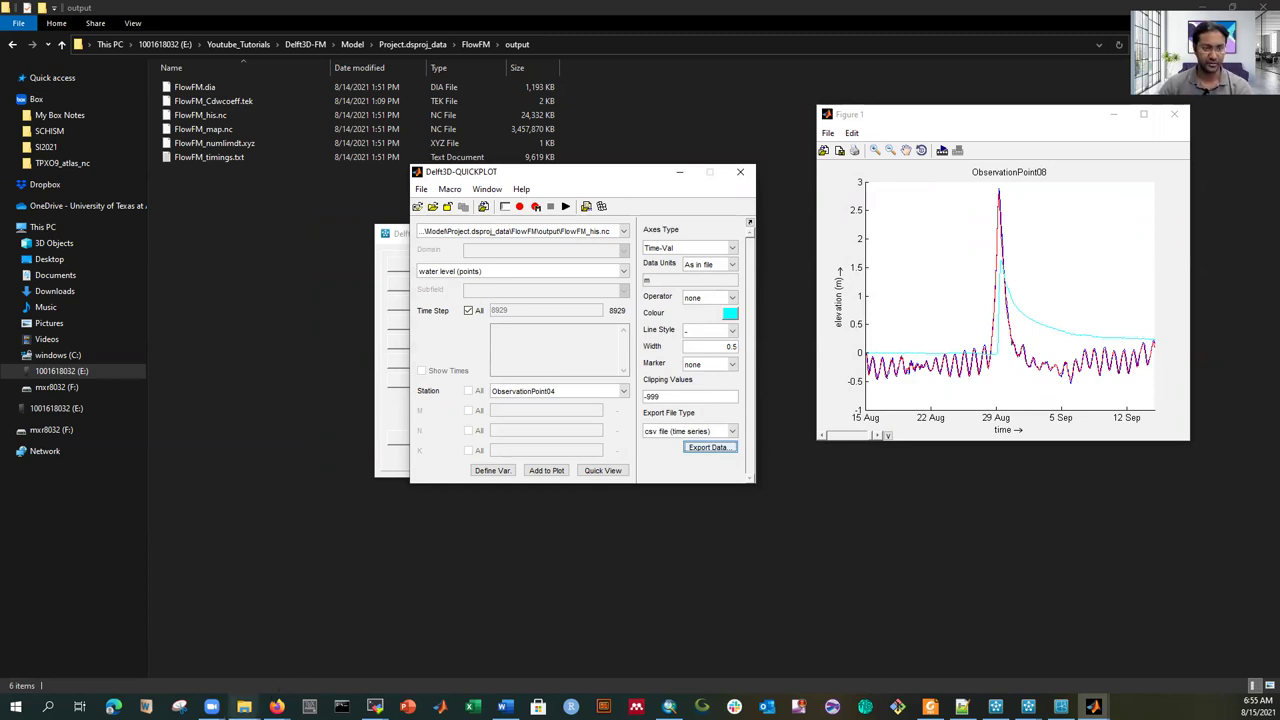
Step: Open water level (points).csv from the Downloads folder in Excel and widen column A to fit its dates
click(77, 293)
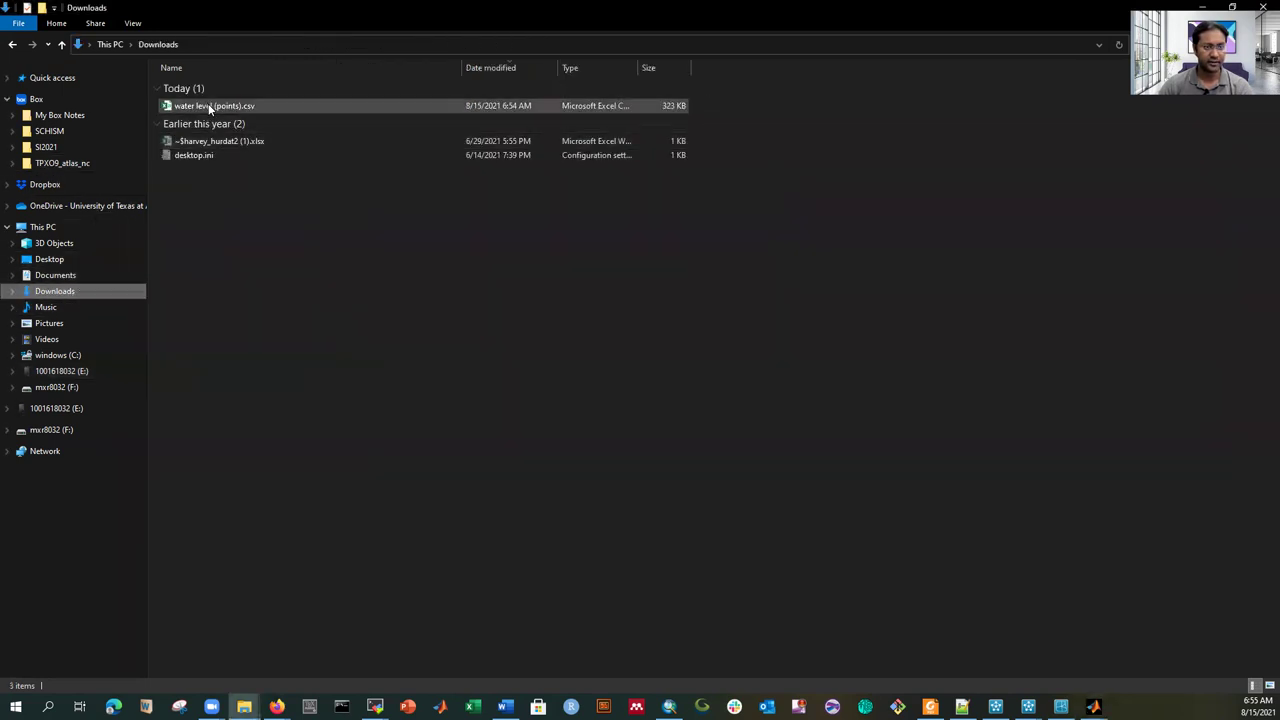
double_click(210, 106)
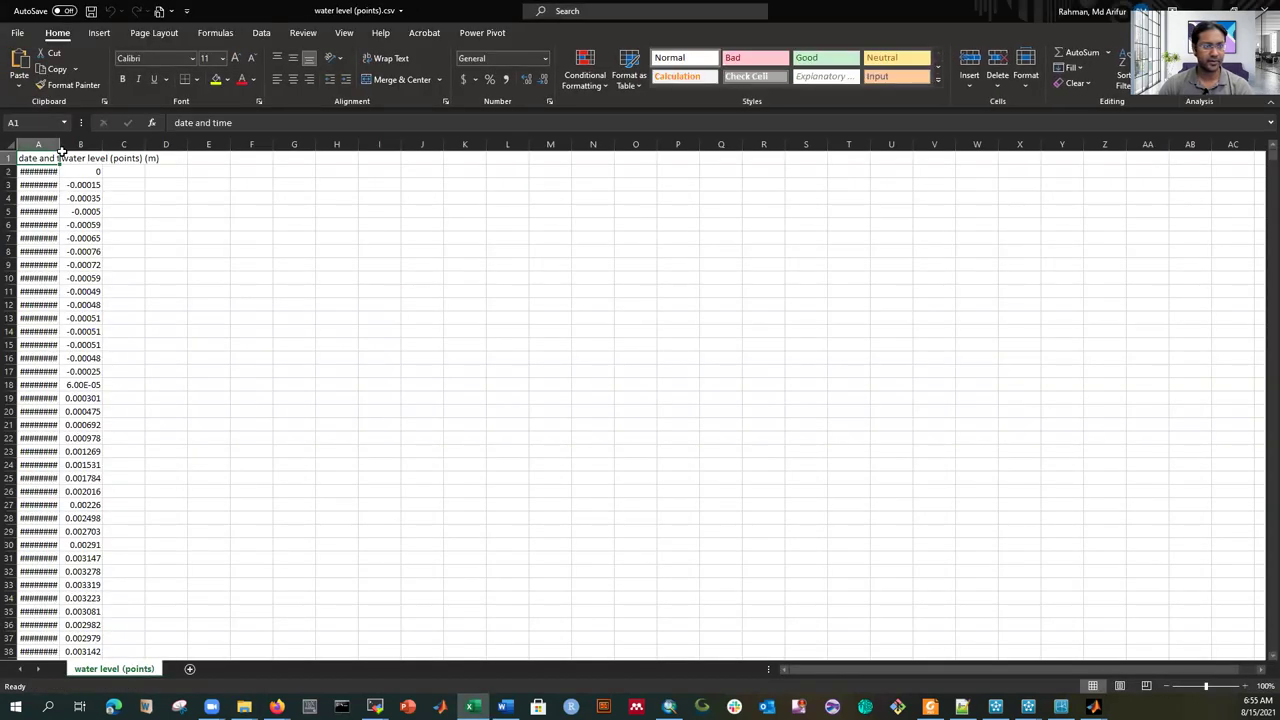
double_click(61, 148)
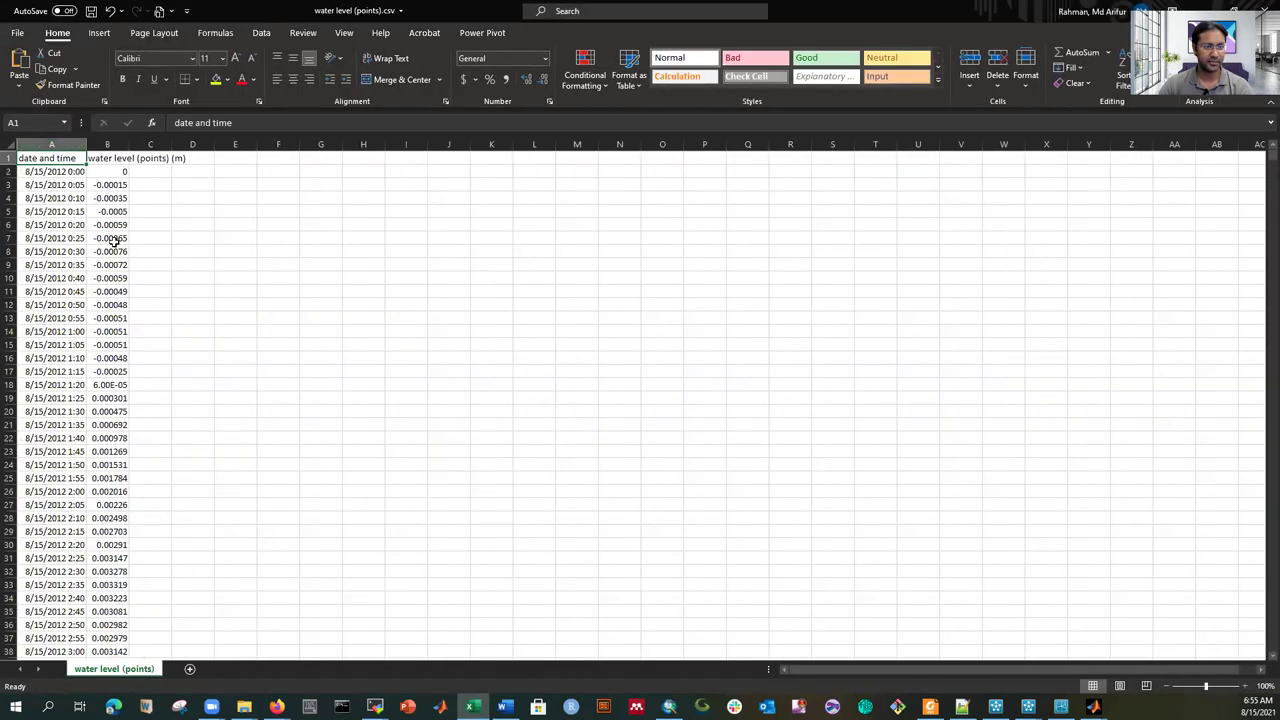
click(234, 226)
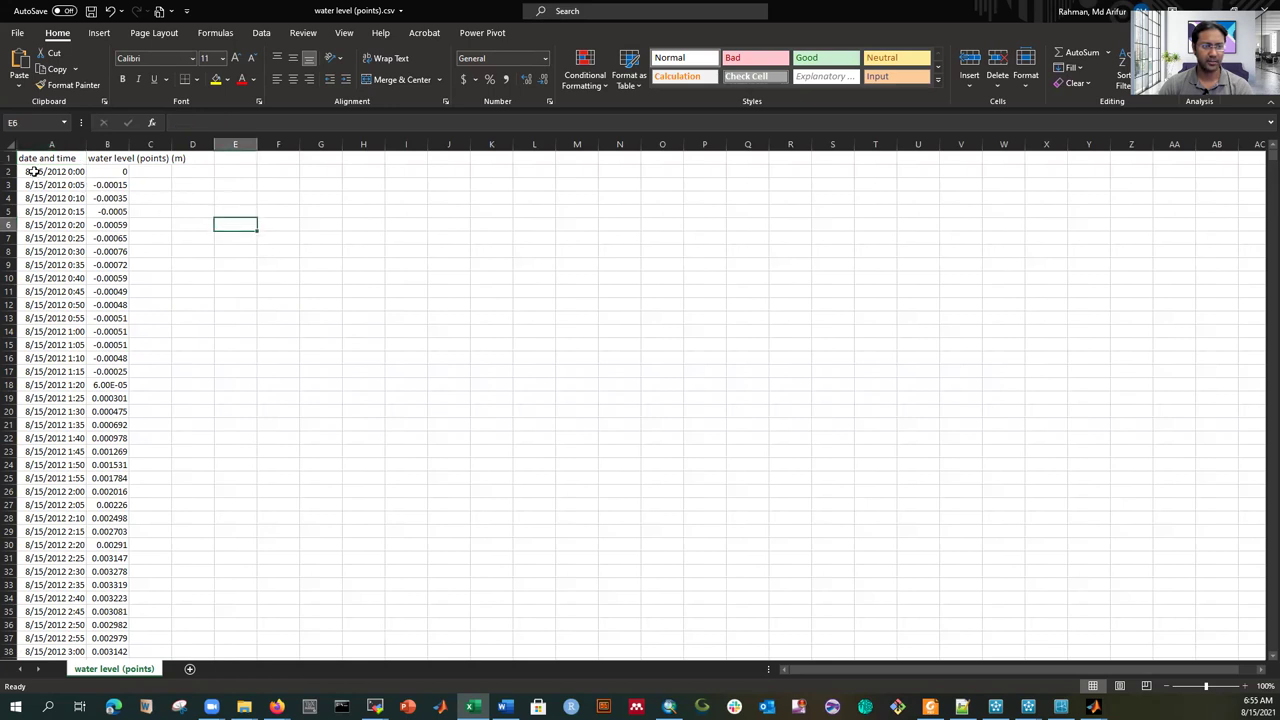
Step: Chart the data in A2:B8930 as a scatter with smooth lines and markers, enlarge the chart to view it, and delete it
drag(33, 172, 115, 197)
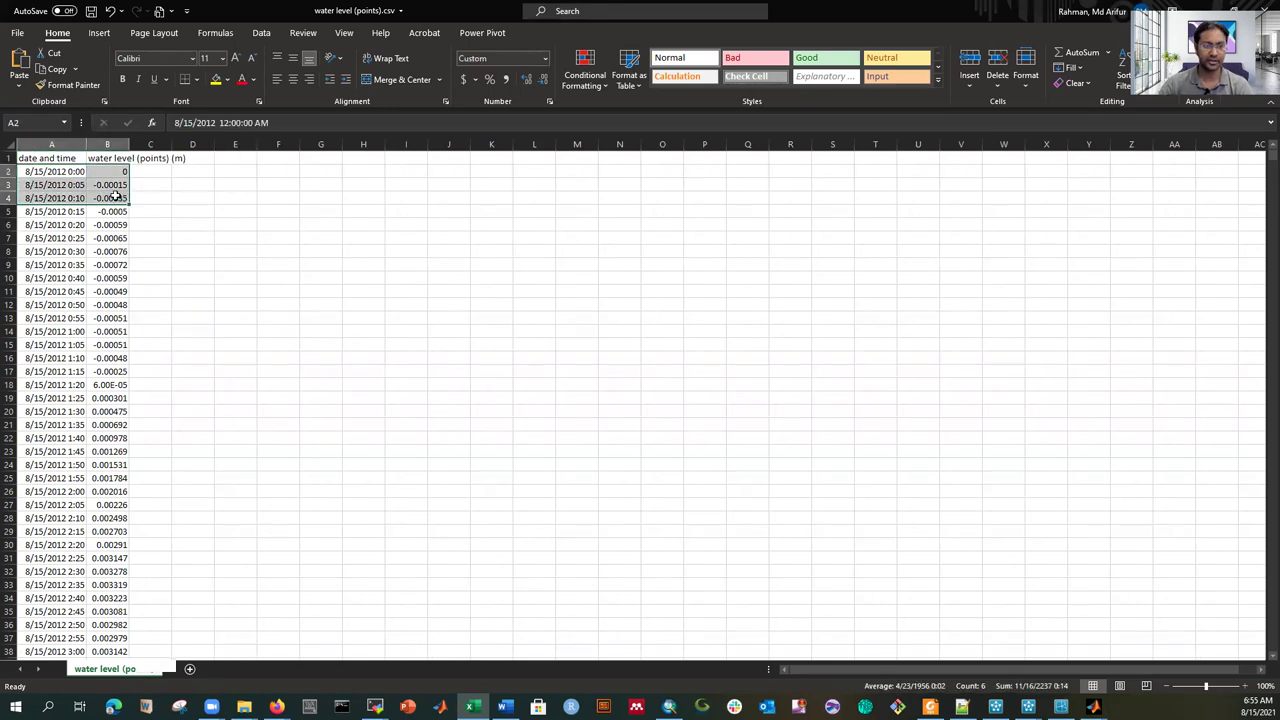
key(ctrl+shift+Down)
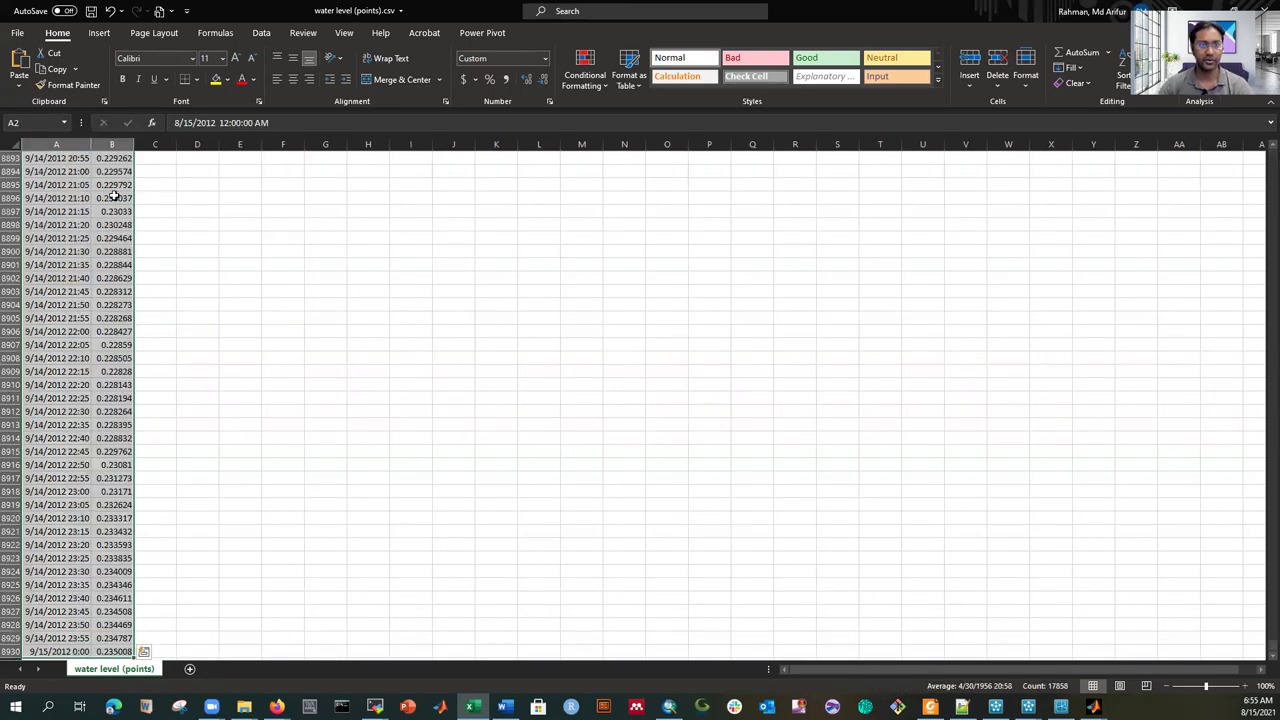
click(98, 35)
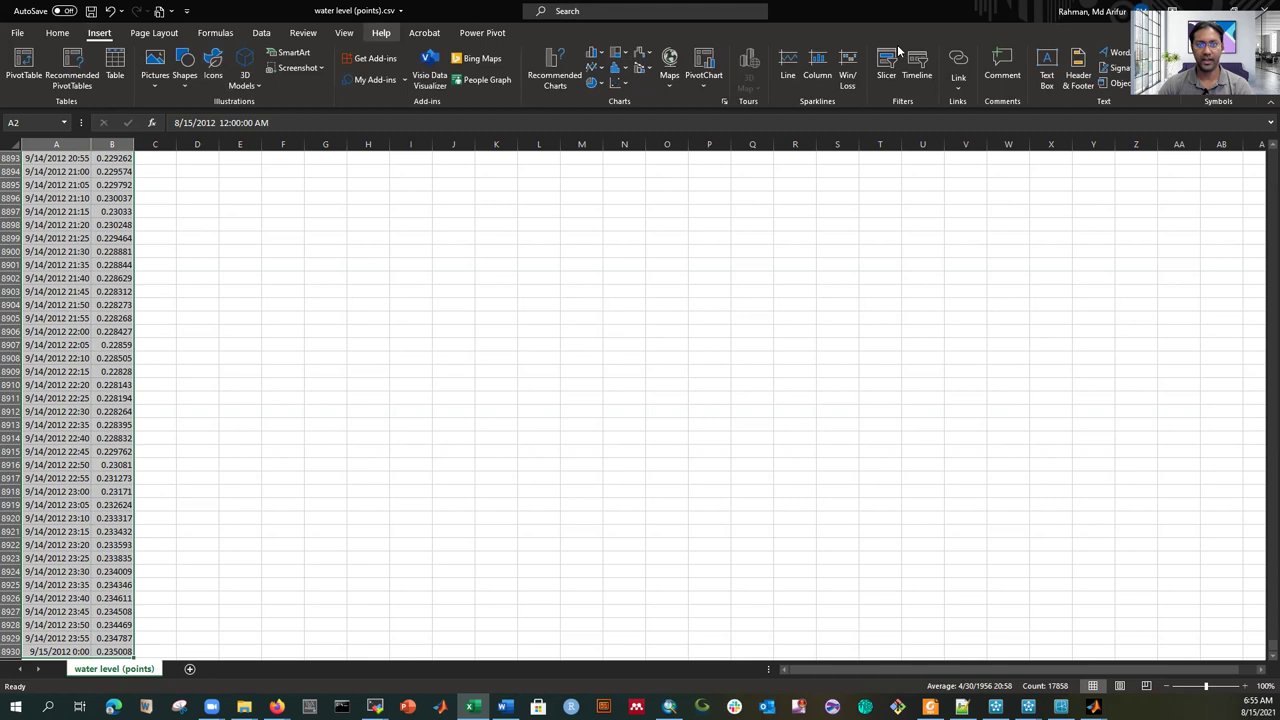
click(645, 74)
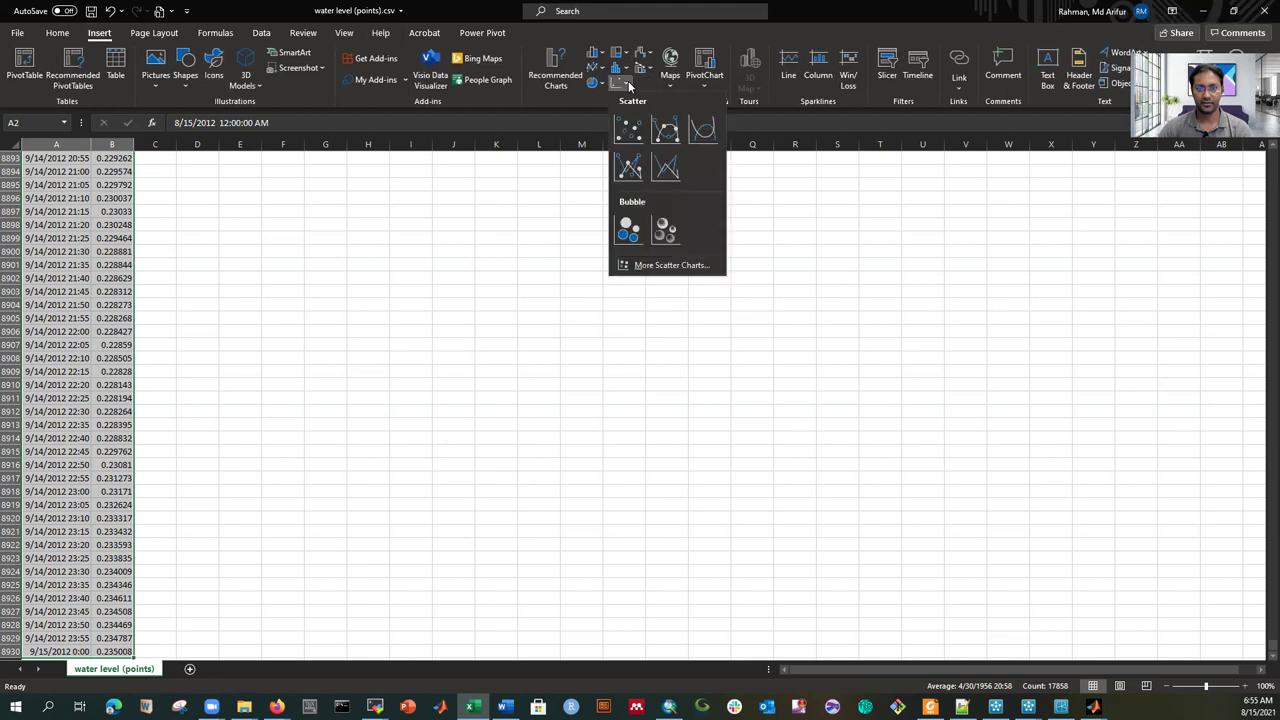
click(666, 132)
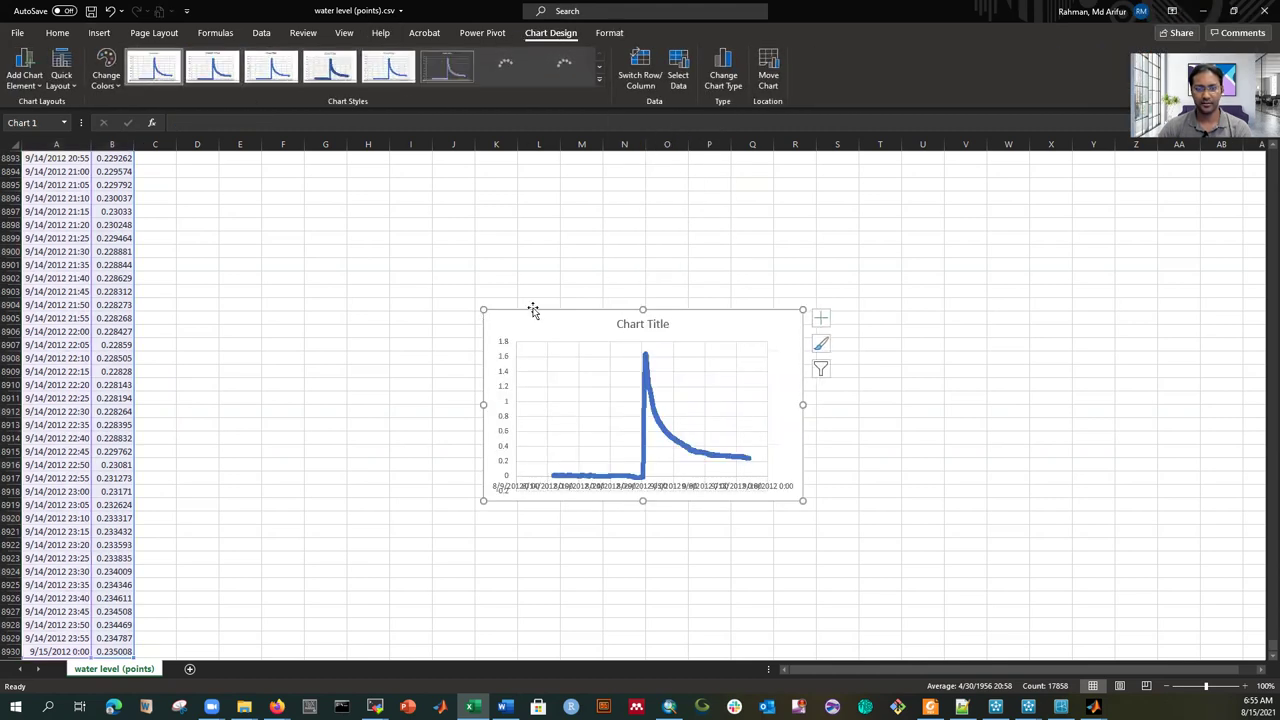
drag(414, 263, 302, 169)
drag(803, 501, 1013, 571)
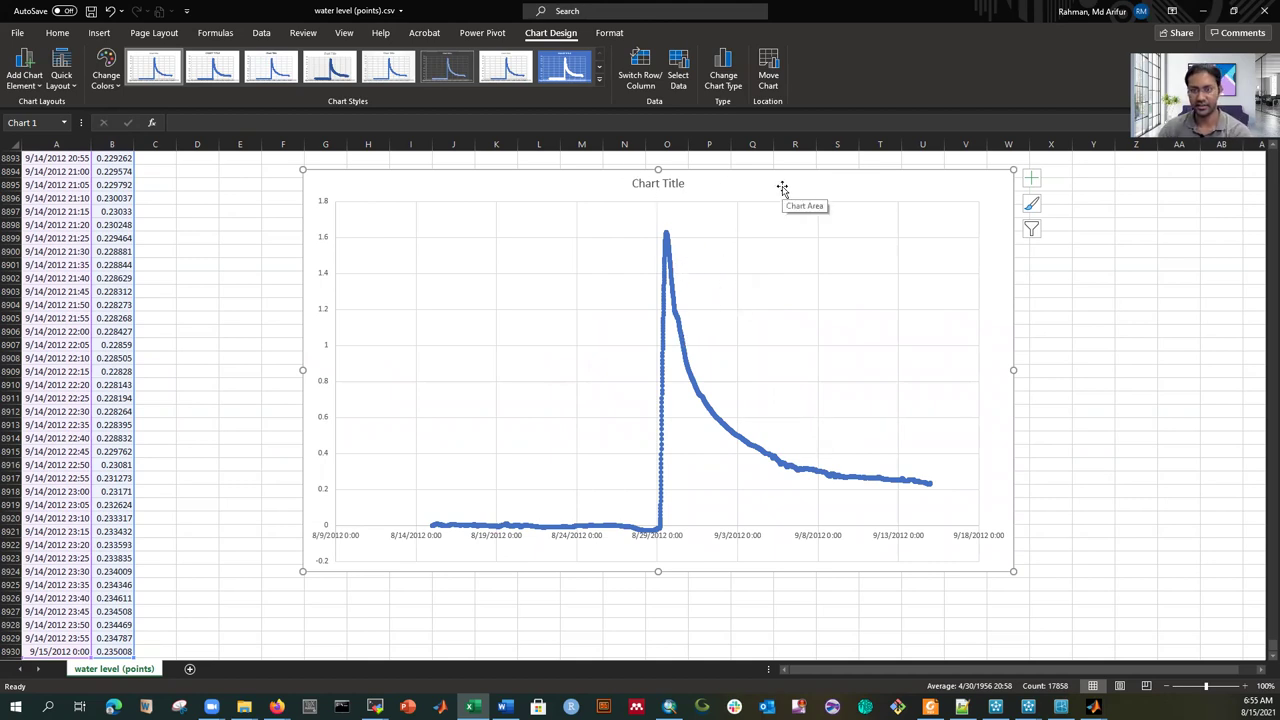
key(Delete)
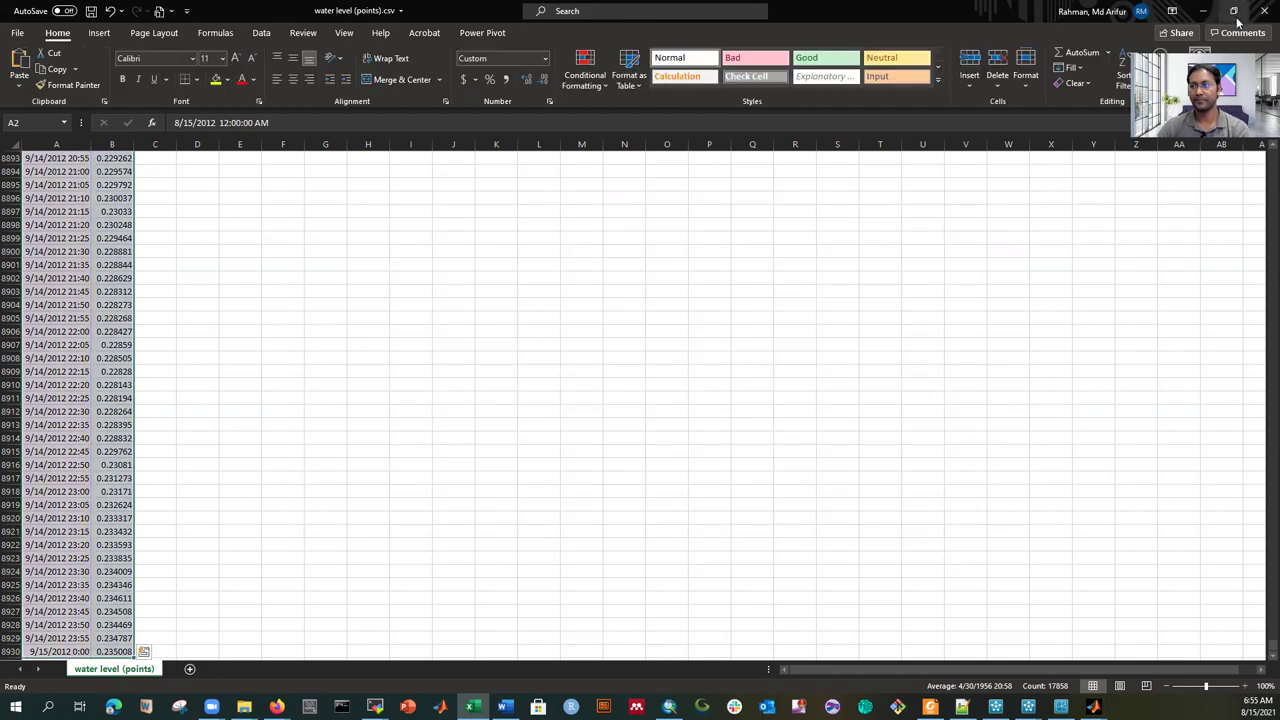
Step: Close the csv workbook in Excel without saving, and close the Figure 1 water level plot
click(1263, 14)
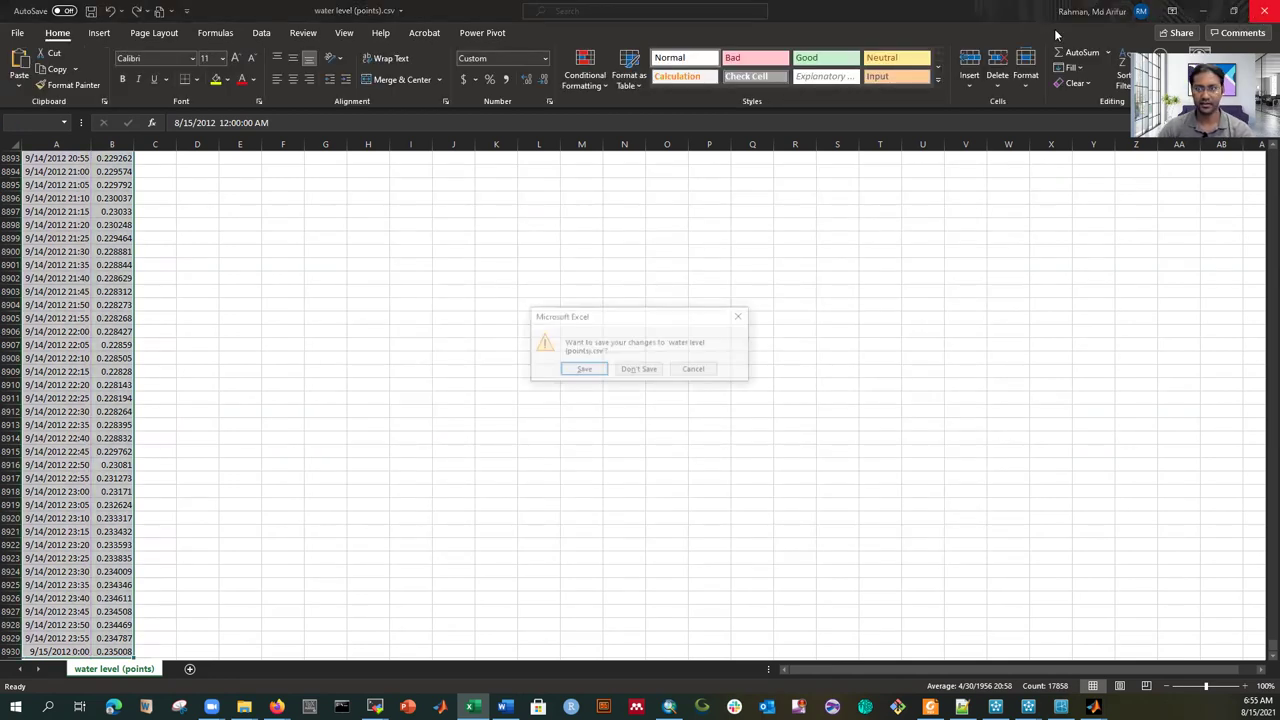
key(n)
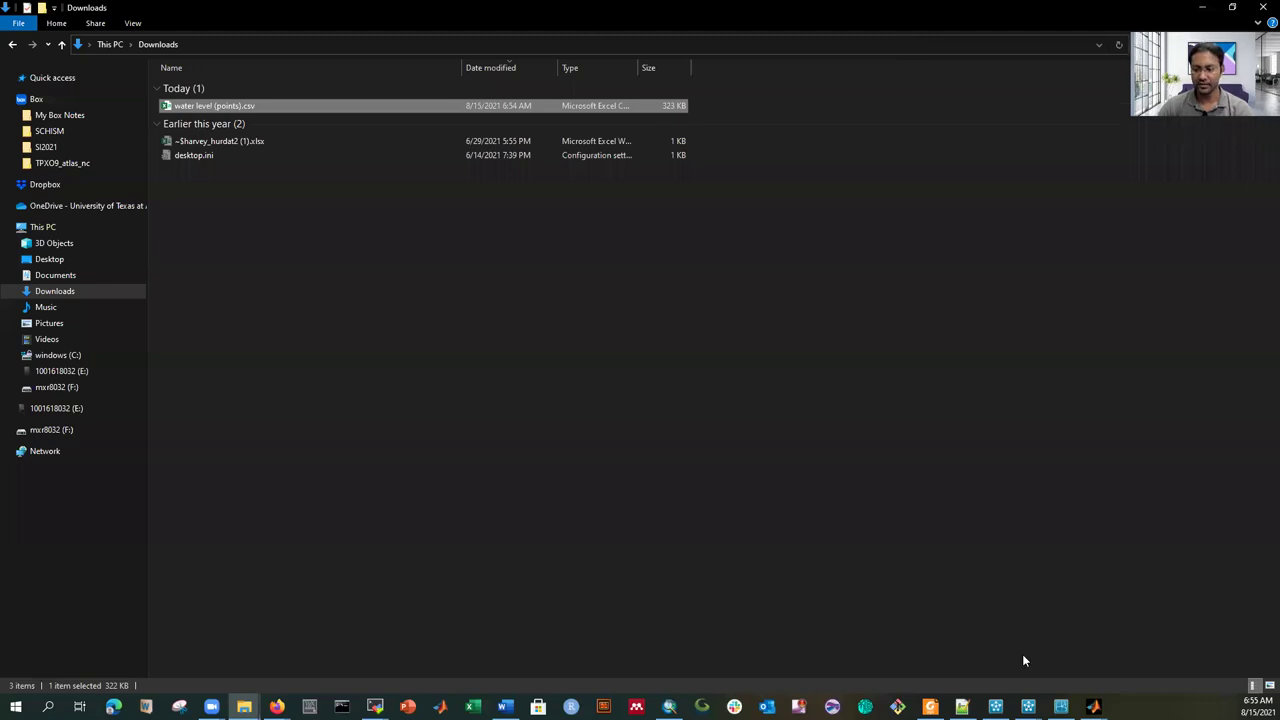
click(1070, 675)
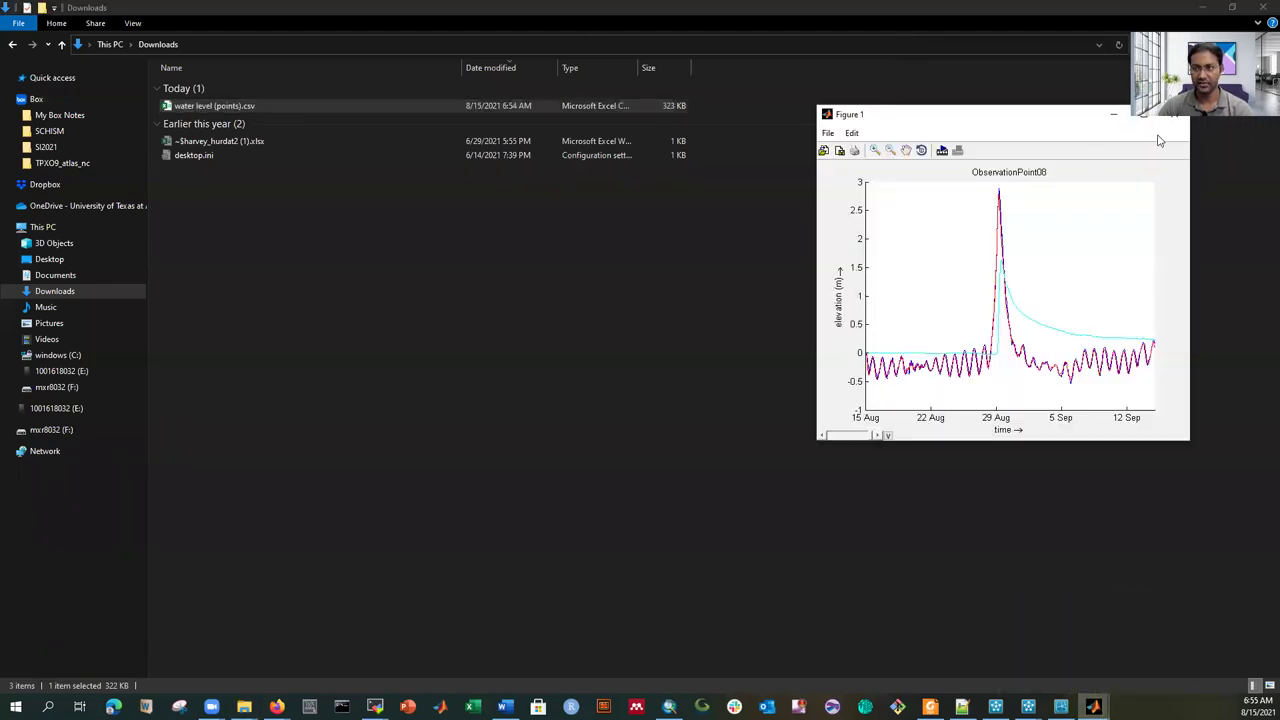
mouse_move(1094, 706)
click(1045, 640)
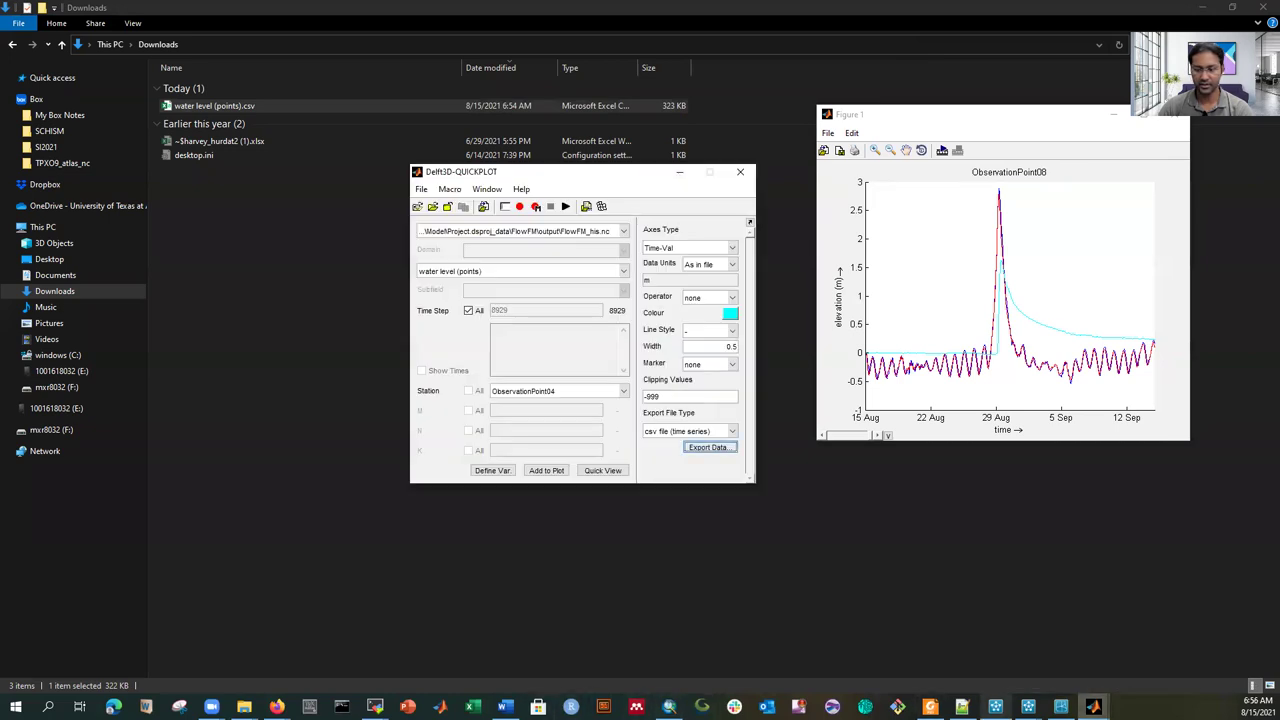
mouse_move(1028, 706)
click(957, 640)
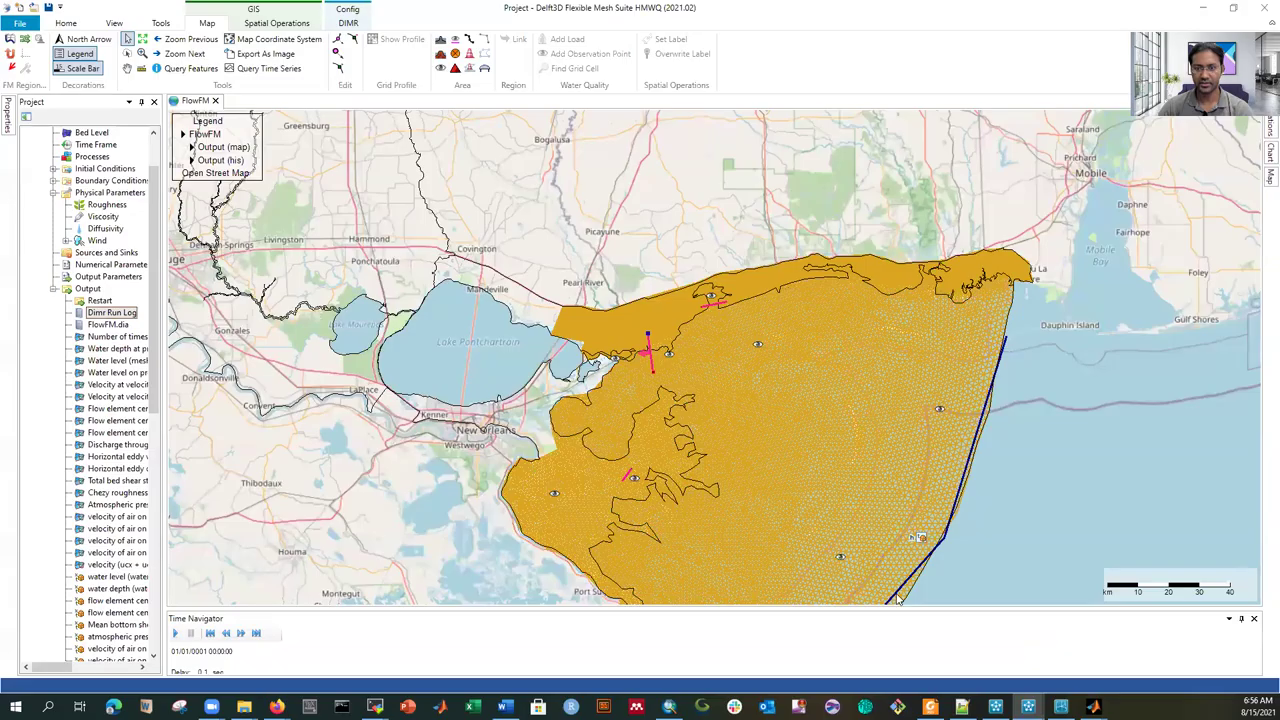
mouse_move(1094, 706)
click(1120, 660)
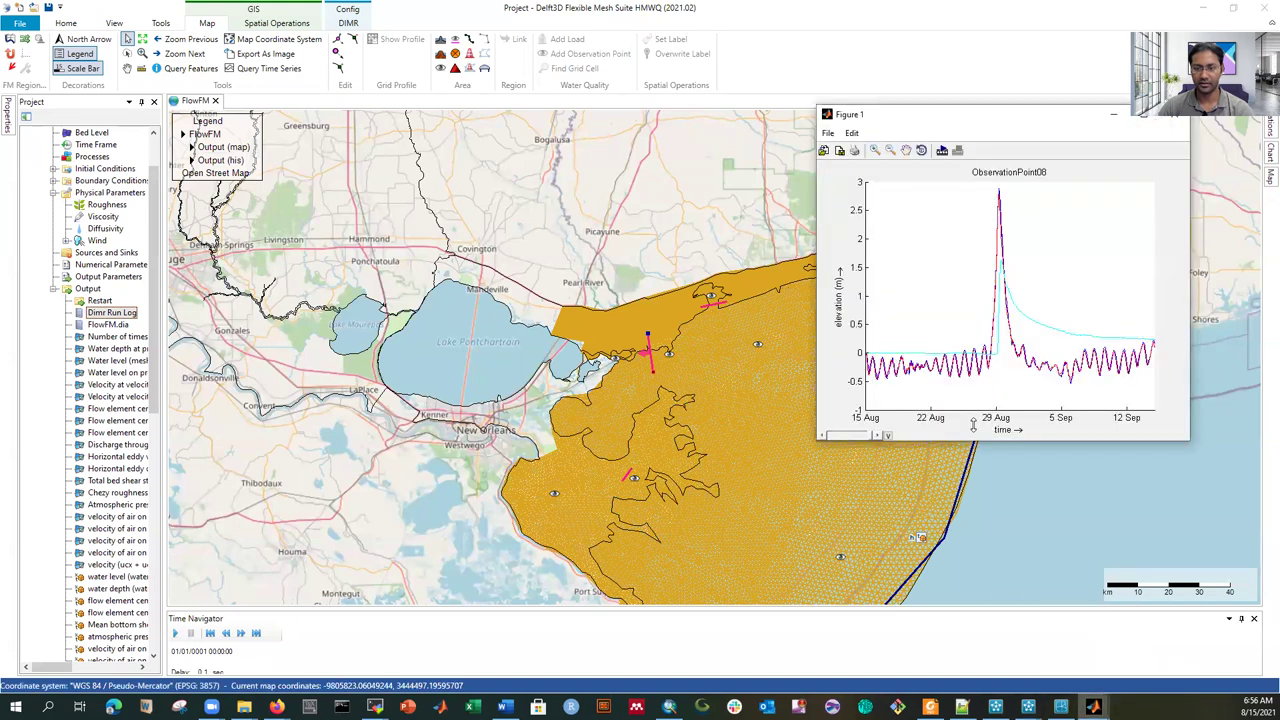
click(1180, 117)
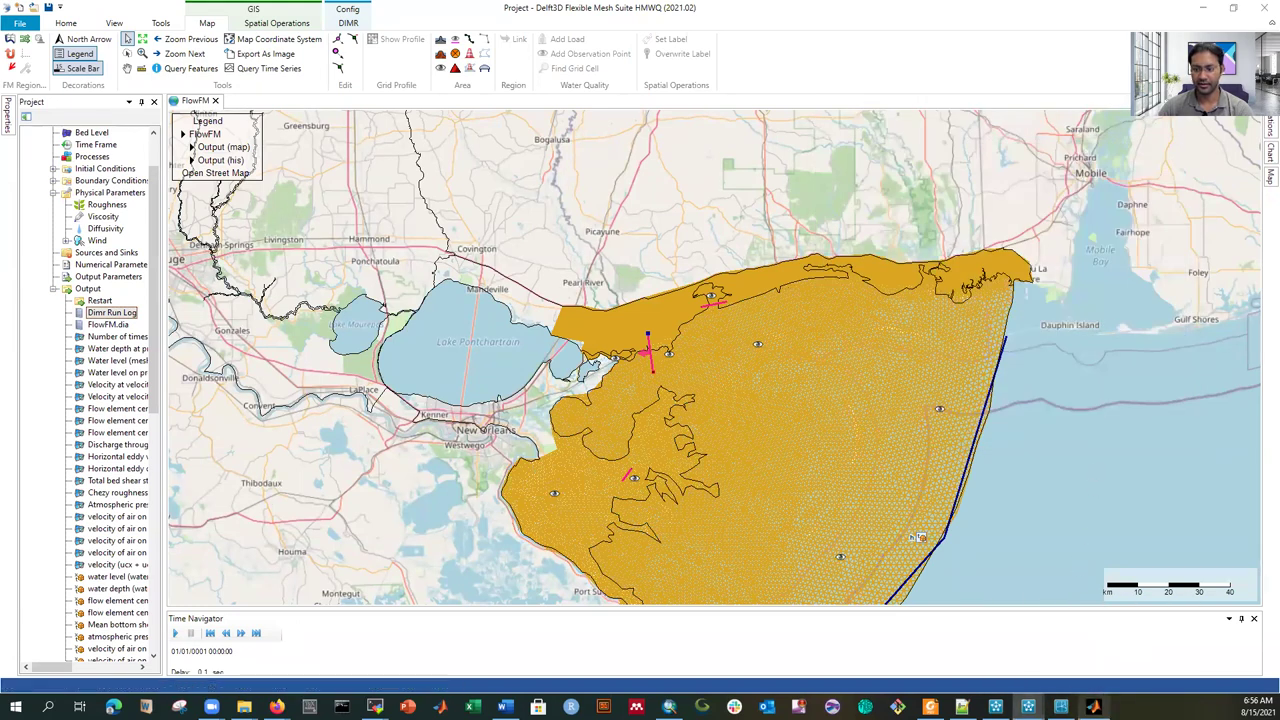
Step: Switch to QUICKPLOT and load the FlowFM_map.nc file from the output folder
click(1093, 702)
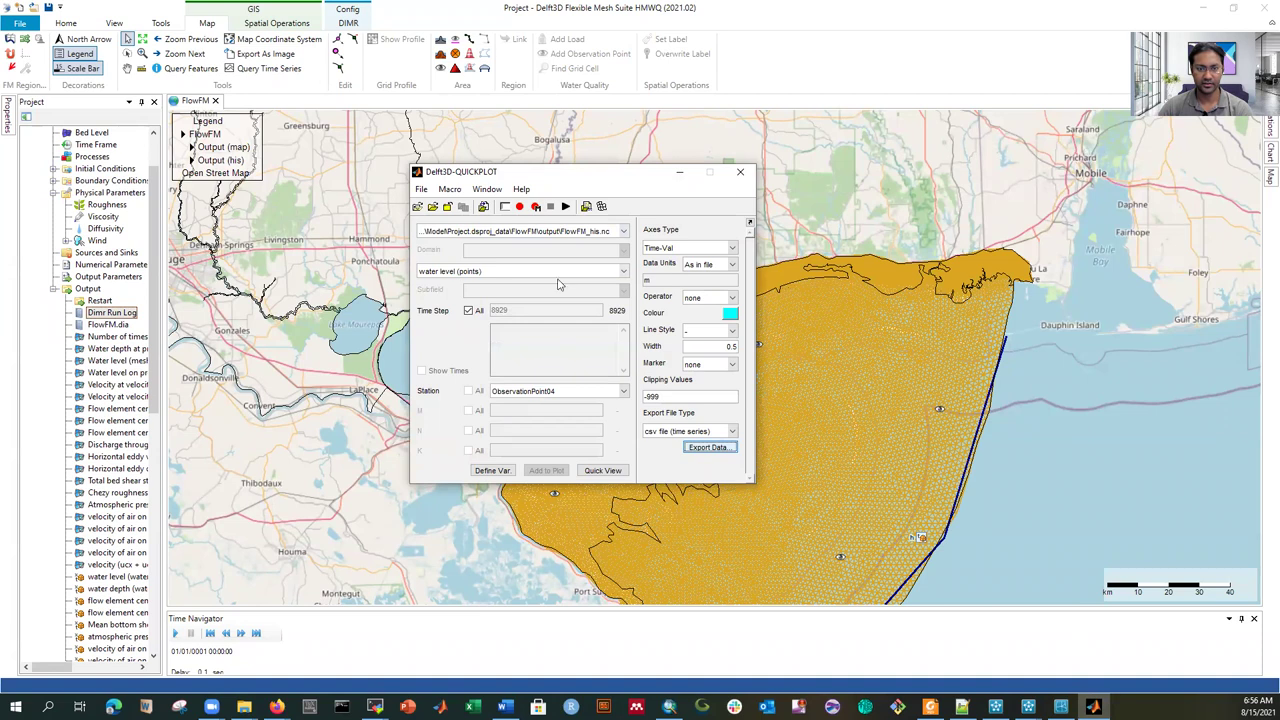
click(432, 206)
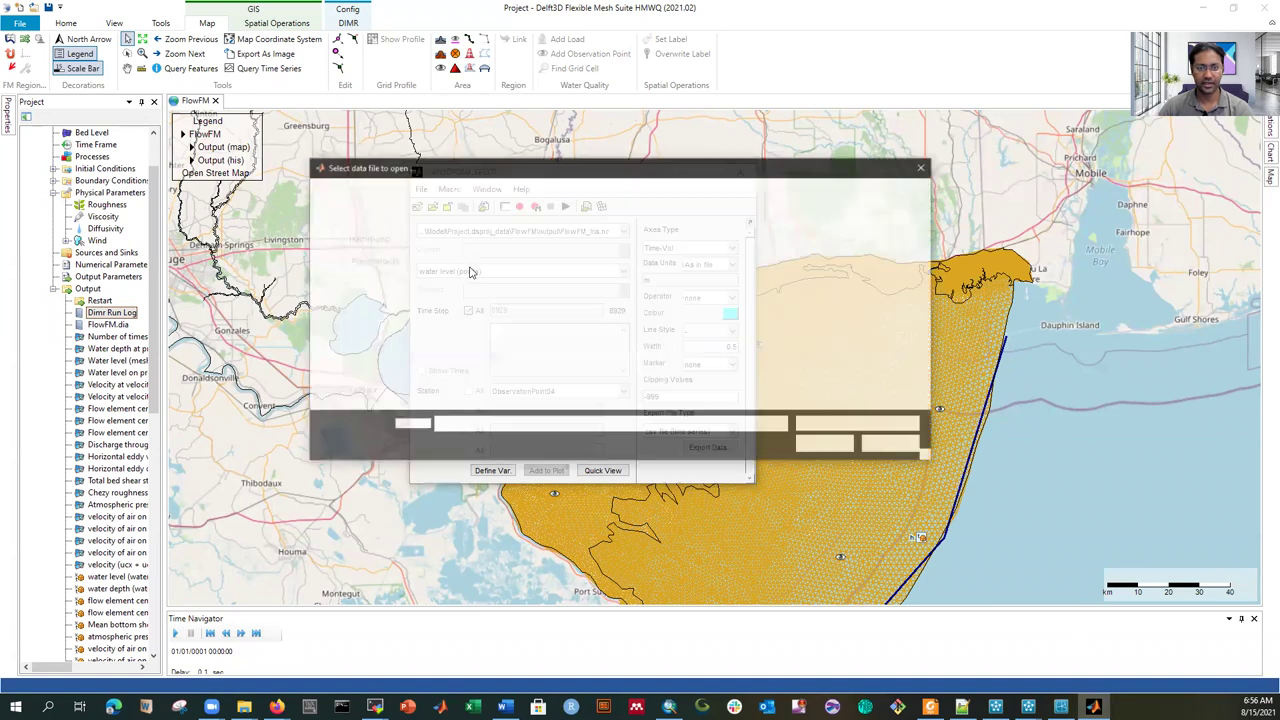
click(469, 267)
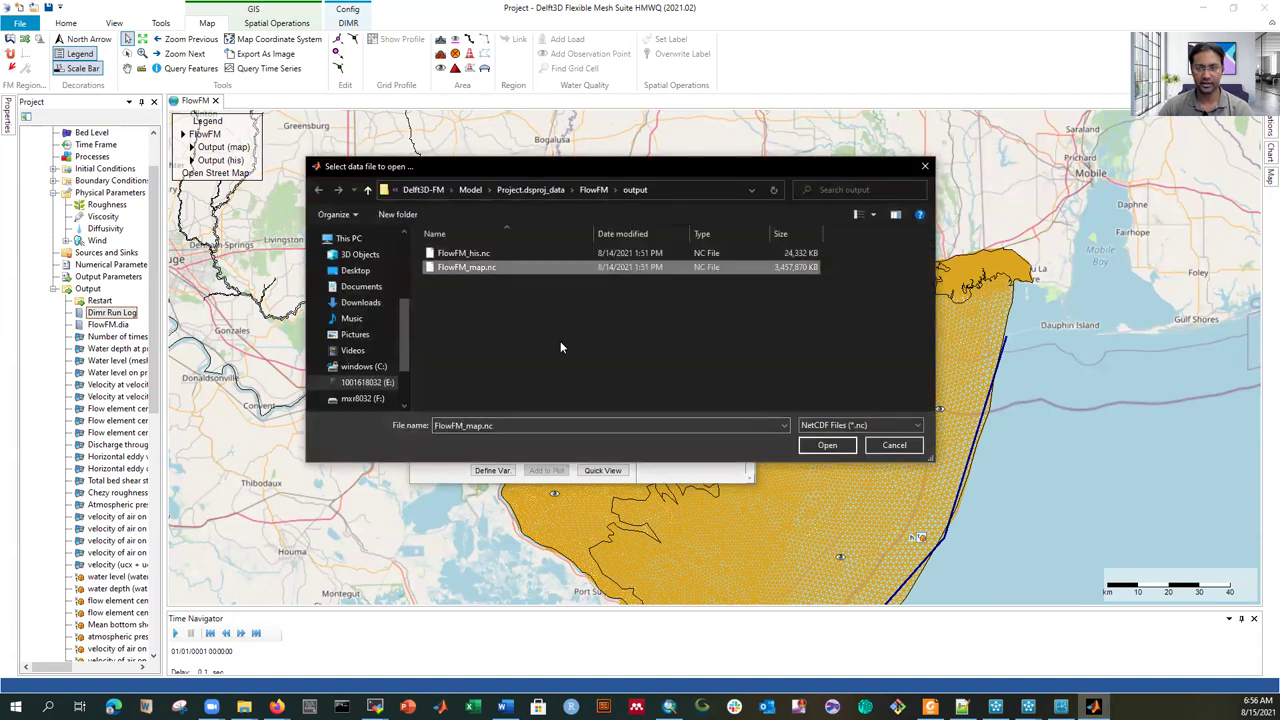
click(830, 446)
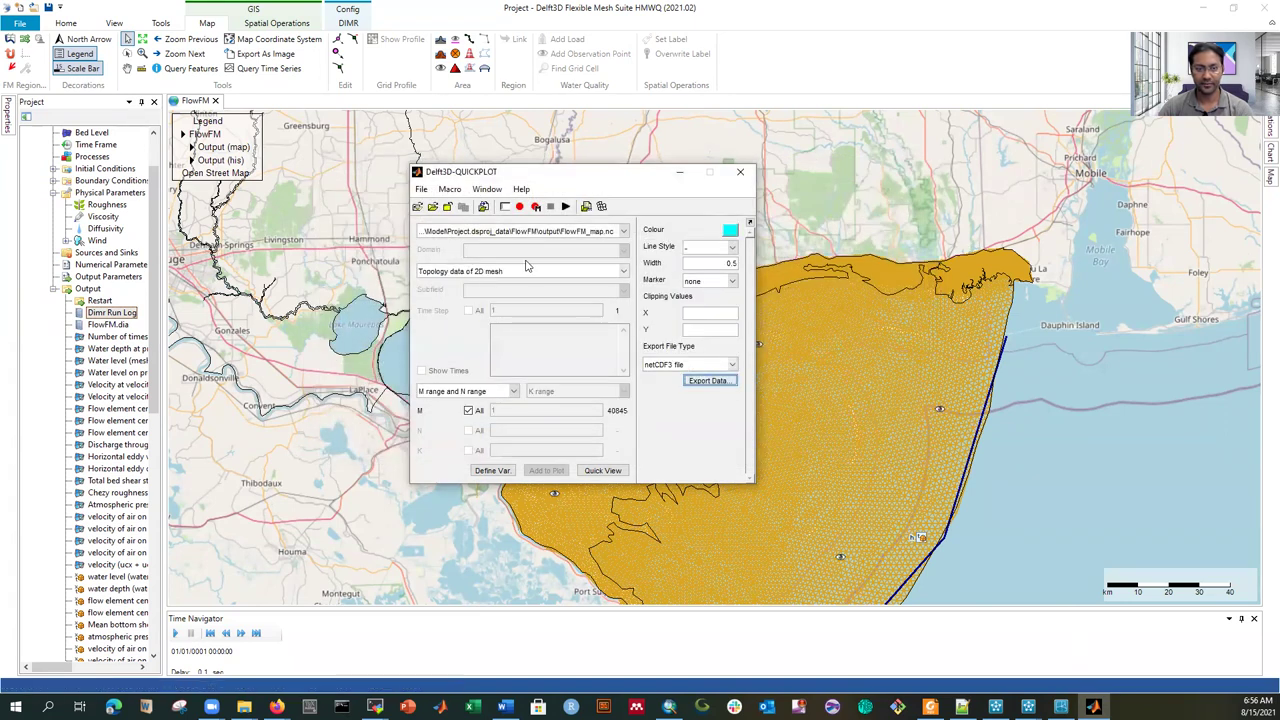
Step: Plot the Topology data of 2D mesh, view the figure enlarged, and close it
click(602, 470)
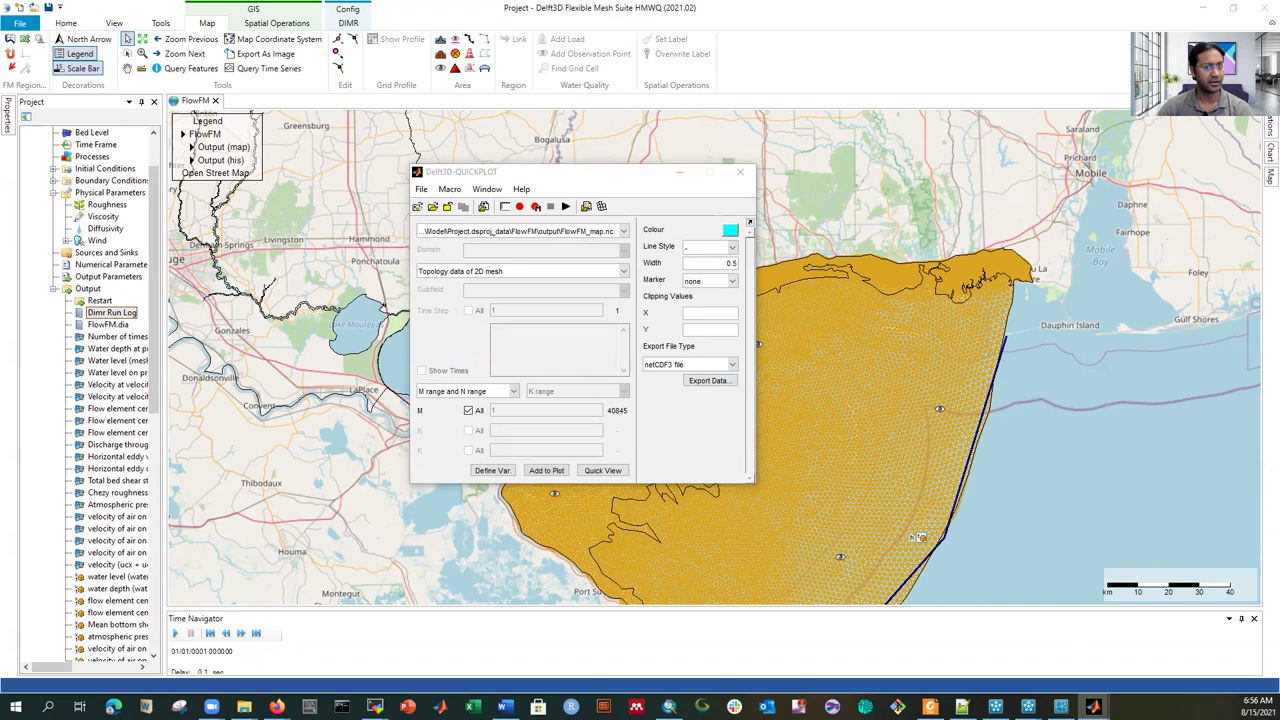
click(854, 162)
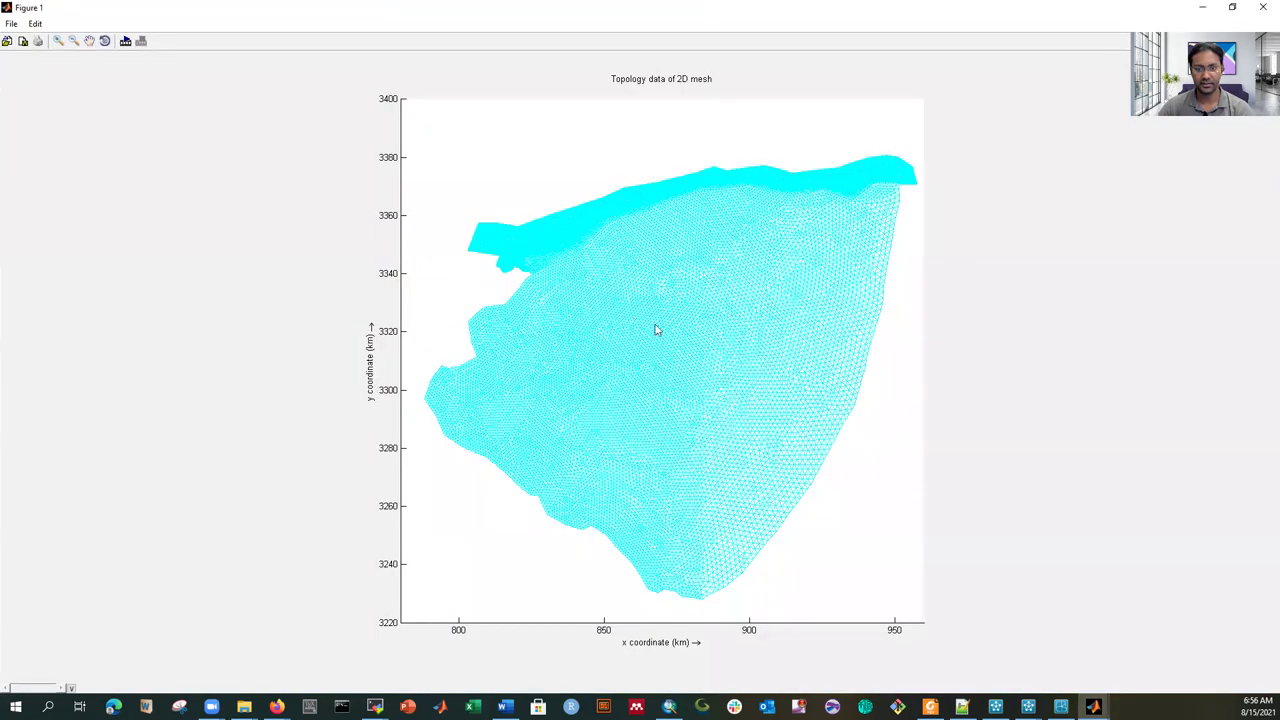
click(1262, 8)
Step: Set the plot colour to blue and choose the Flow element center velocity vector (mesh2d_nFaces: mean) for all time steps
click(730, 231)
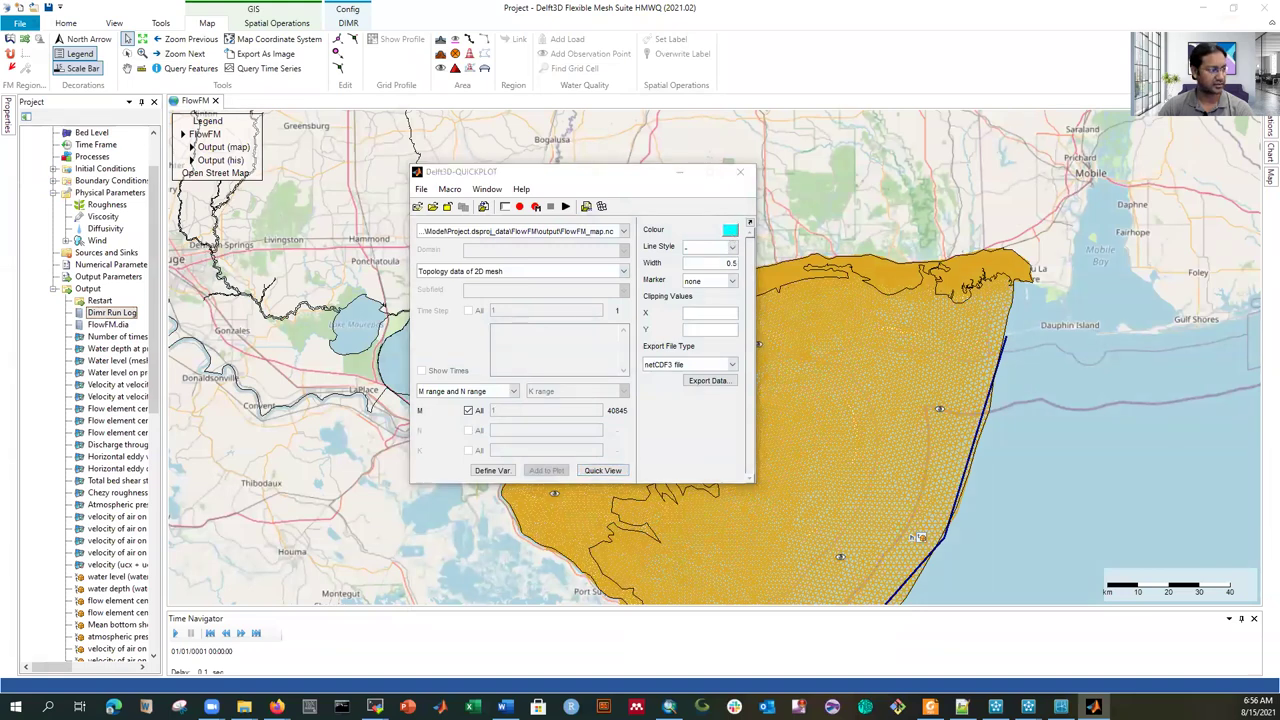
key(Return)
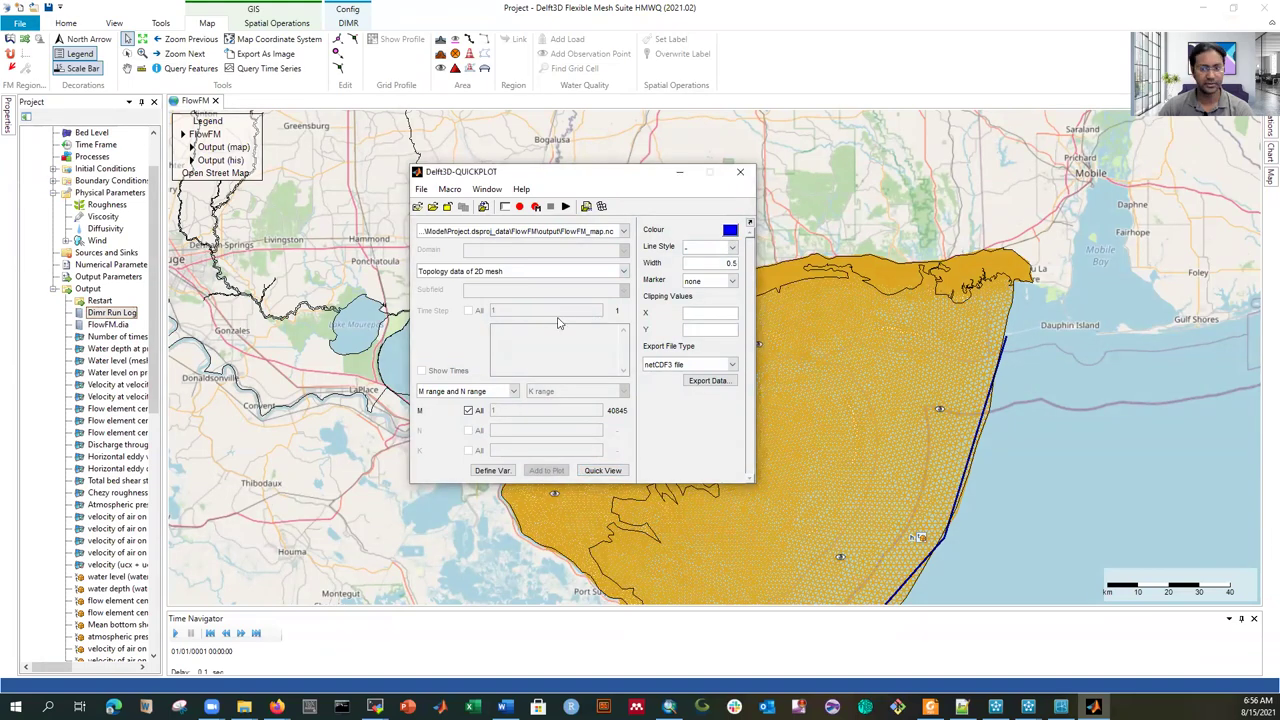
click(511, 272)
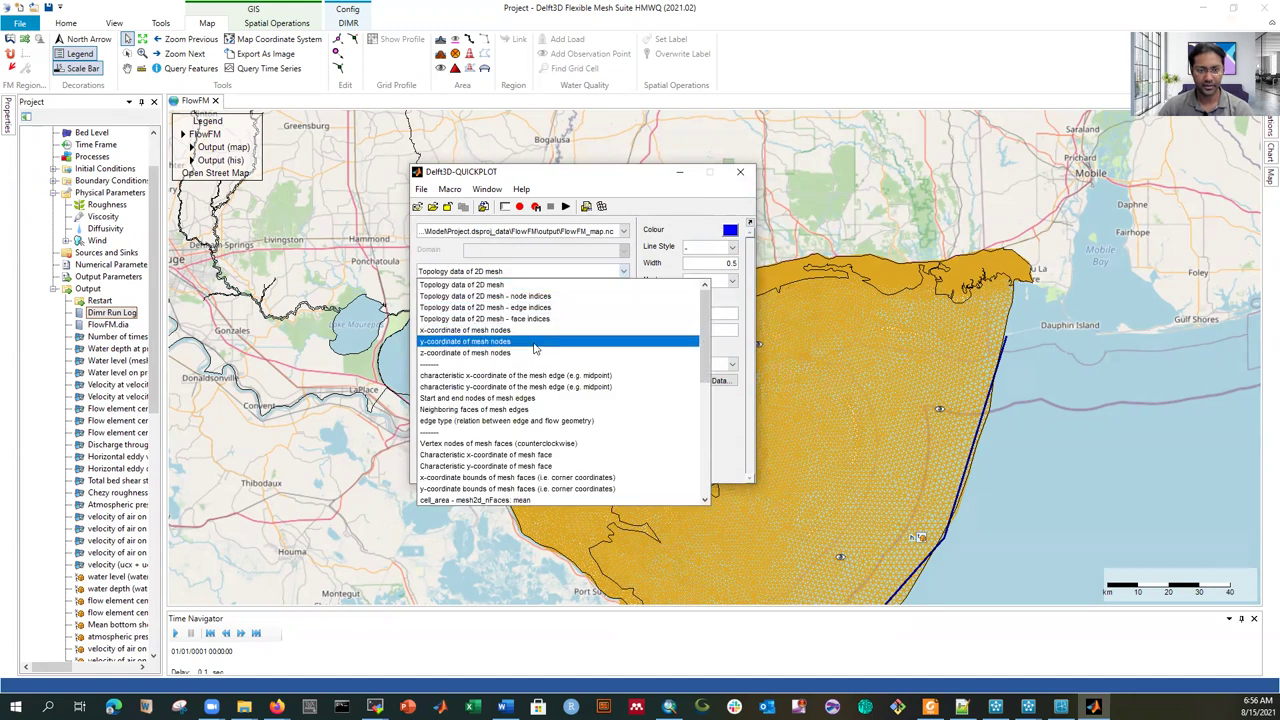
scroll(535, 348, down, 6)
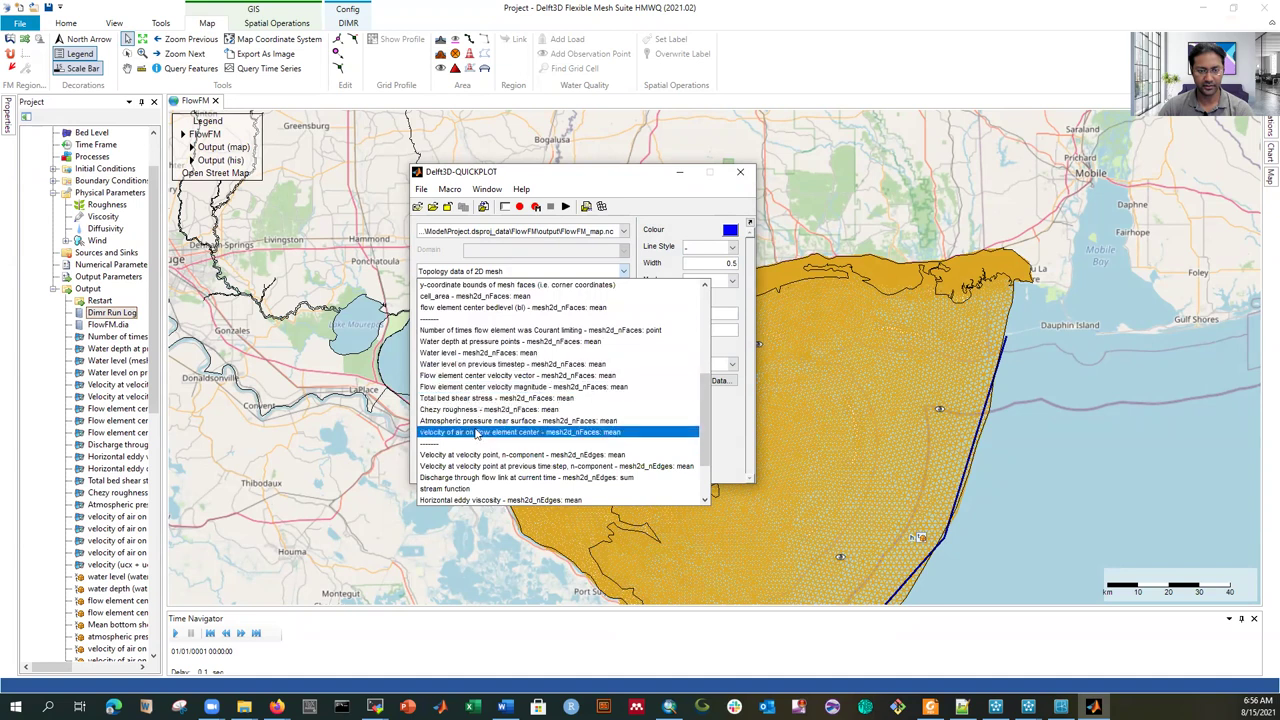
scroll(479, 430, down, 2)
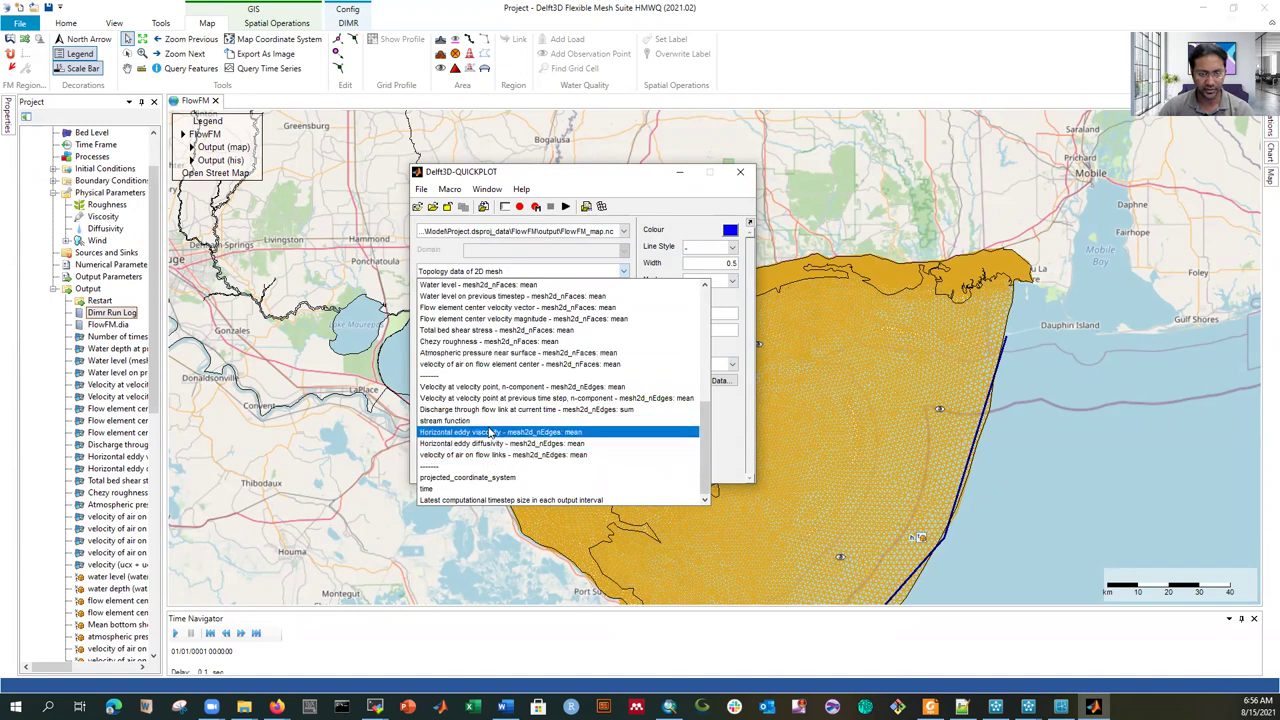
scroll(494, 429, up, 1)
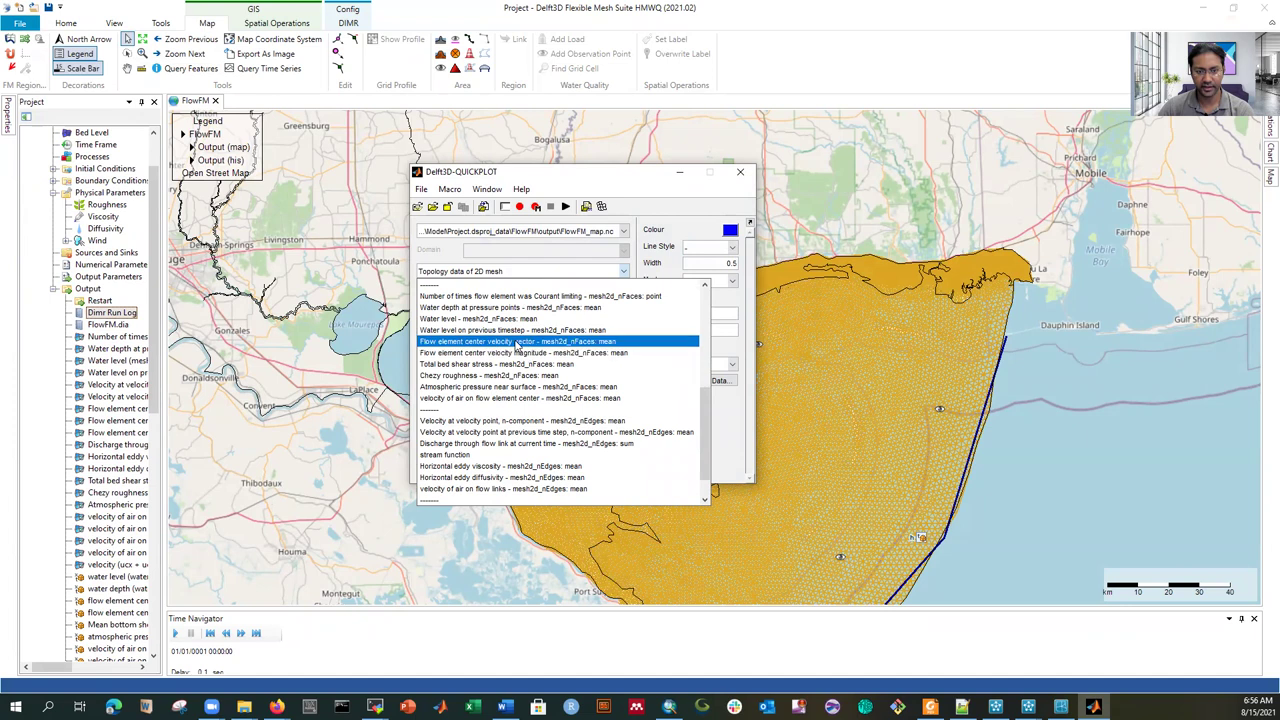
click(516, 342)
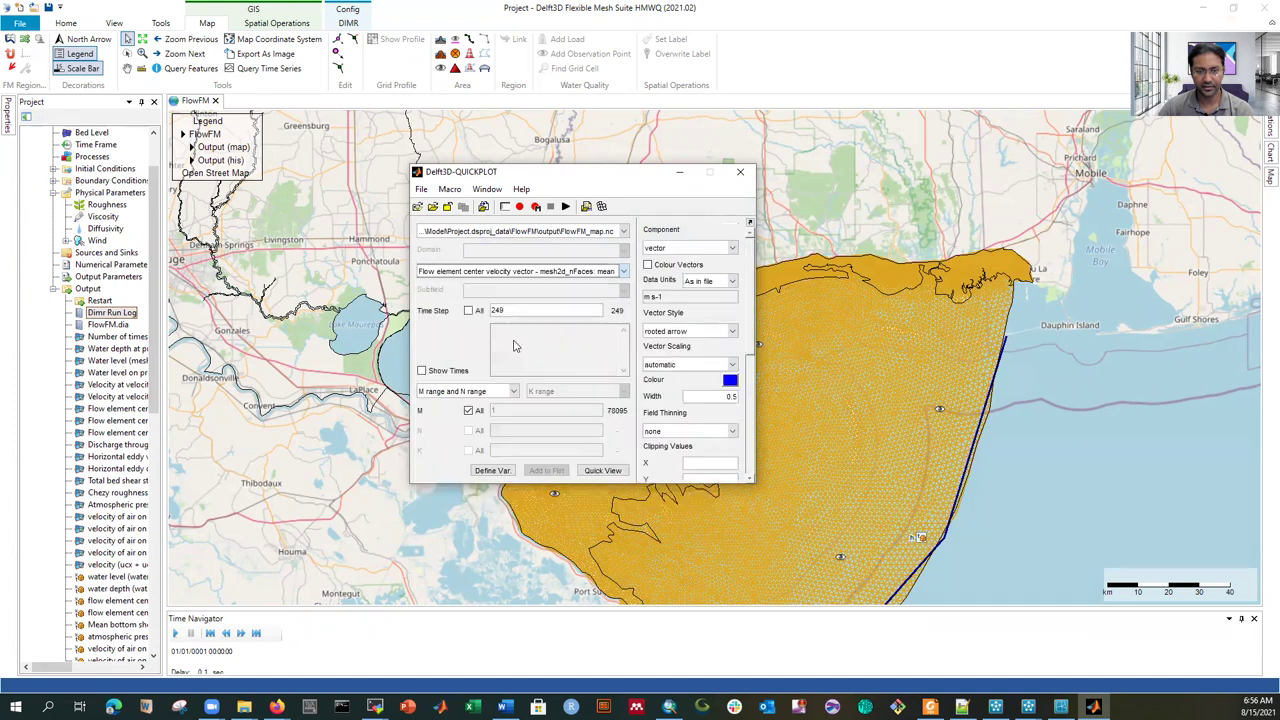
click(469, 312)
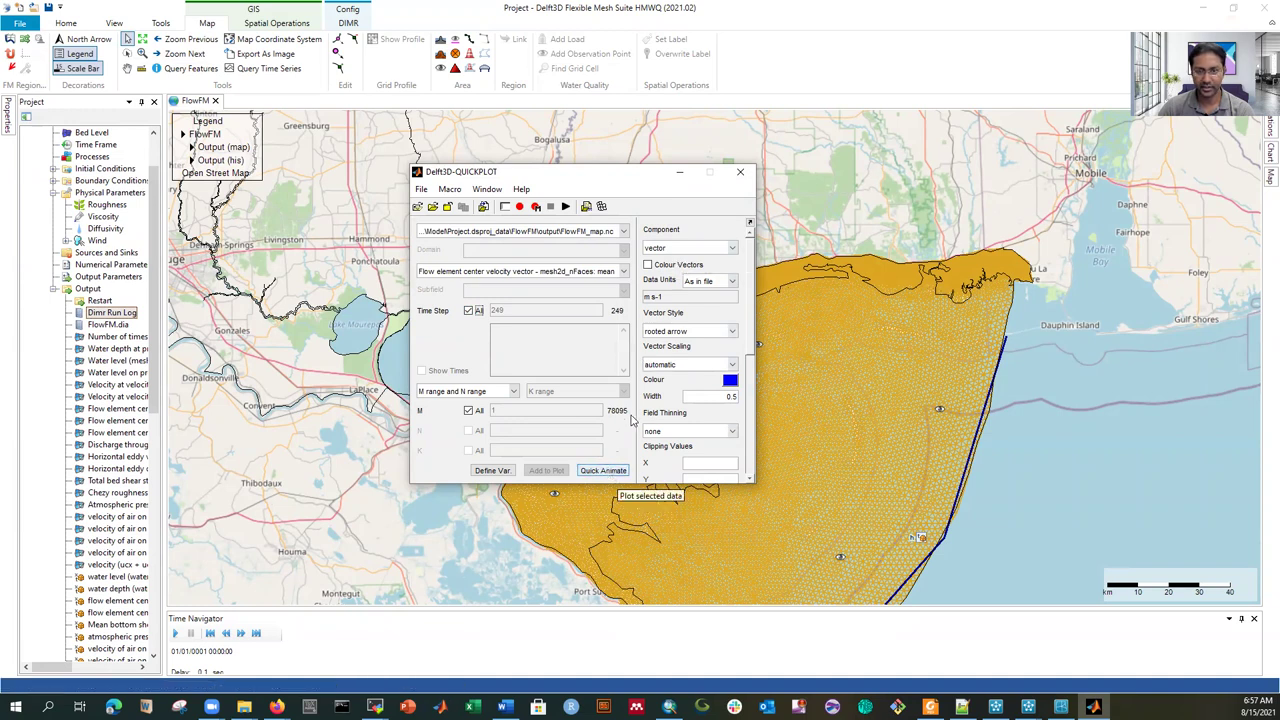
Step: Review the component options, keeping vector, and set the vector style to centered arrow
click(732, 249)
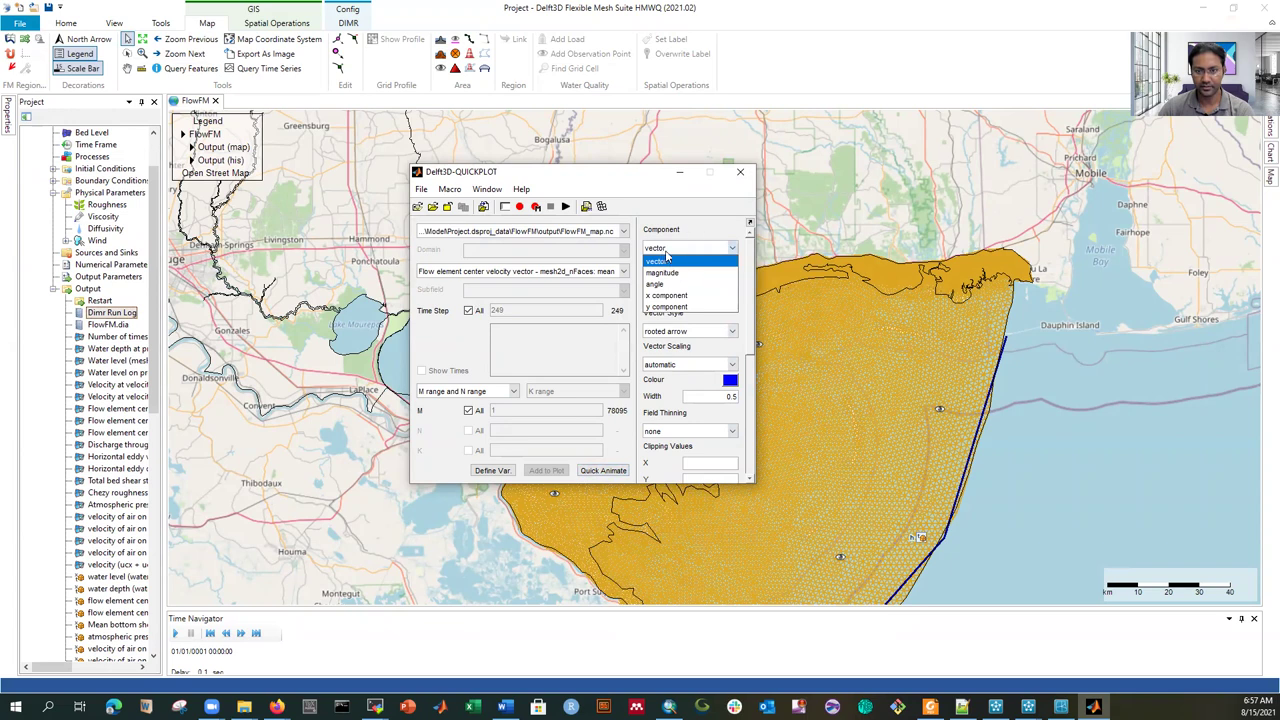
click(687, 232)
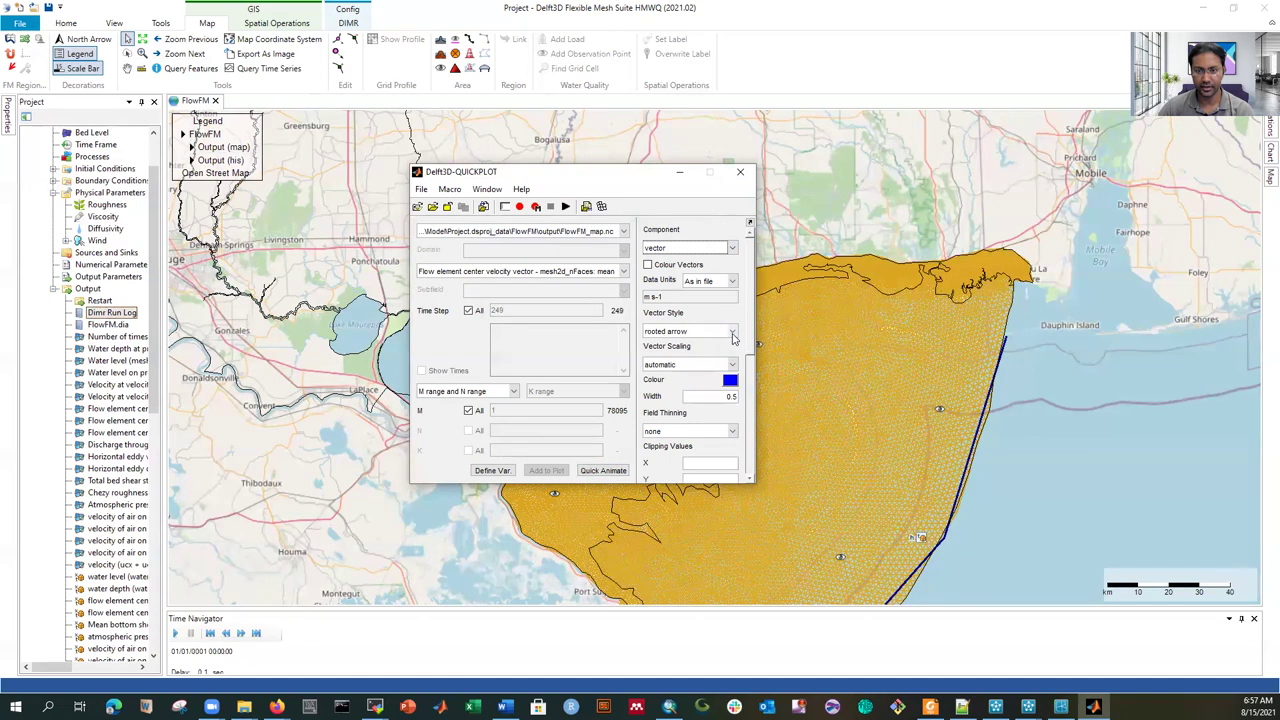
click(733, 333)
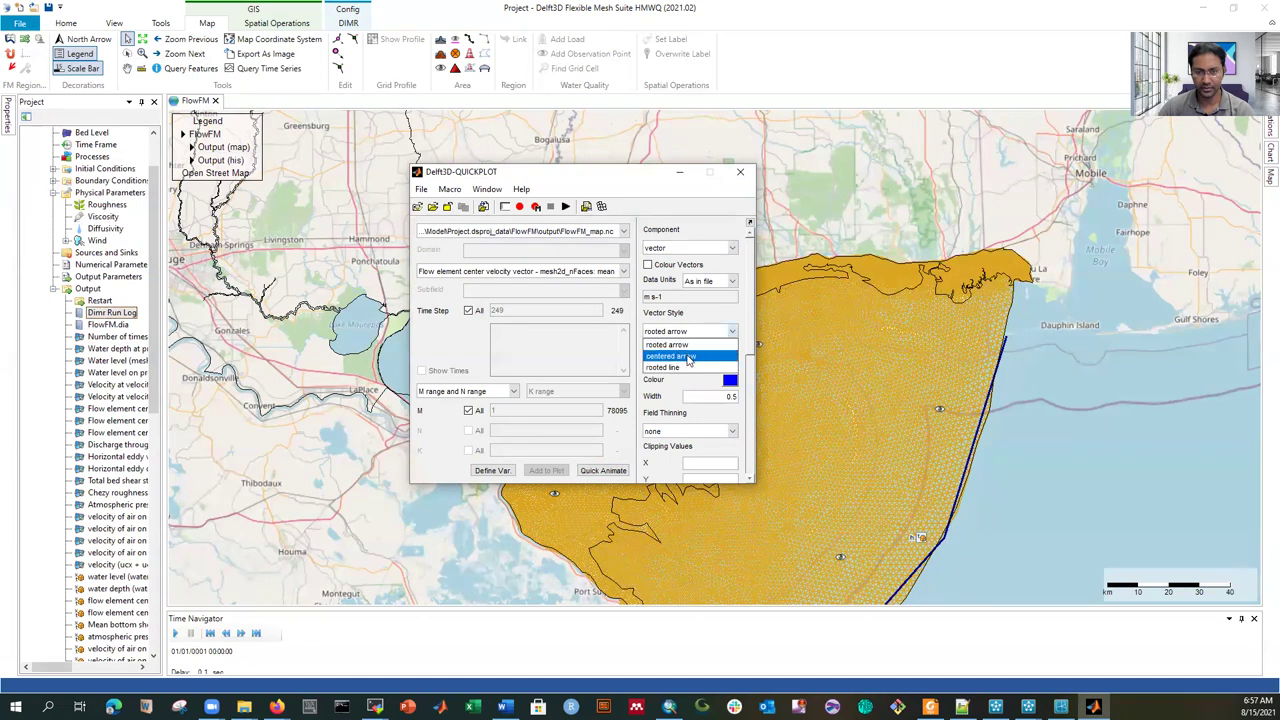
click(688, 357)
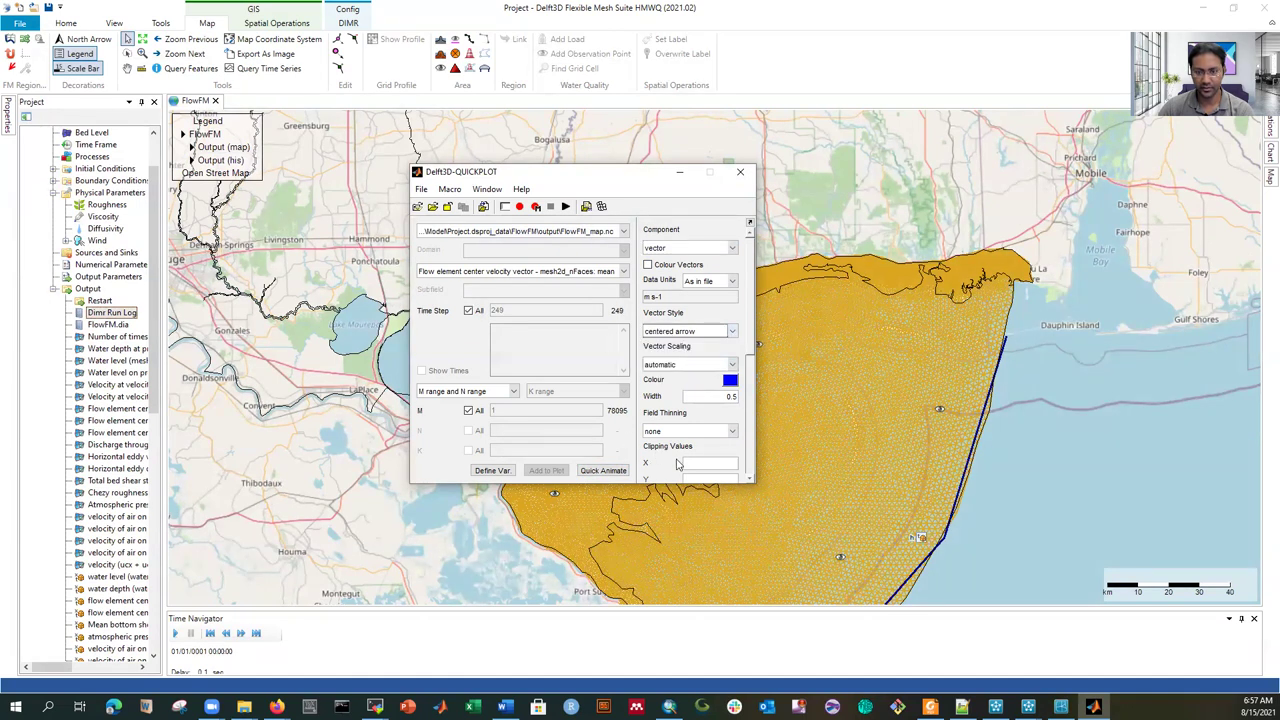
Step: Animate the velocity vectors over the time steps, watch the figure enlarged, and close it
click(603, 470)
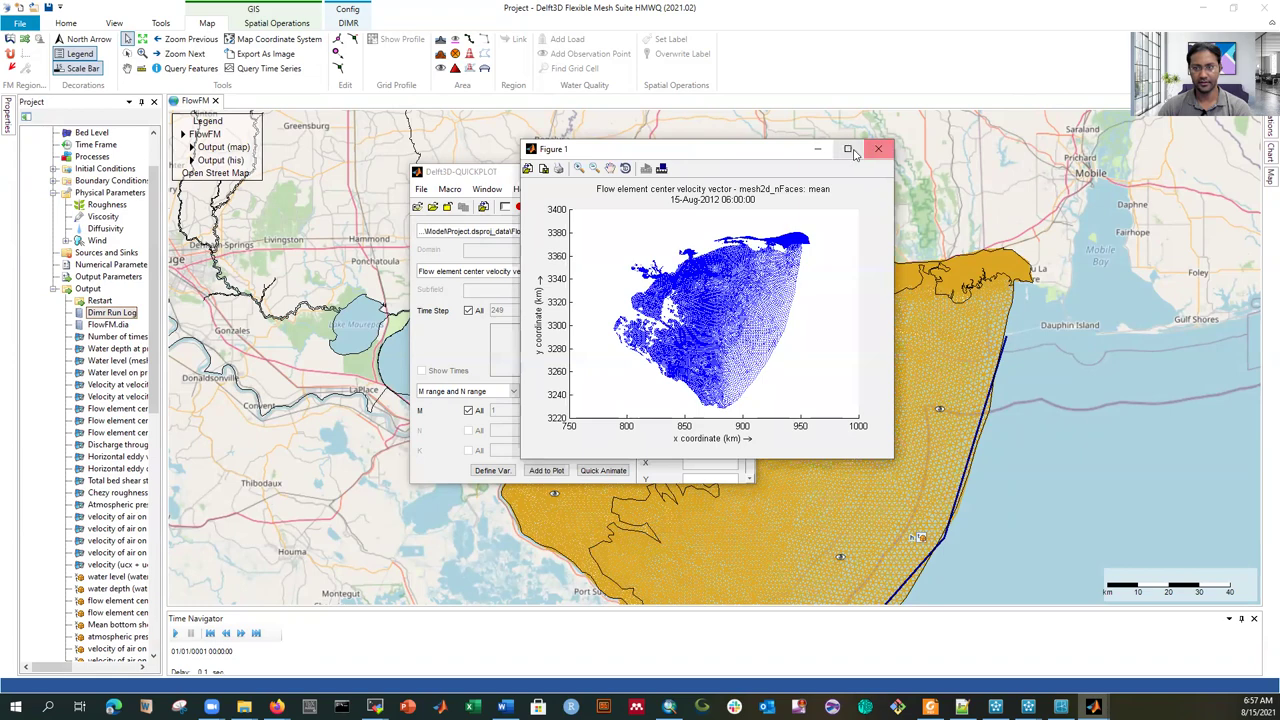
click(855, 150)
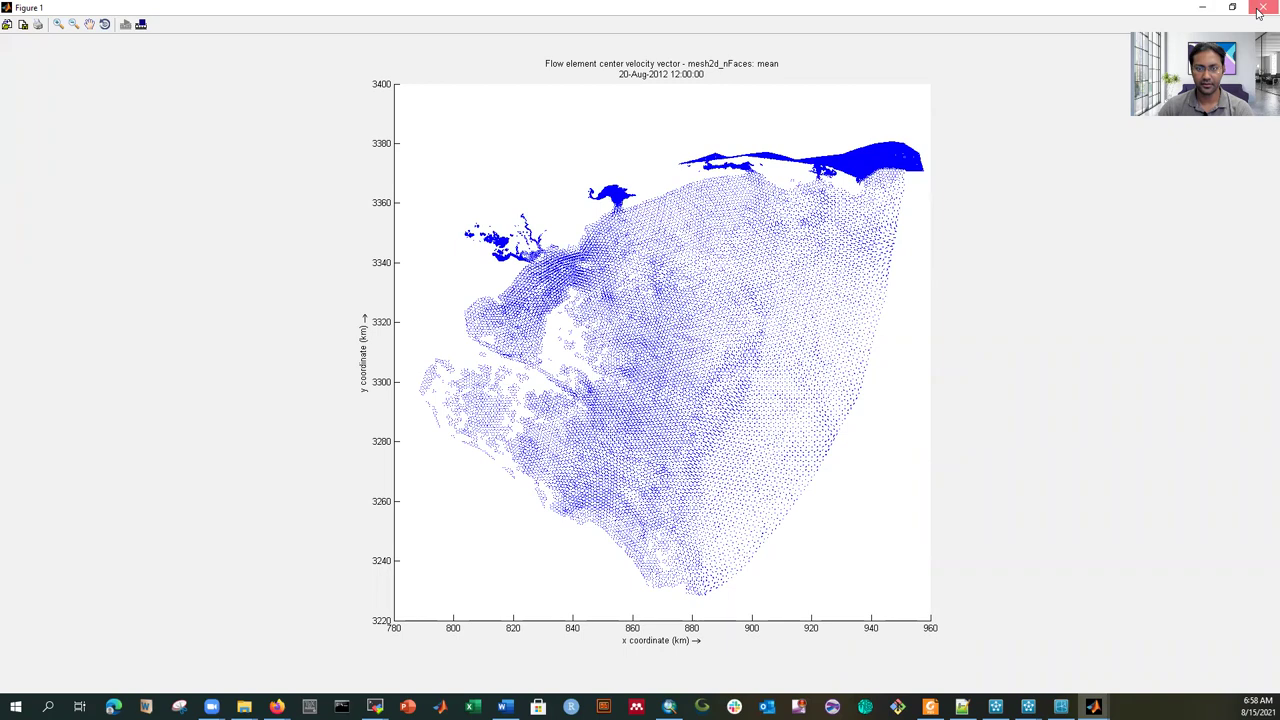
click(1258, 12)
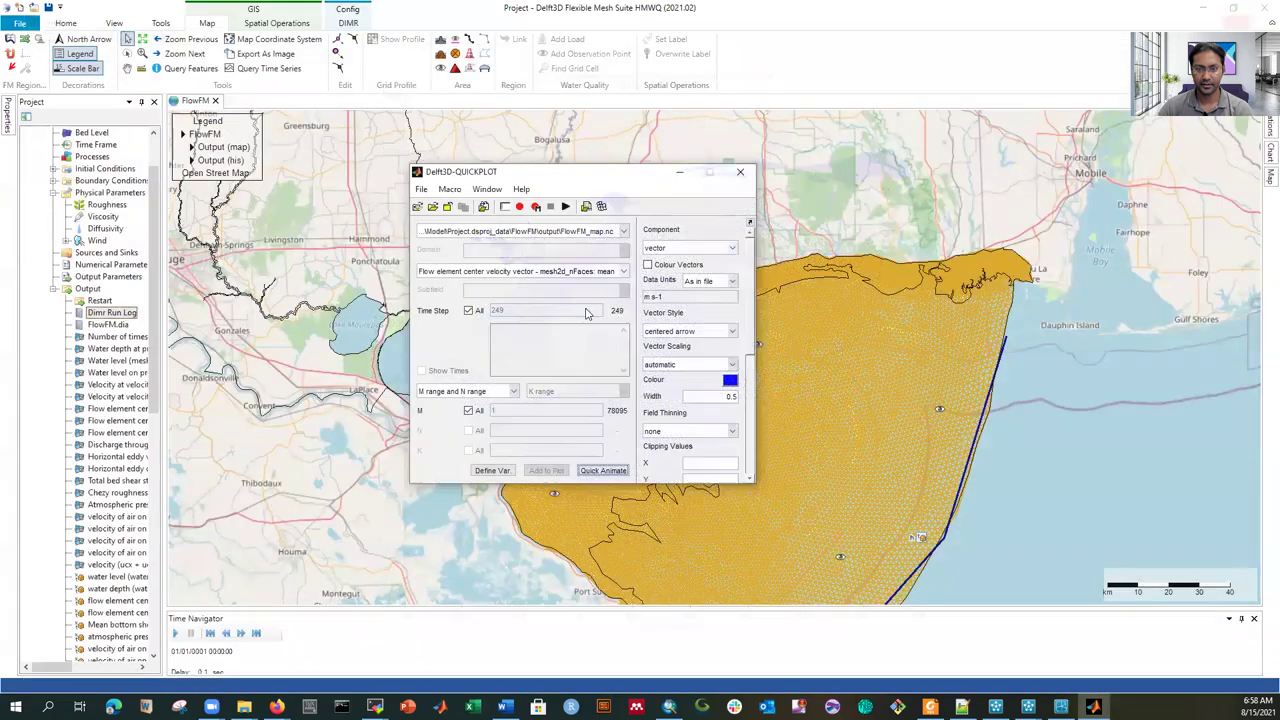
Step: Select Water depth at pressure points (mesh2d_nFaces: mean), animate it over all time steps, and close the animation
click(544, 278)
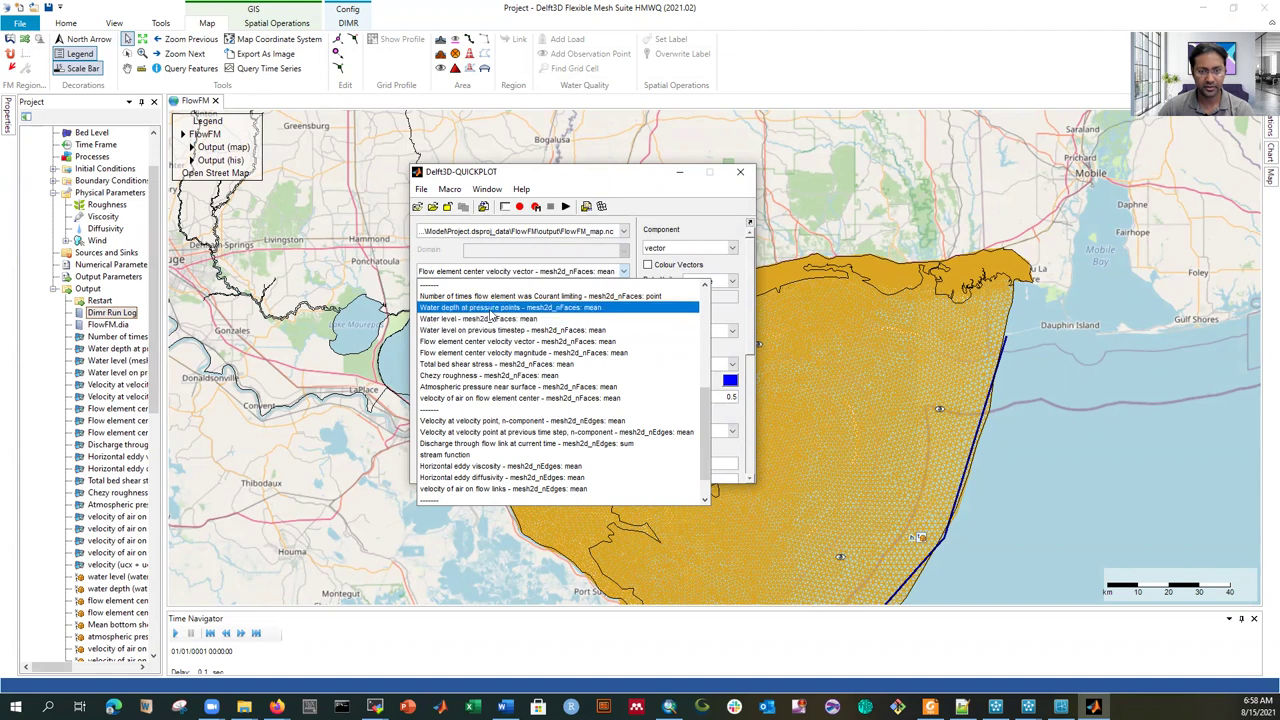
click(491, 313)
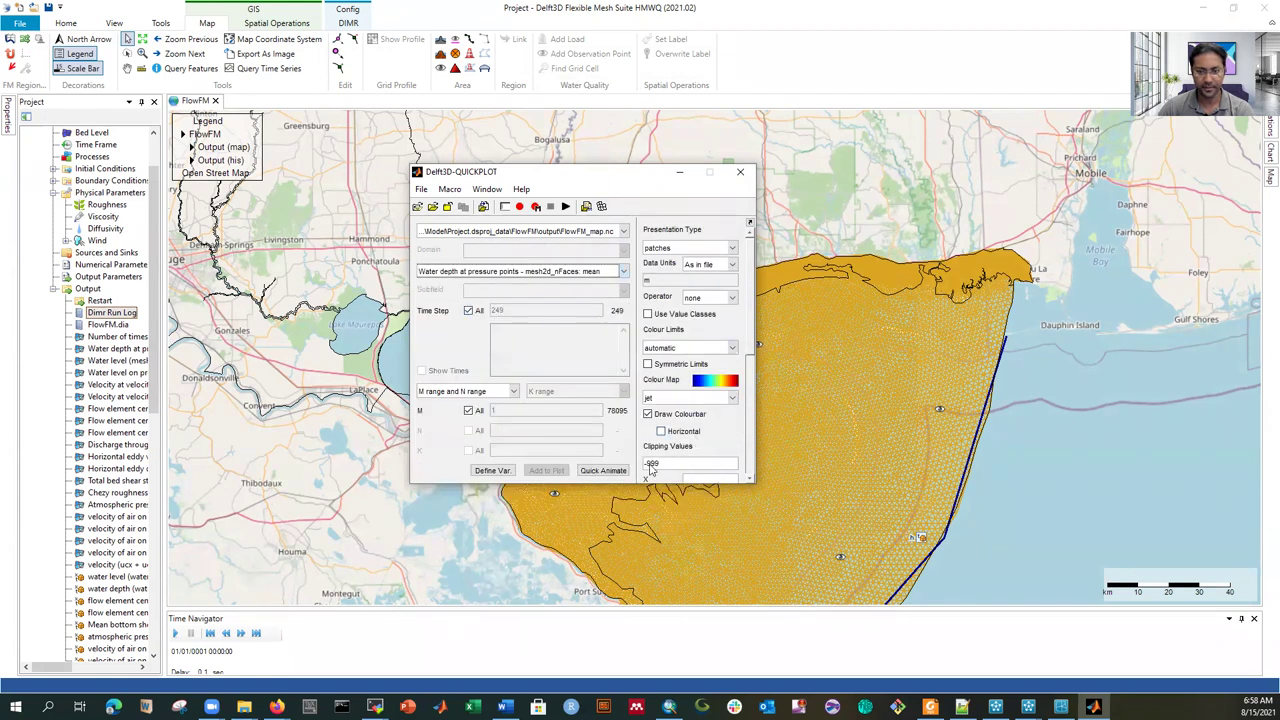
click(592, 472)
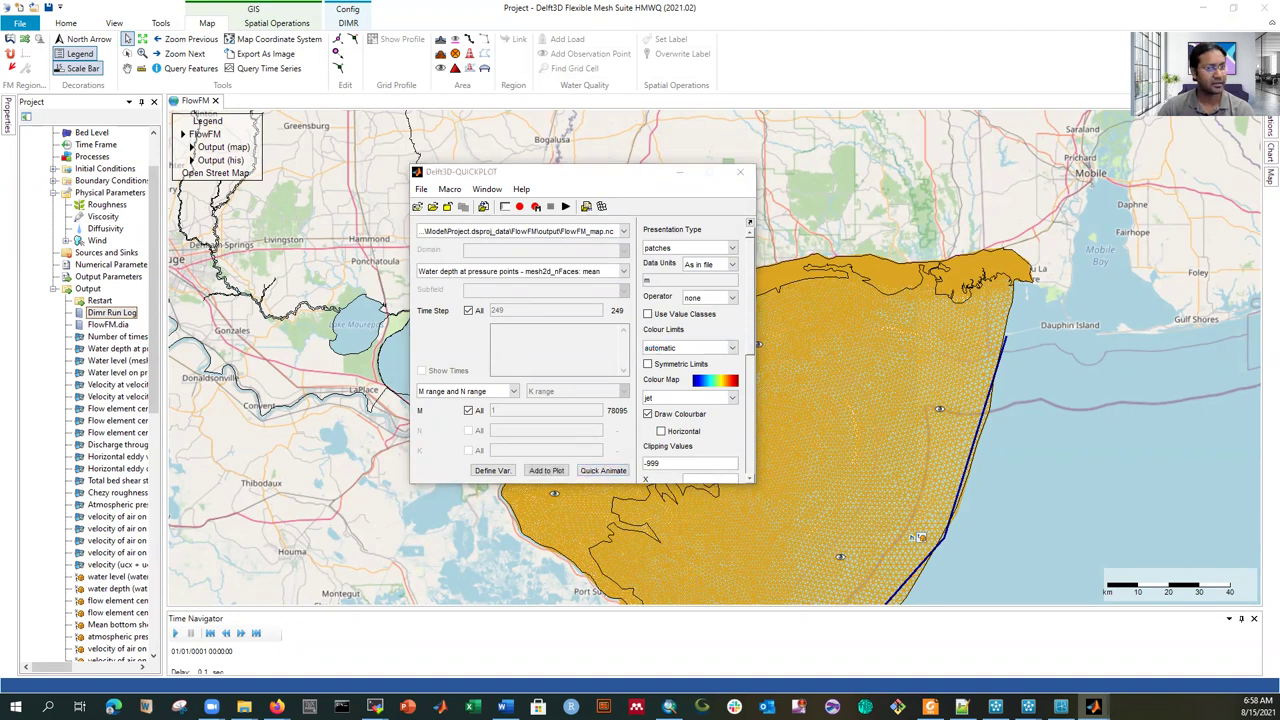
click(774, 208)
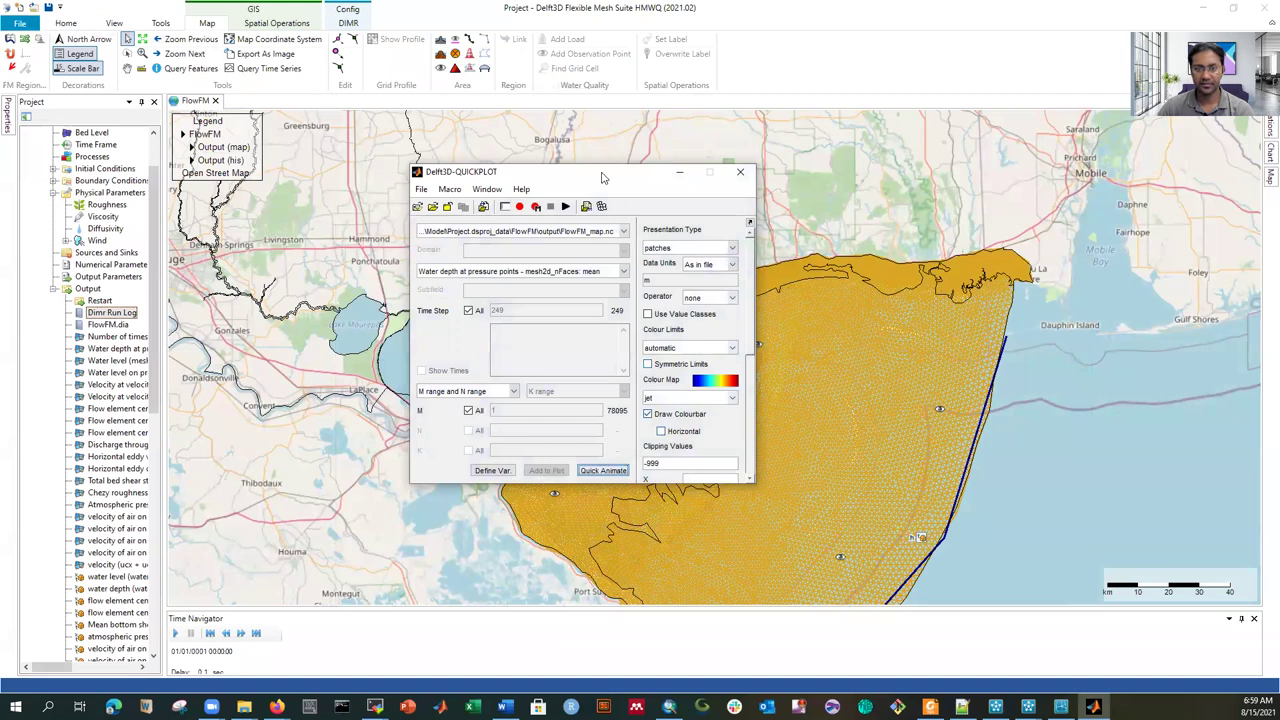
Step: Enter -999 [0 0.01] as the clipping values for the water depth plot
drag(687, 181, 777, 170)
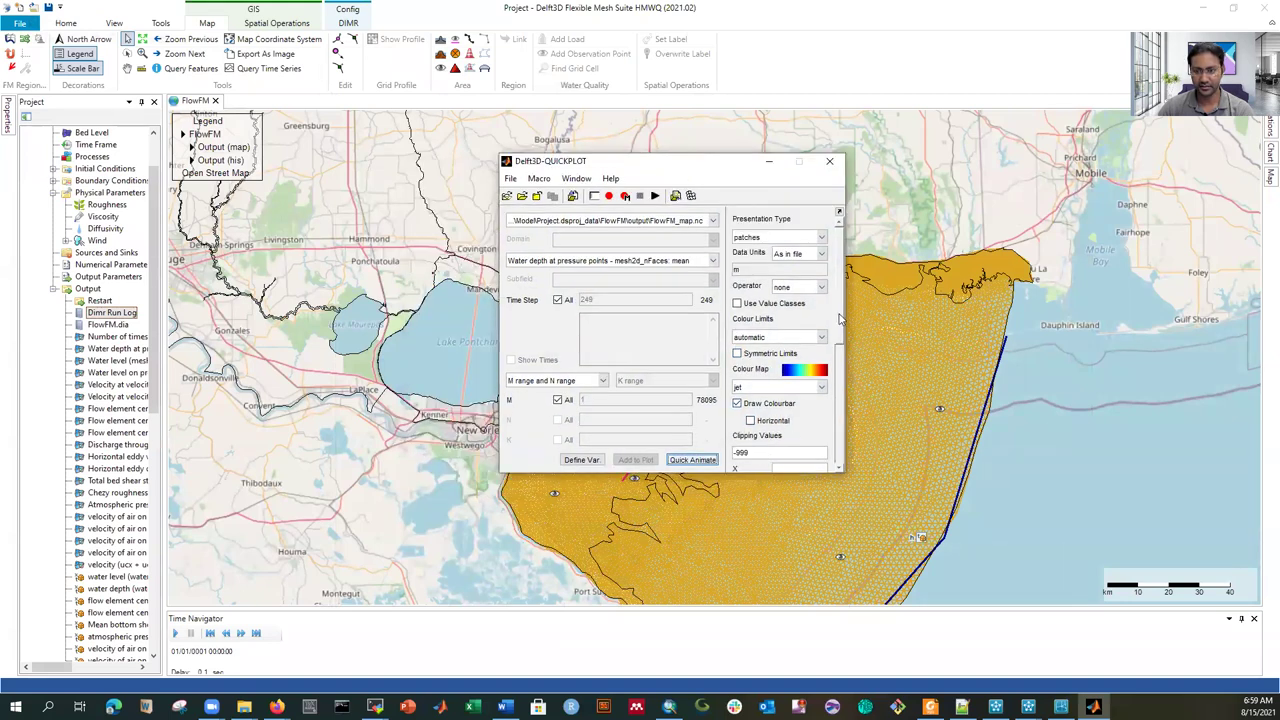
click(840, 395)
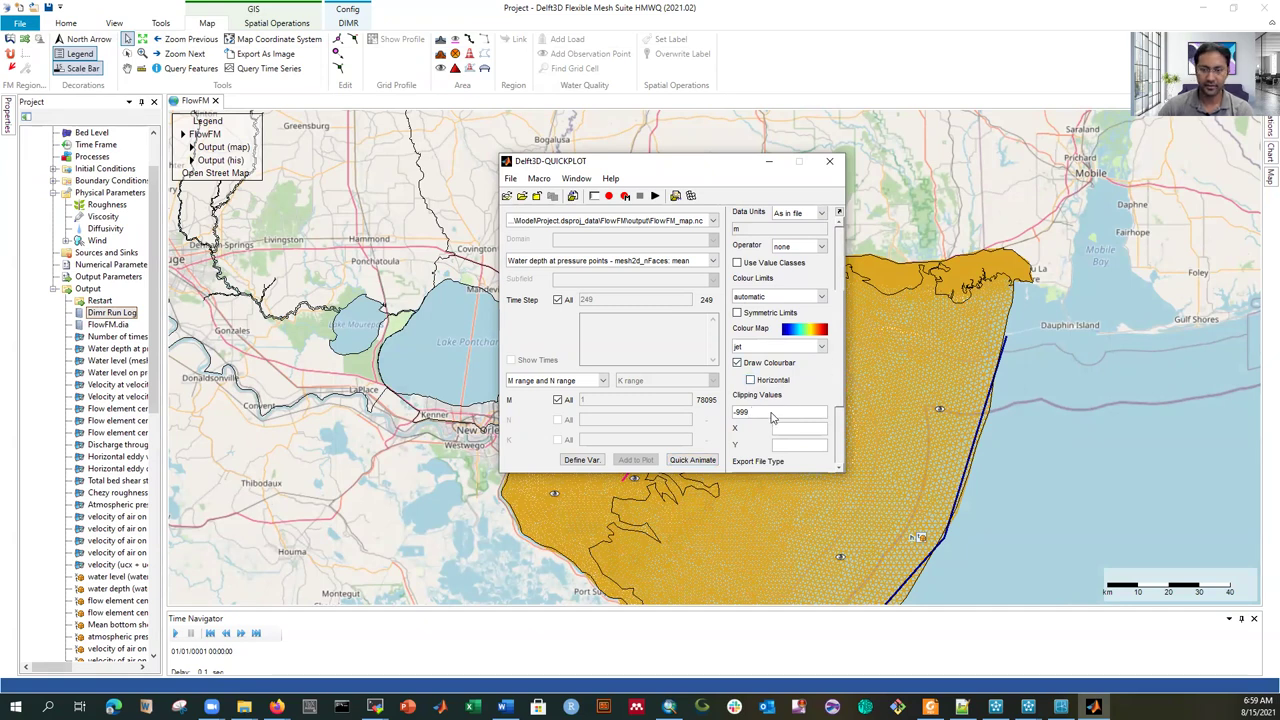
mouse_move(771, 418)
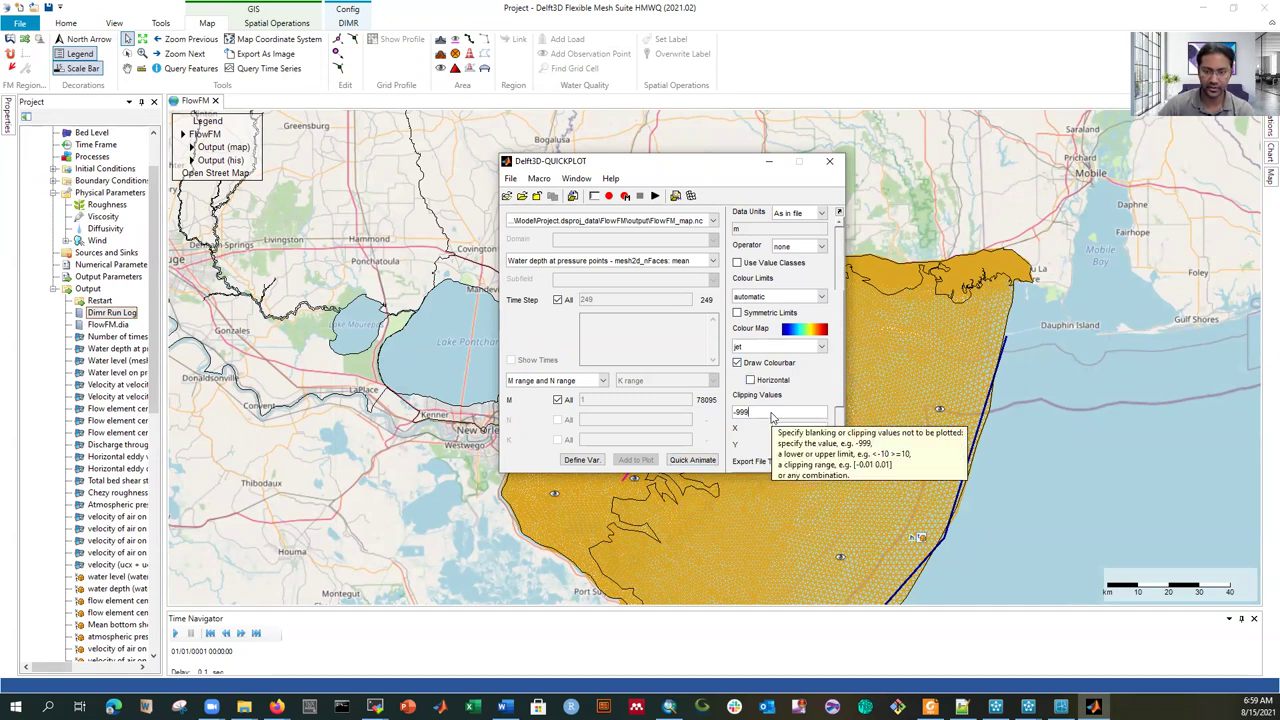
click(771, 418)
key(BackSpace)
key(BackSpace)
key(BackSpace)
key(BackSpace)
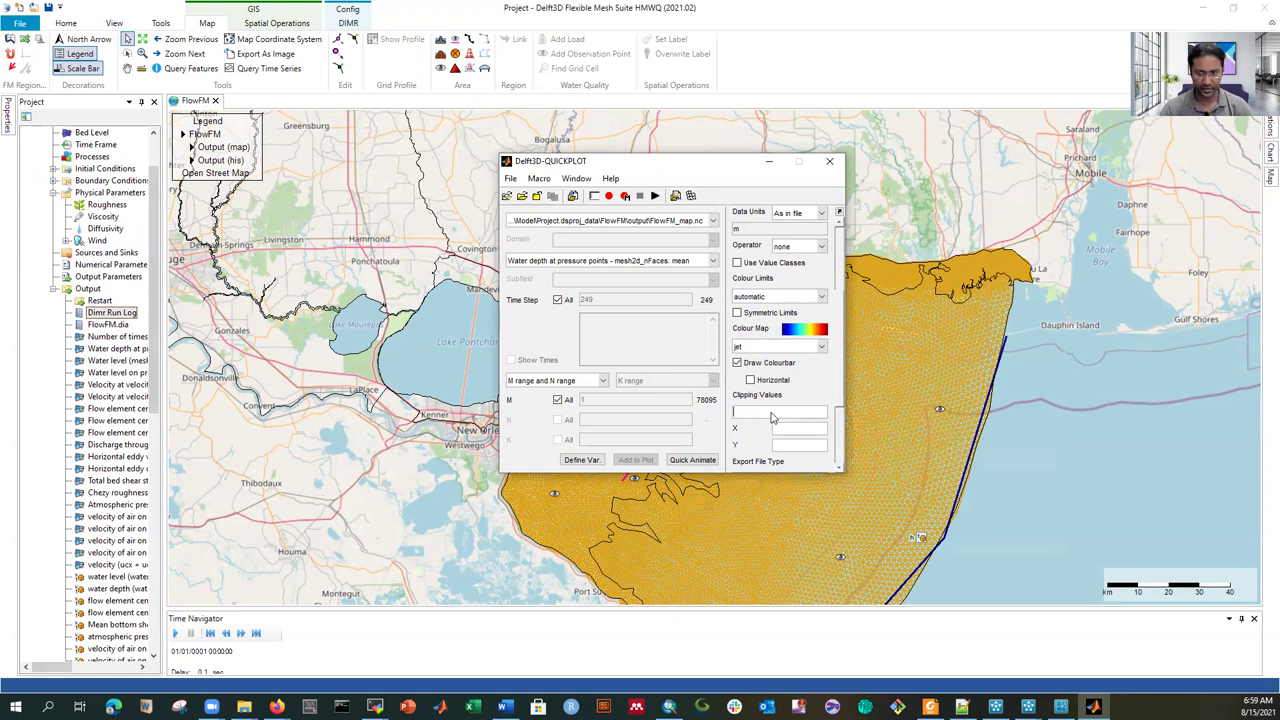
text(-999)
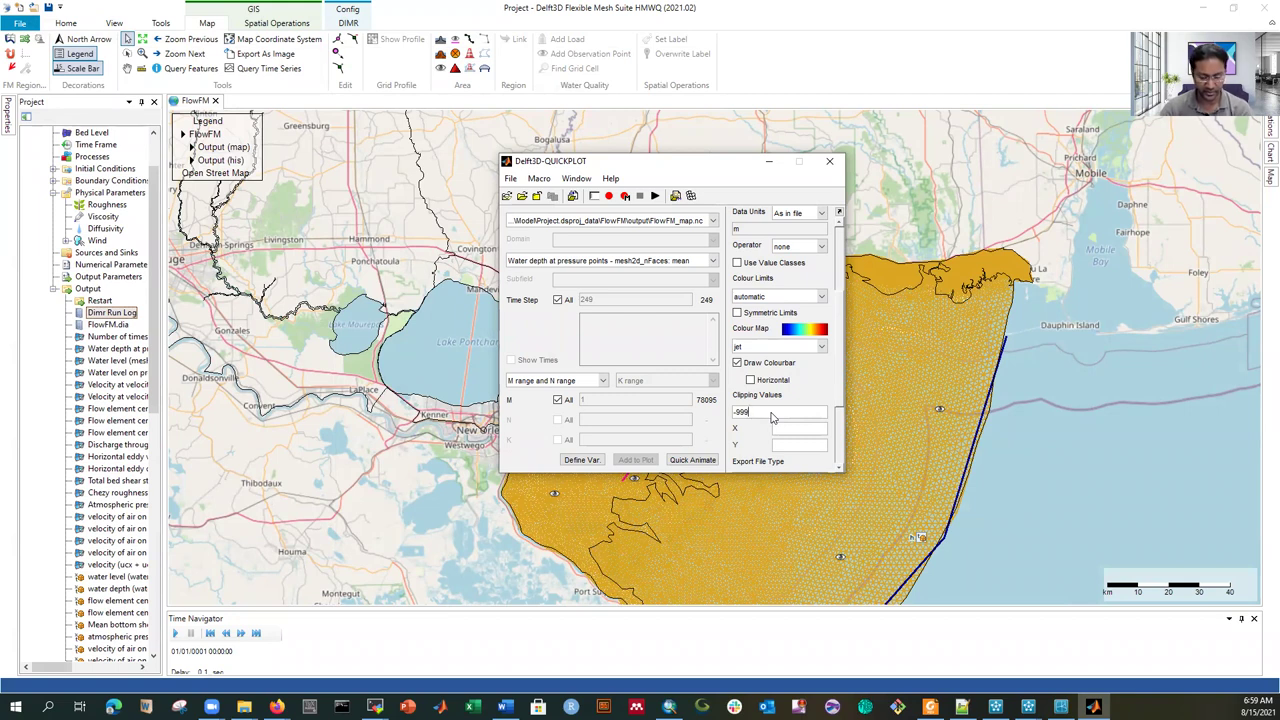
text( [)
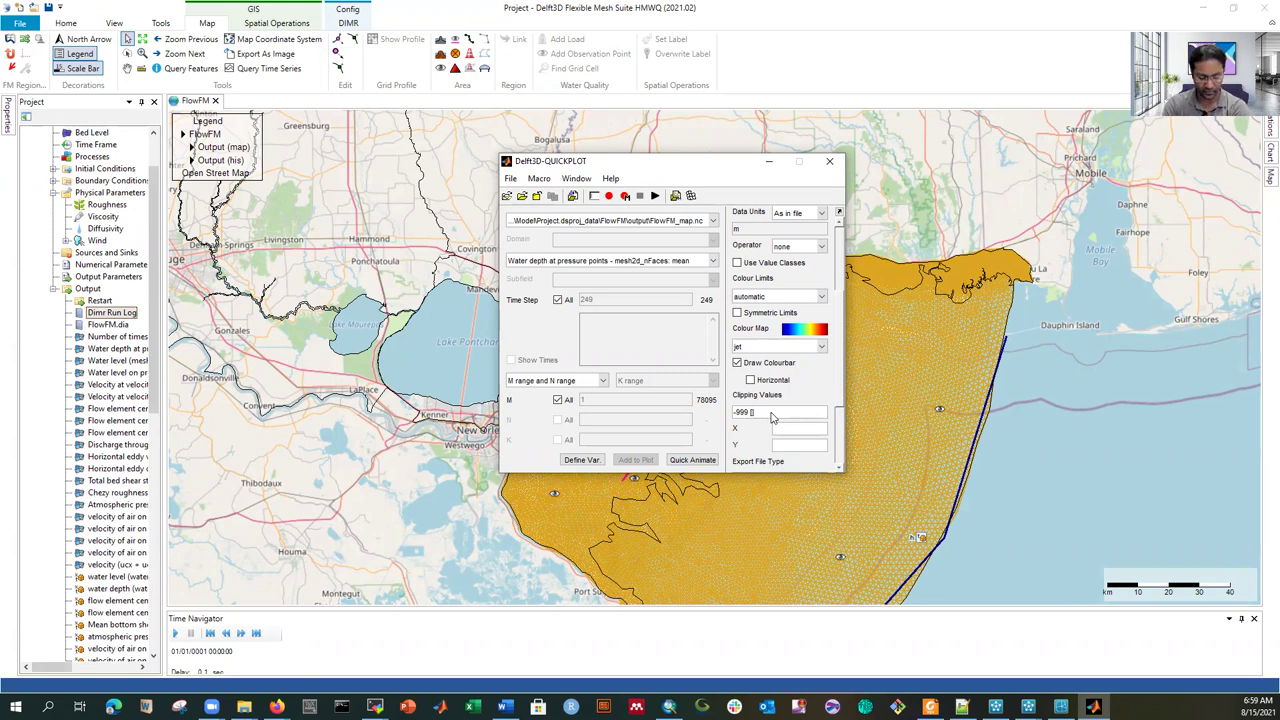
text(0)
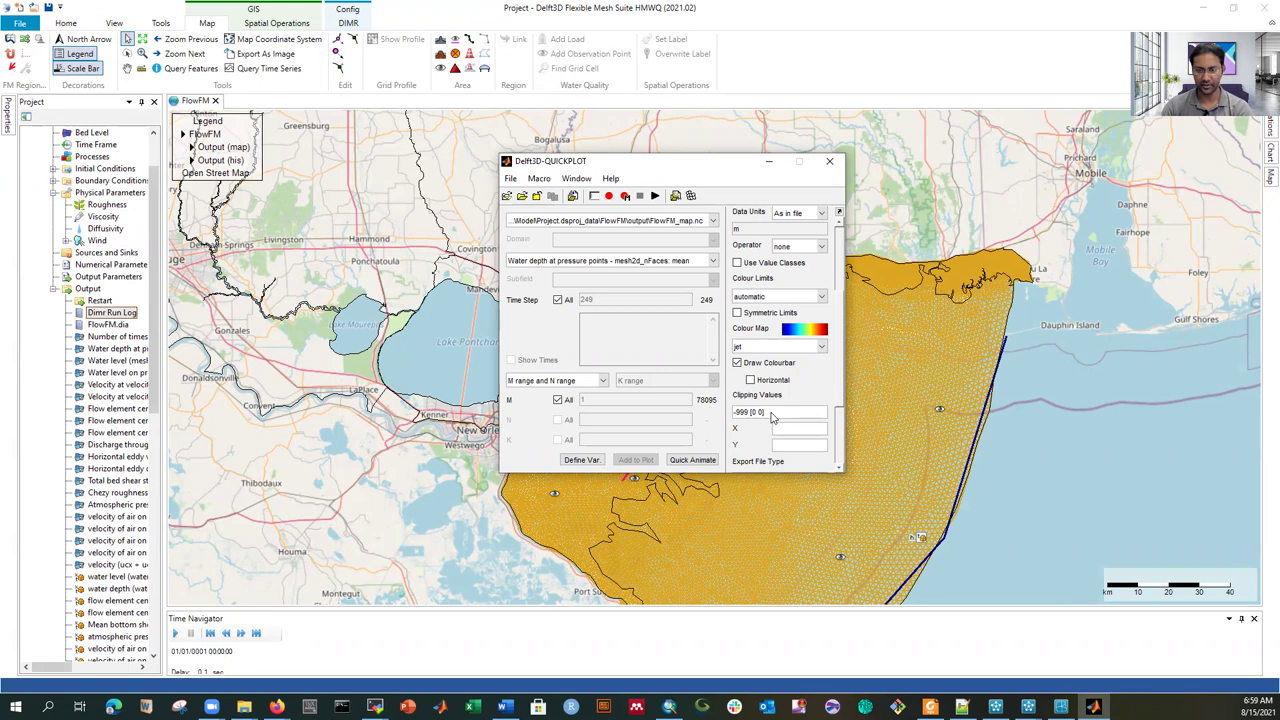
text(0.0)
text(0)
text(1)
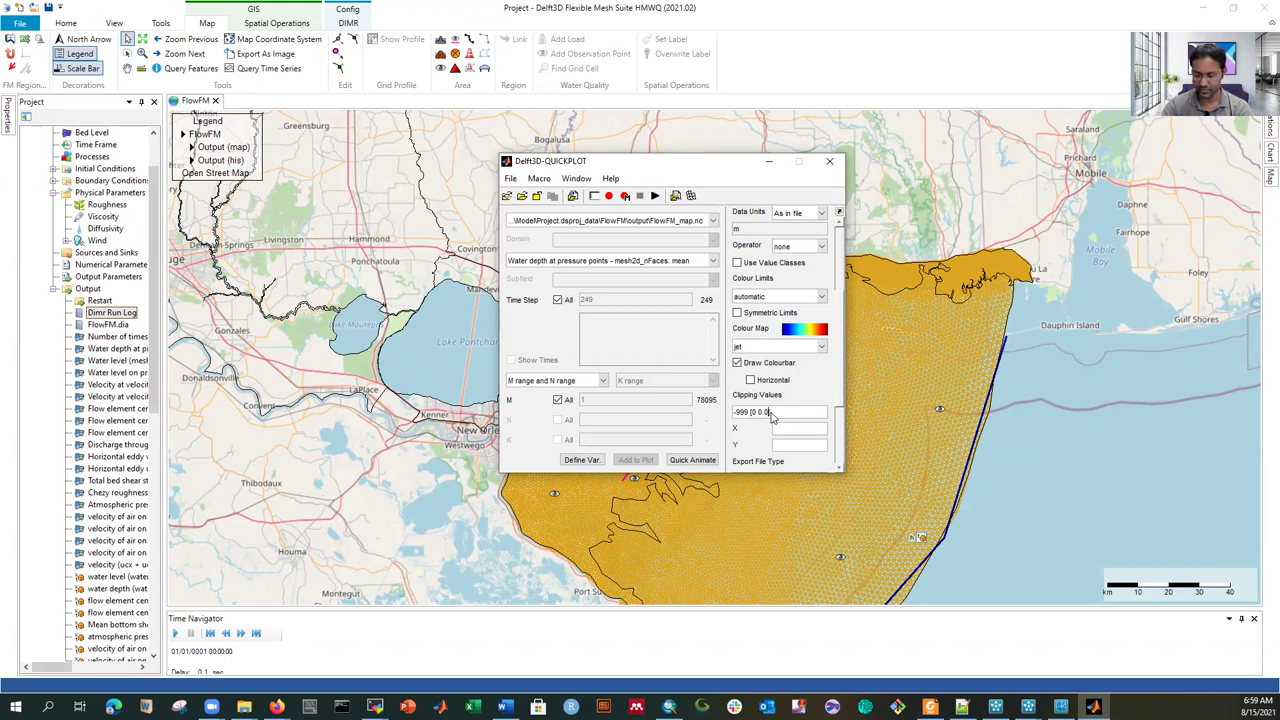
text(])
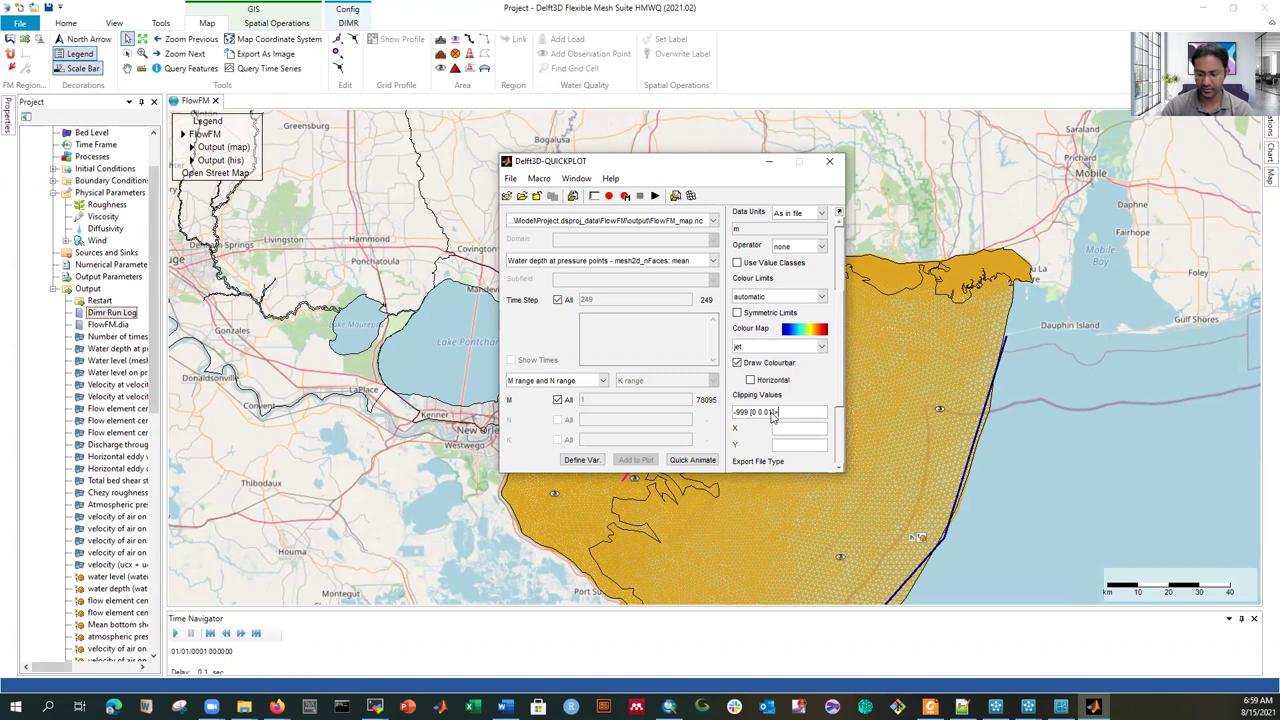
Step: Add the upper limit >4 to the clipping values after the [0 0.01] range
text(:2)
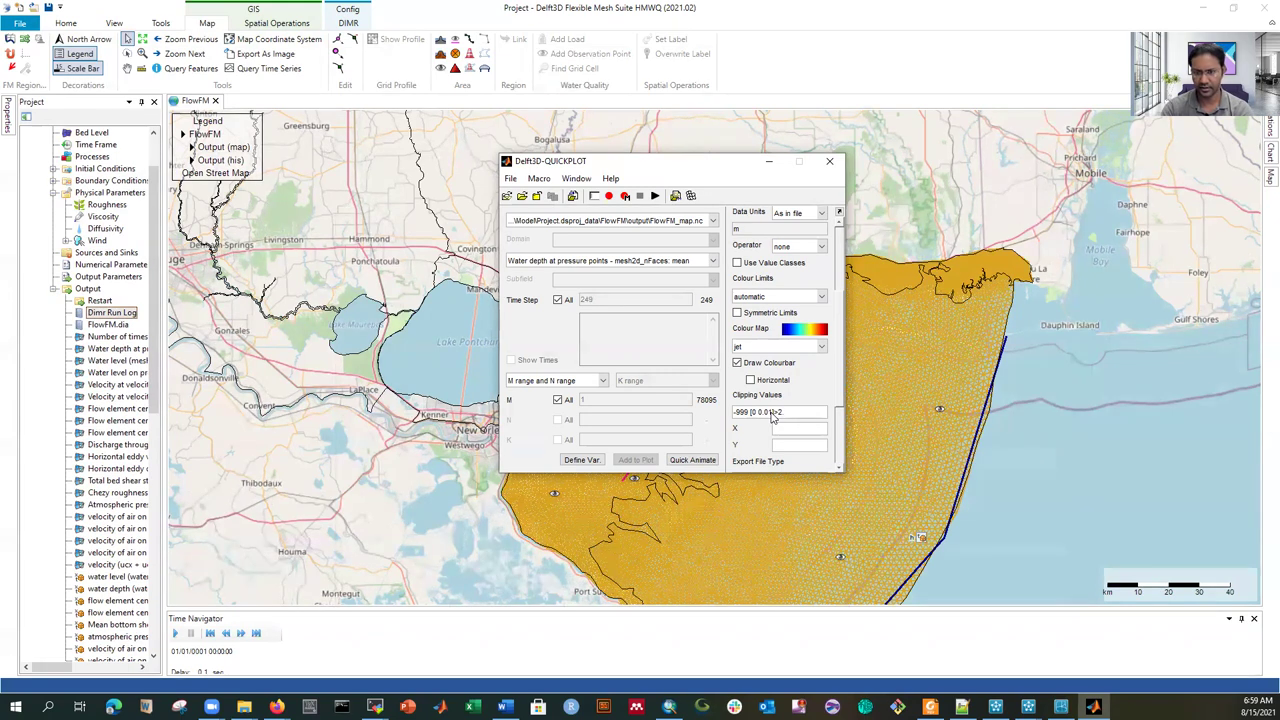
key(BackSpace)
key(BackSpace)
text(]>4)
key(BackSpace)
text(3)
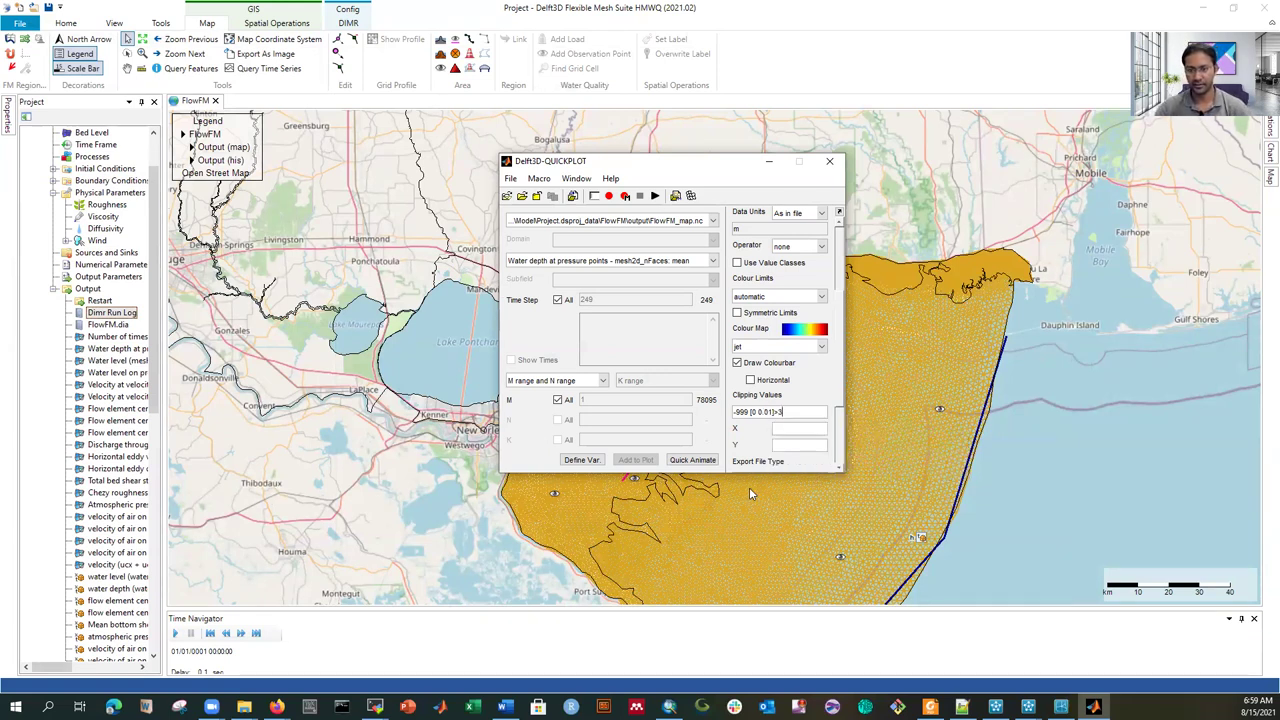
key(BackSpace)
text(4)
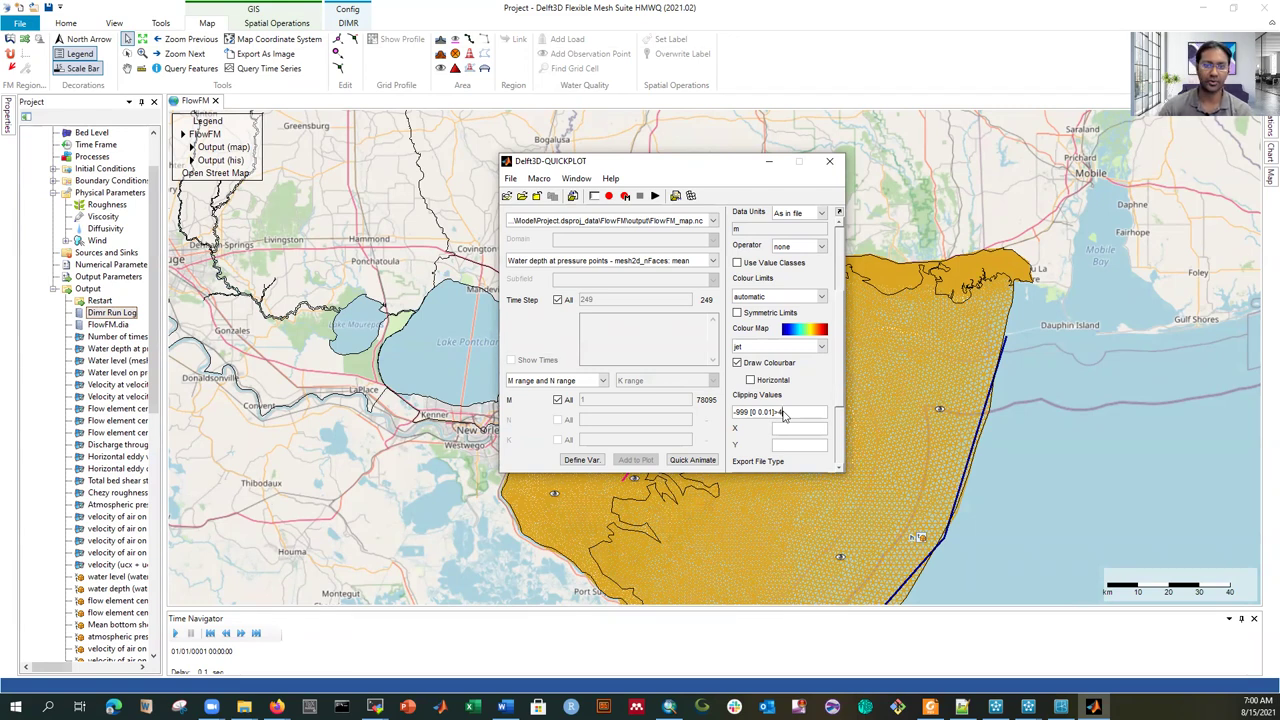
Step: Animate the clipped water depth over all time steps, watch the figure enlarged, and close it
click(684, 461)
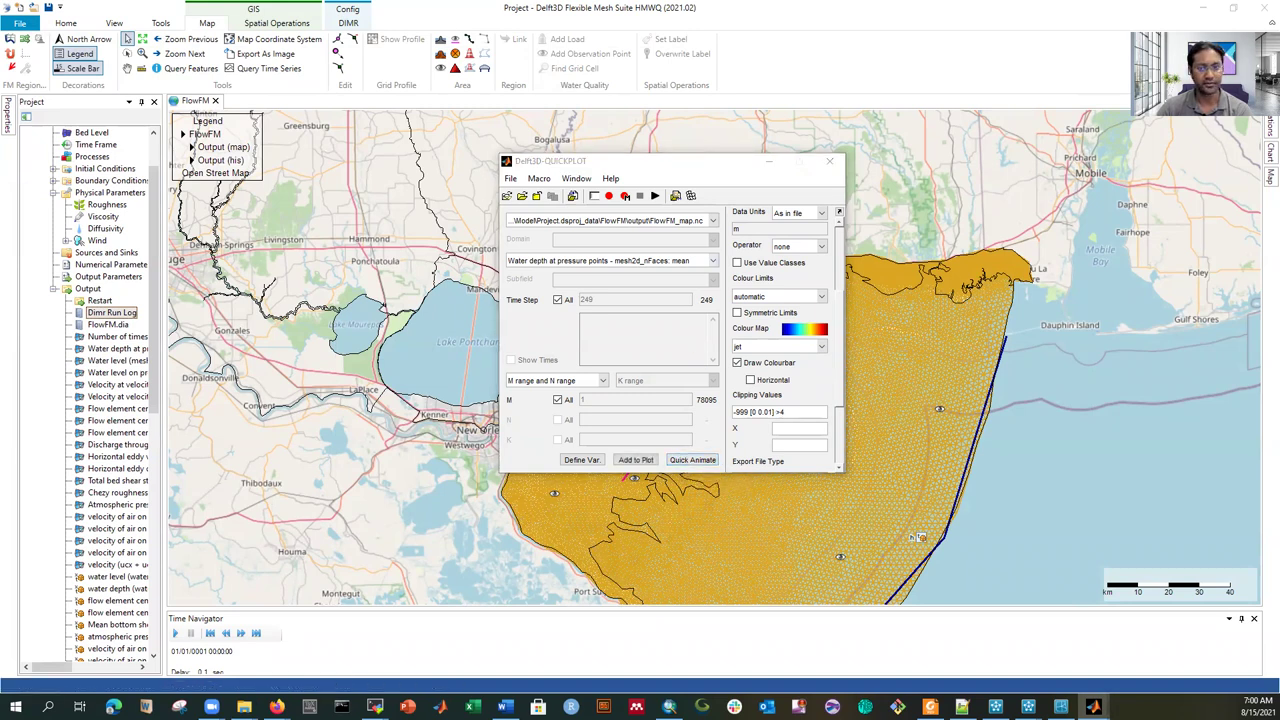
click(809, 148)
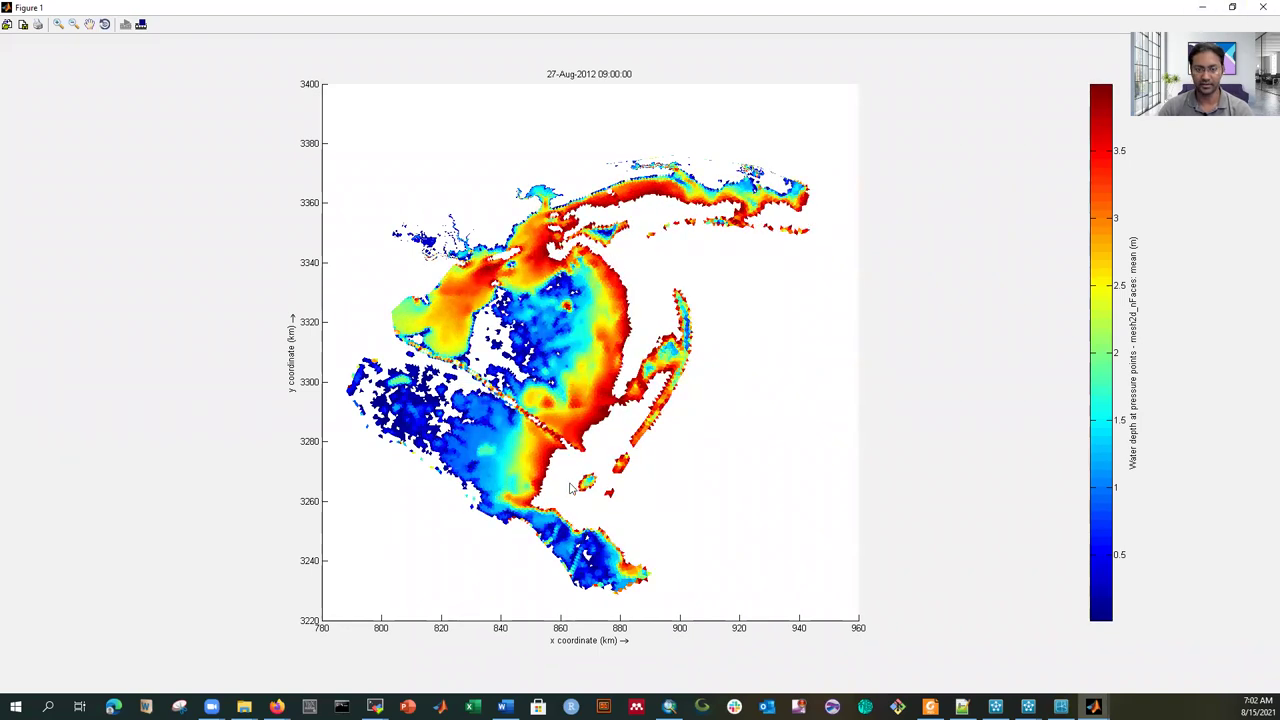
click(1260, 9)
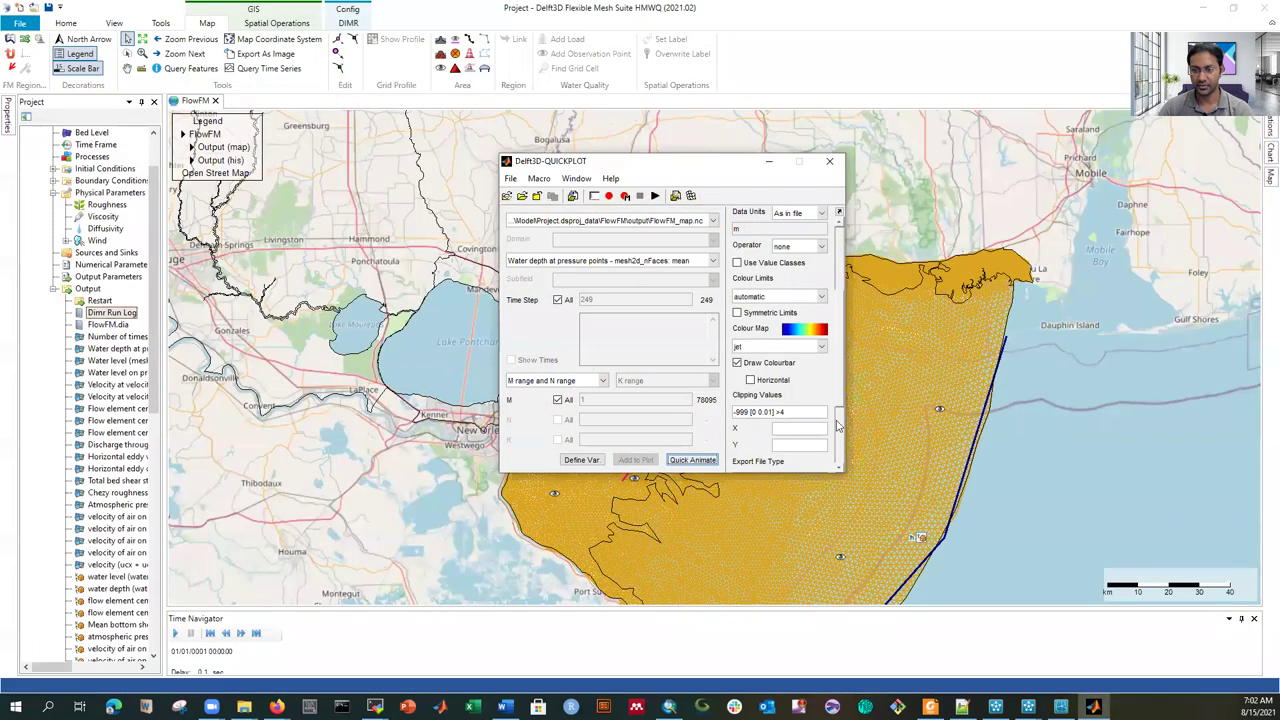
click(795, 415)
triple_click(797, 415)
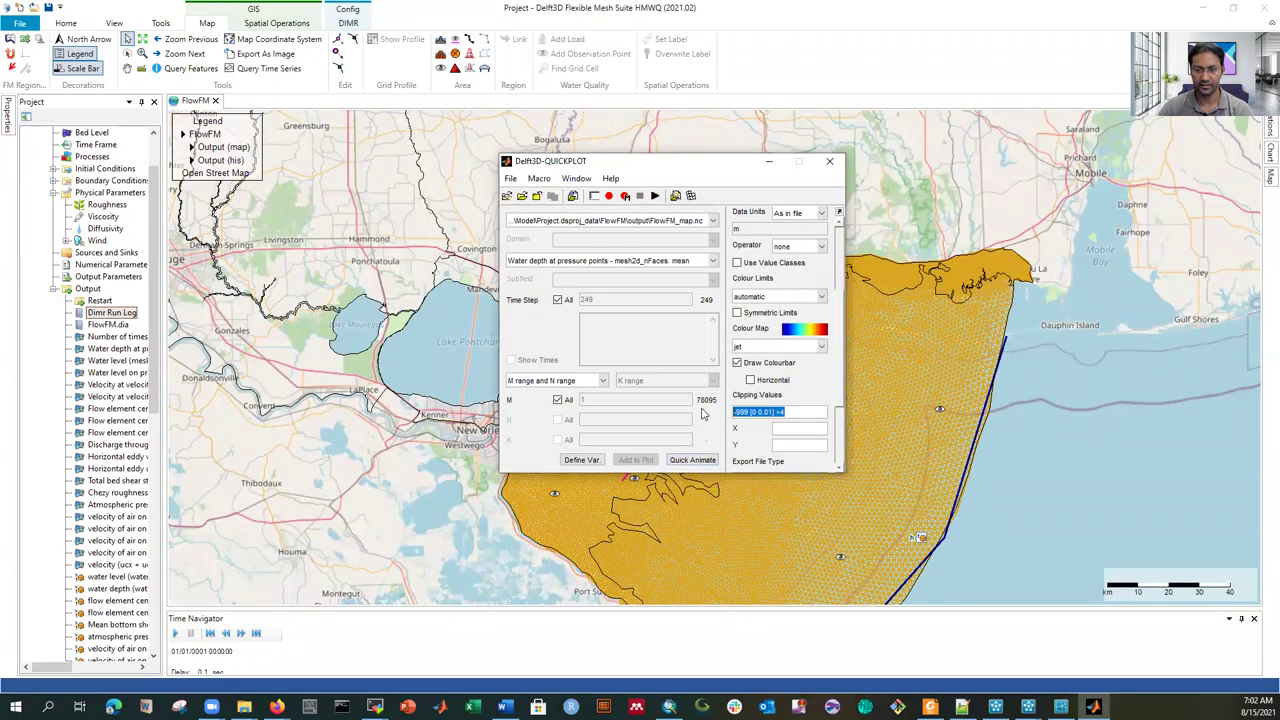
click(809, 415)
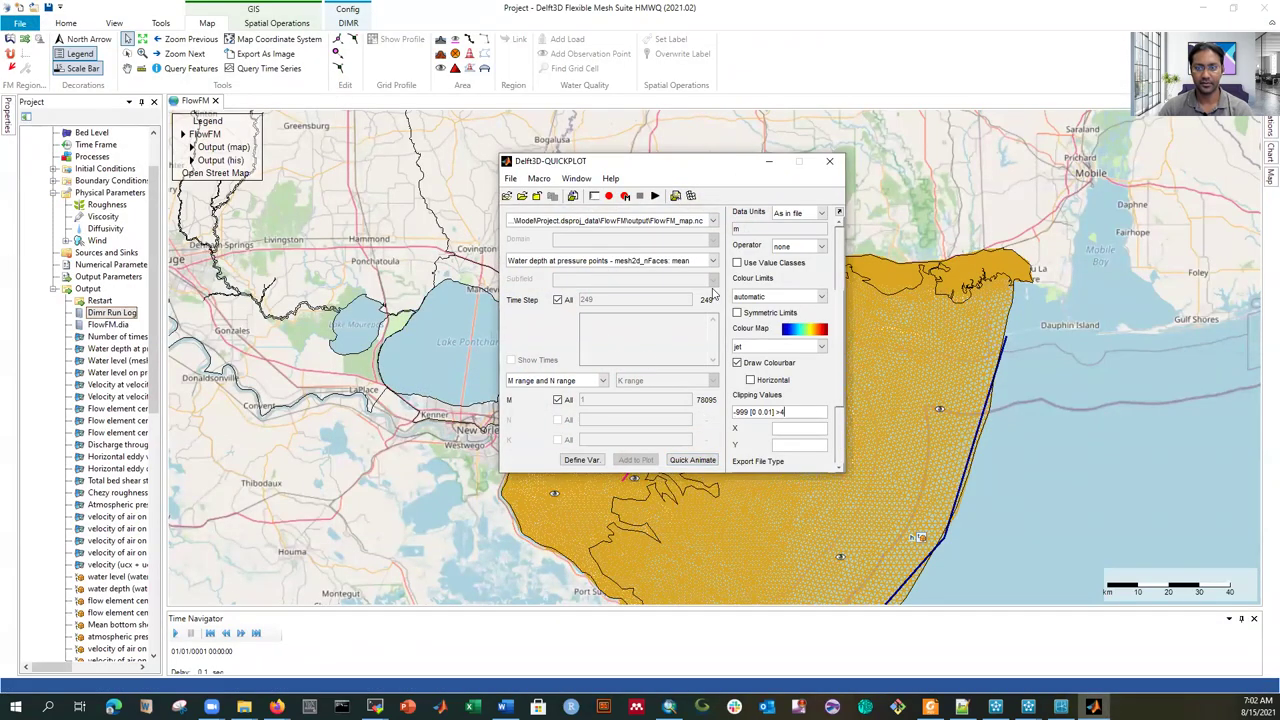